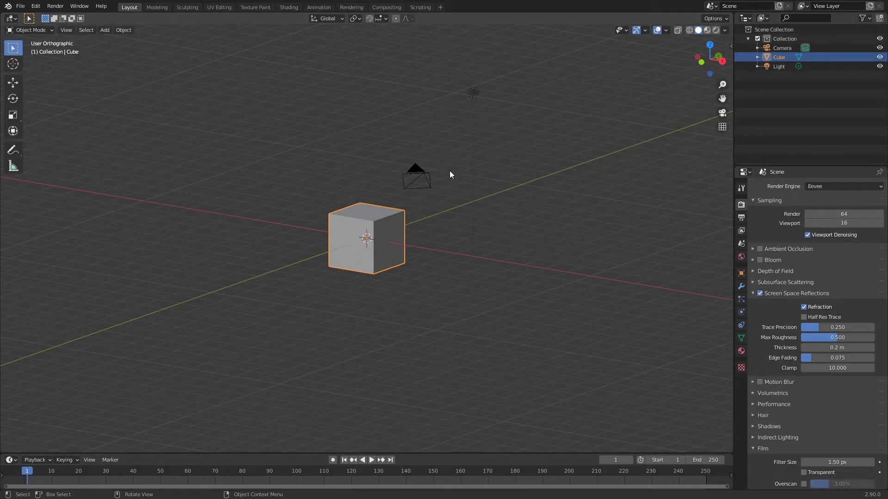
middle_drag(451, 198, 427, 206)
middle_drag(456, 250, 450, 209)
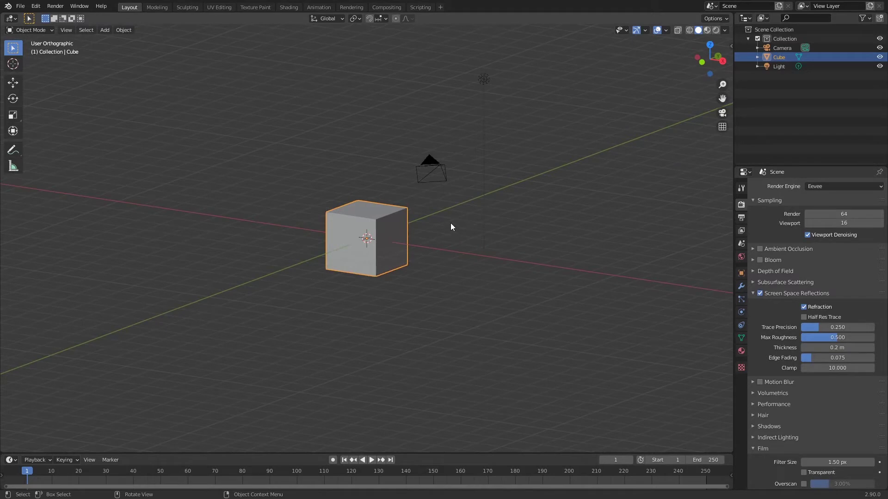
middle_drag(449, 221, 455, 247)
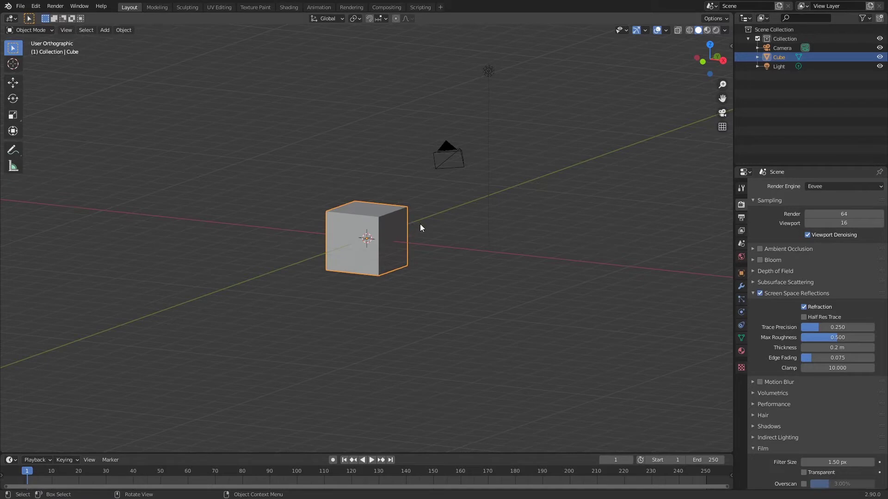
Flatten the default cube's mesh along Z into a thin slab in Edit Mode, then return to Object Mode with solid shading
key(Tab)
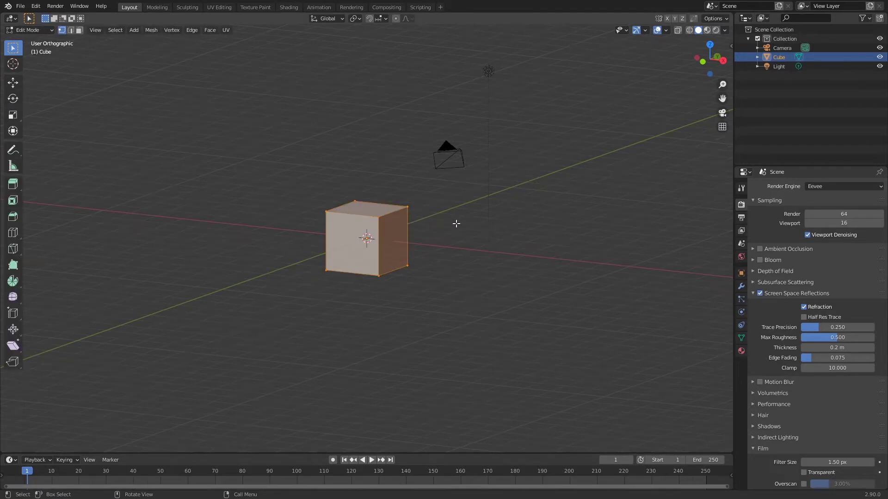
key(z)
click(393, 214)
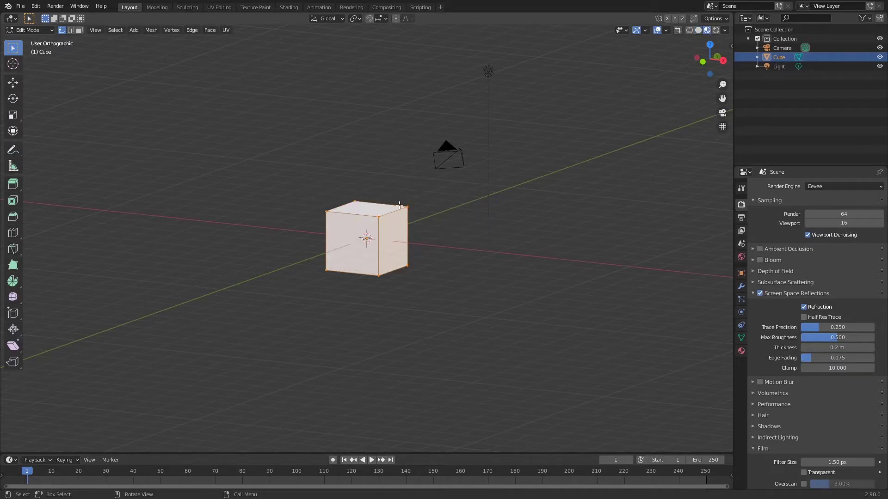
key(s)
key(z)
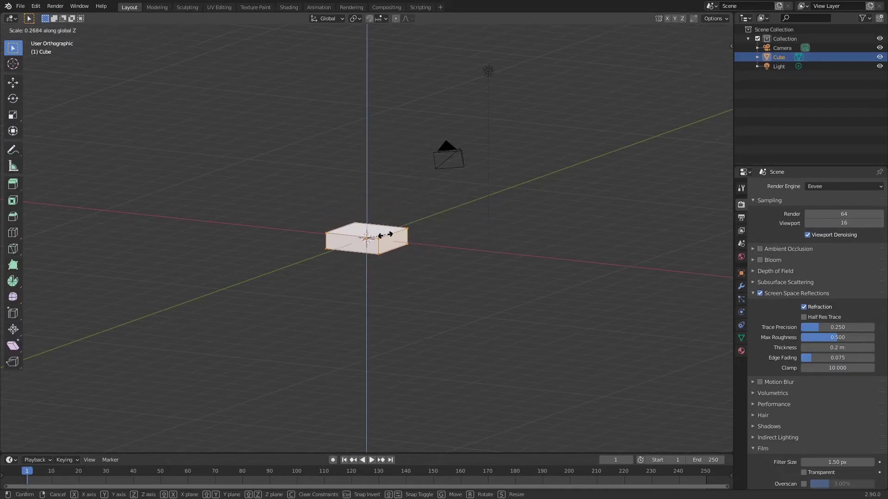
click(379, 235)
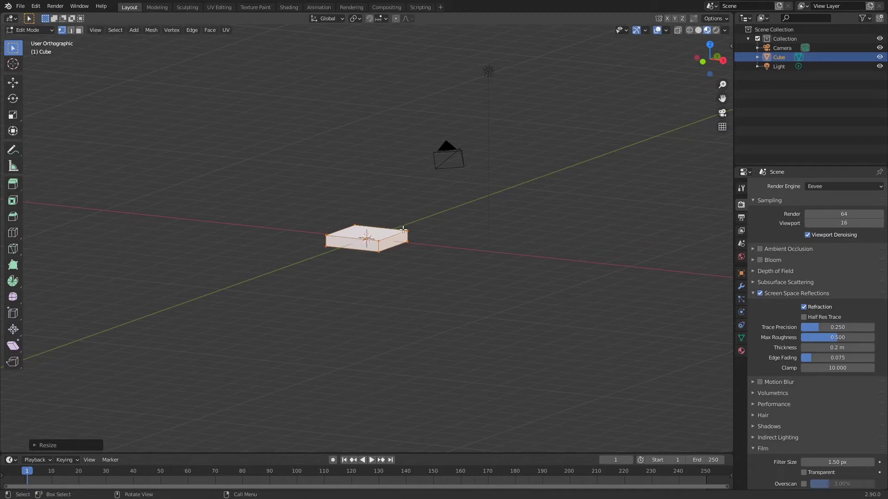
click(698, 29)
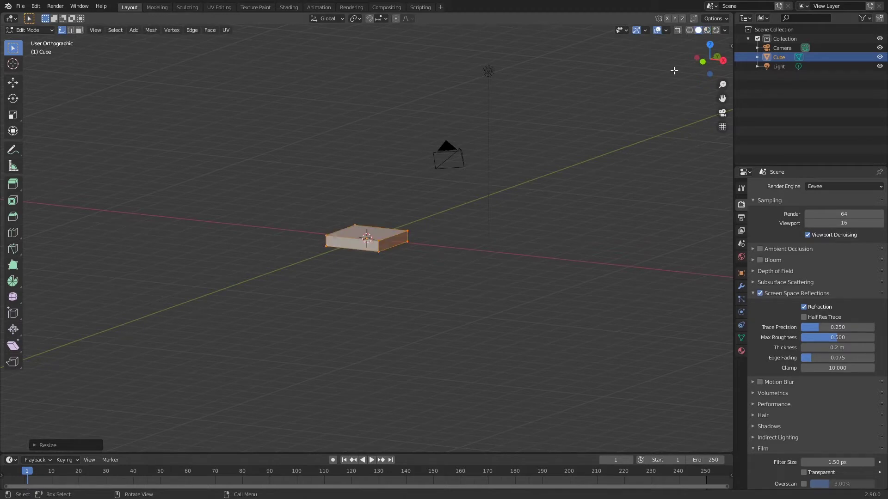
key(Tab)
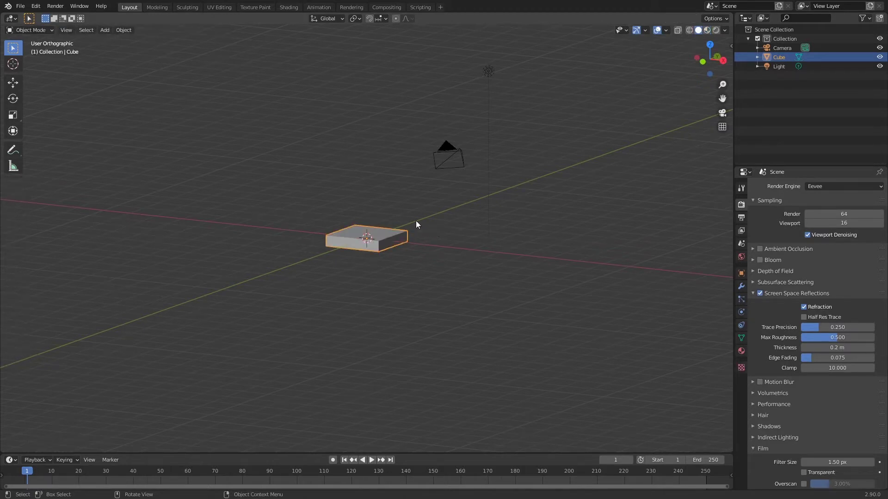
Scale the slab along its axes with the Scale tool into a step about 4.11 m long, 1.76 m wide and 0.35 m thick
middle_drag(393, 224, 311, 183)
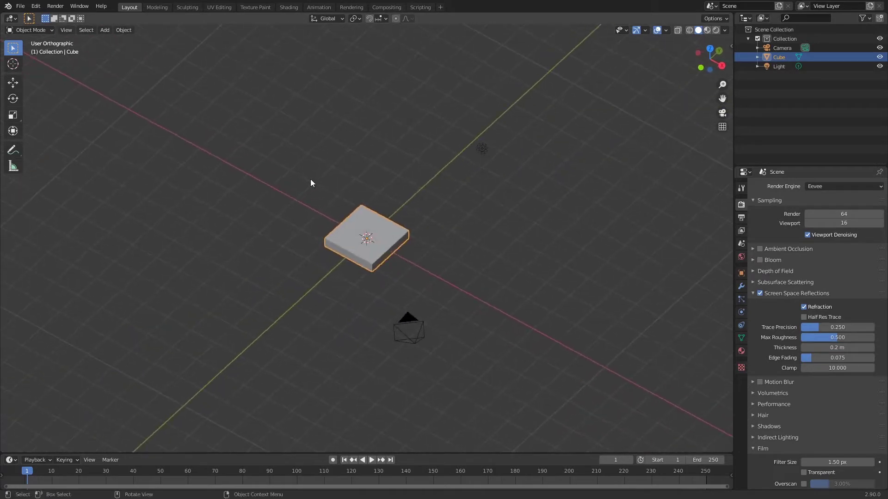
click(13, 115)
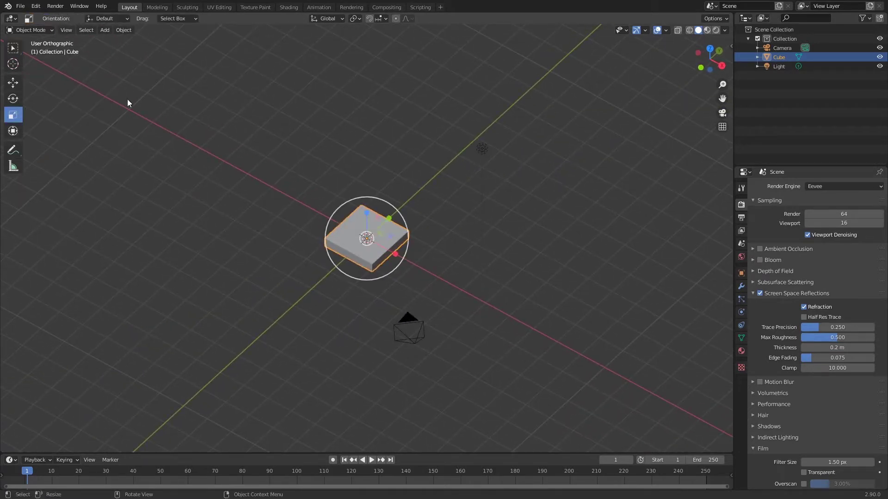
drag(387, 218, 402, 228)
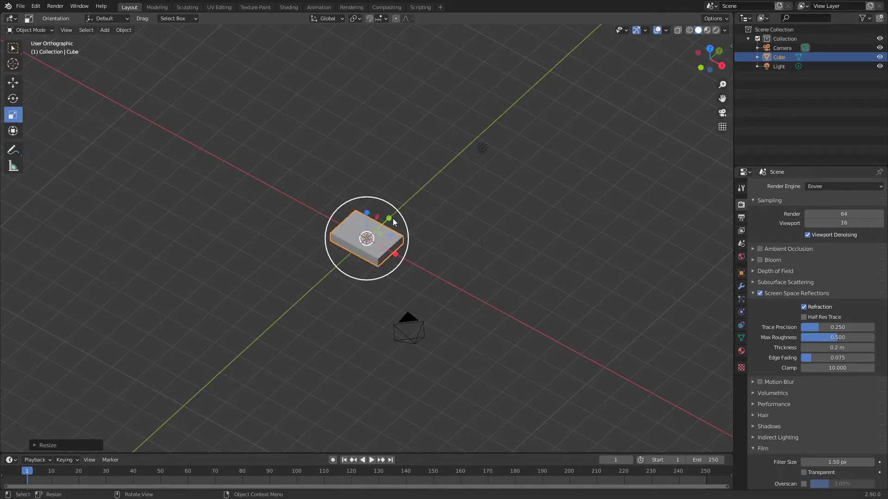
middle_drag(359, 212, 393, 223)
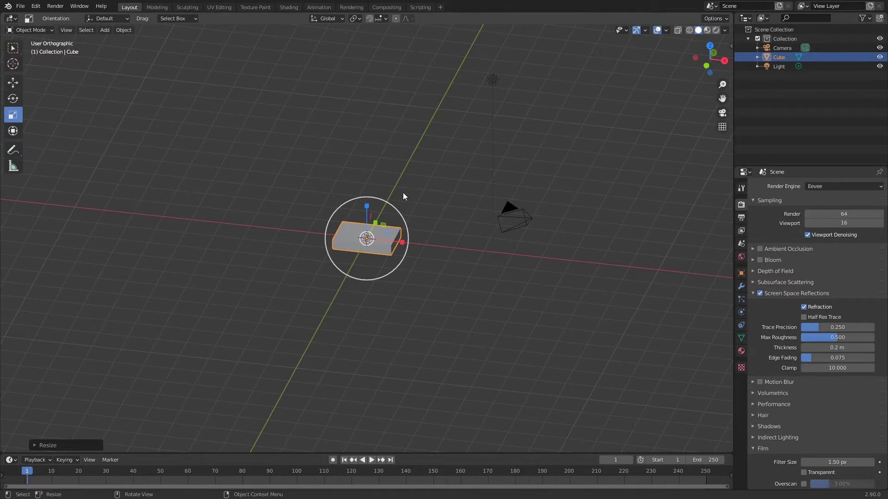
drag(407, 245, 435, 242)
middle_drag(368, 219, 395, 233)
drag(396, 233, 416, 220)
Display the slab's transform values and apply its rotation and scale
key(n)
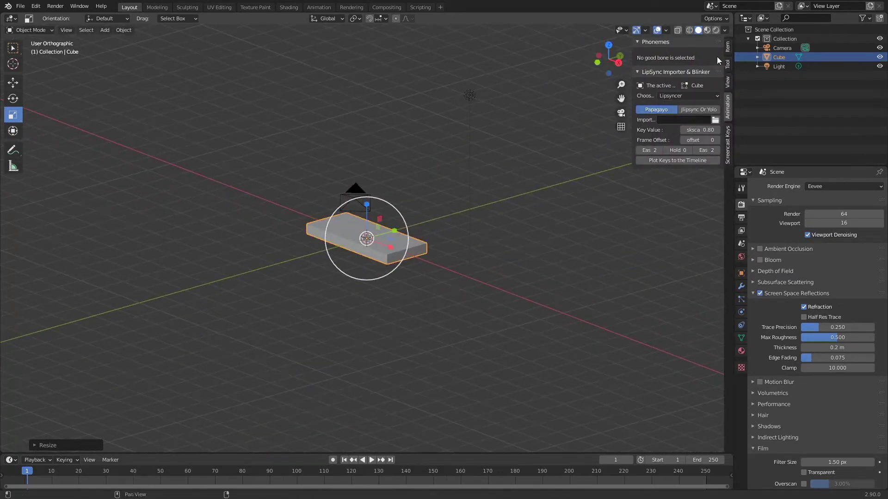
click(728, 49)
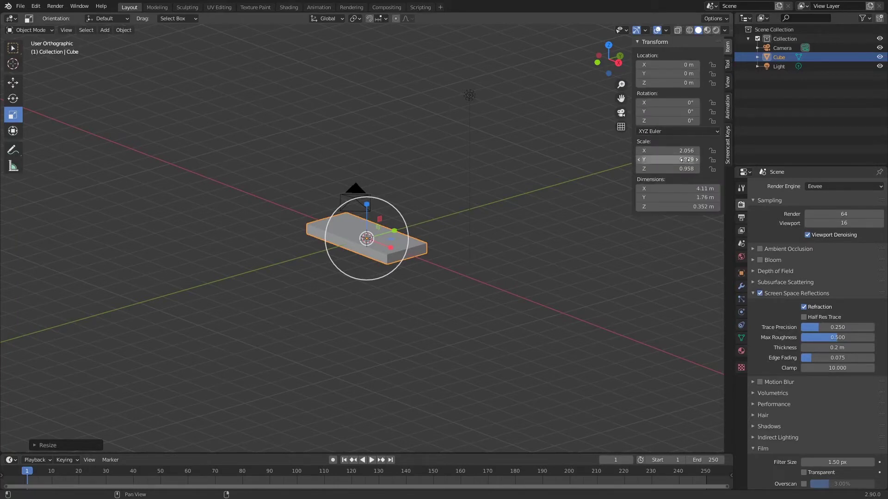
click(730, 142)
key(ctrl+a)
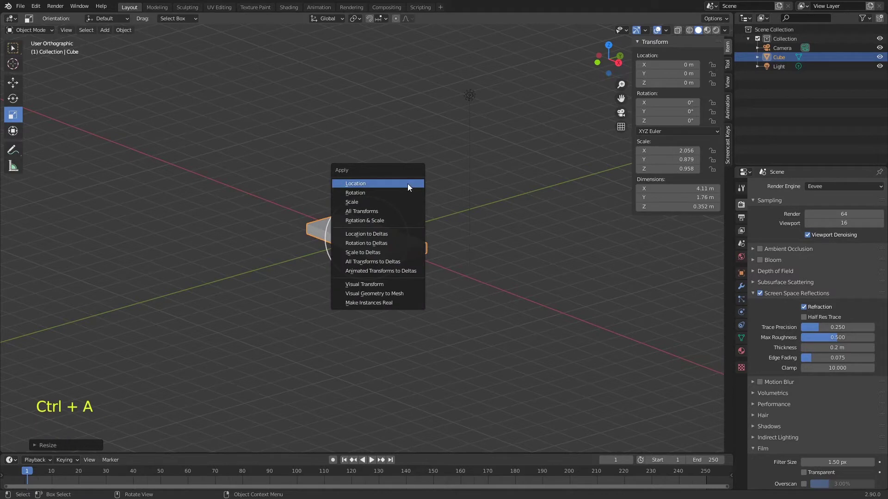
click(400, 221)
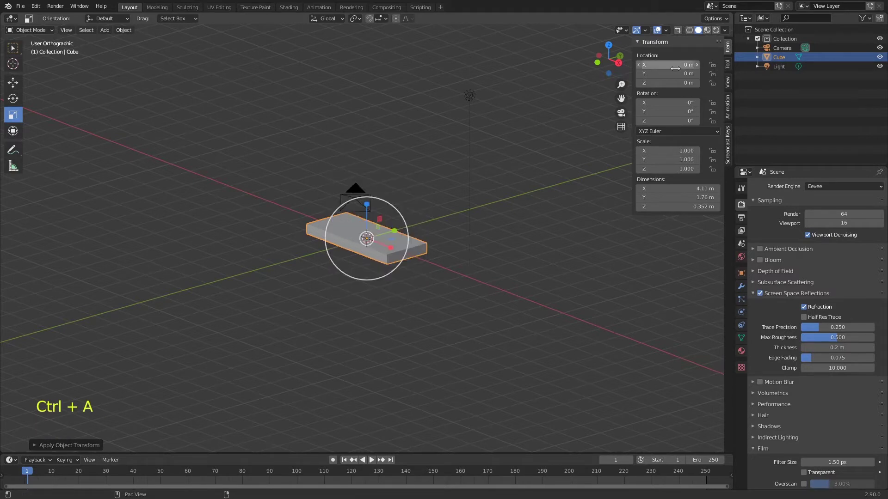
Thin the slab along Z to about 0.28 m and apply its scale again
key(Tab)
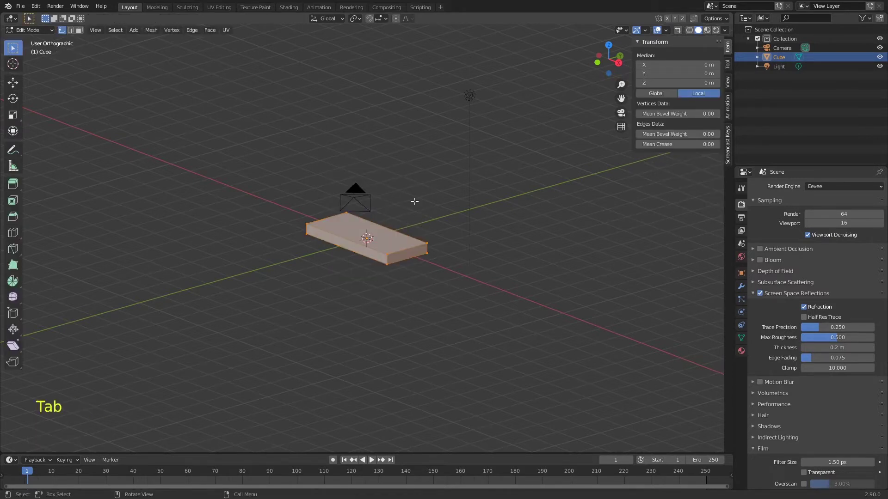
key(Tab)
ctrl+middle_drag(414, 228, 364, 209)
drag(368, 204, 370, 215)
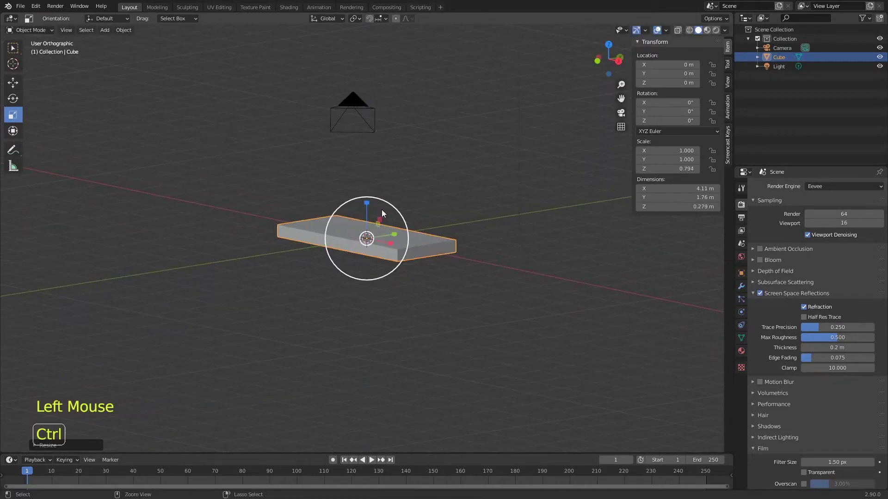
key(ctrl+a)
click(382, 210)
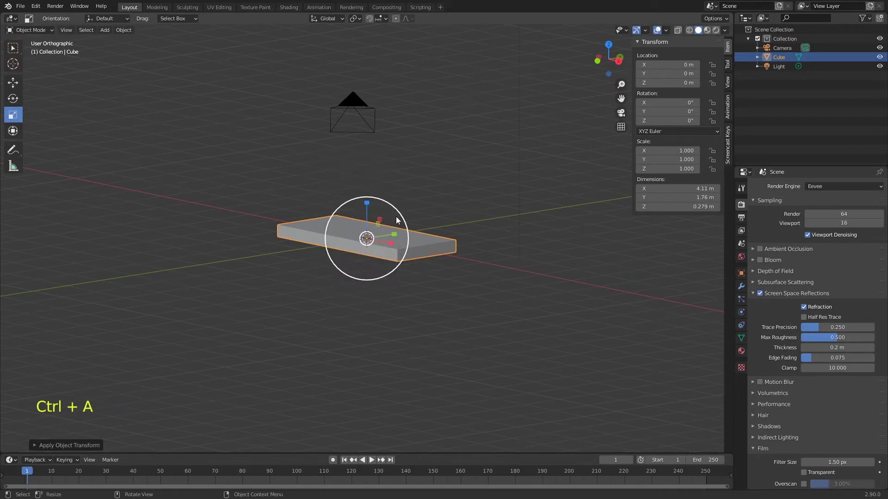
Add an Array modifier to the slab
click(741, 286)
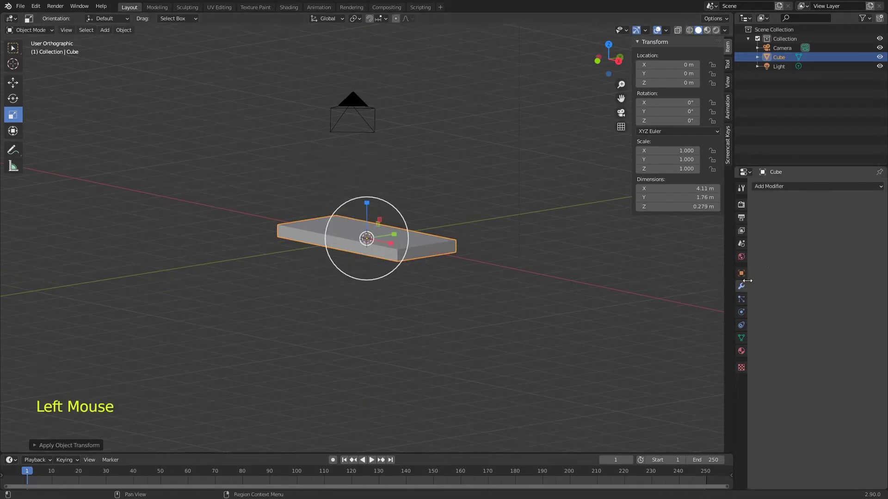
click(773, 187)
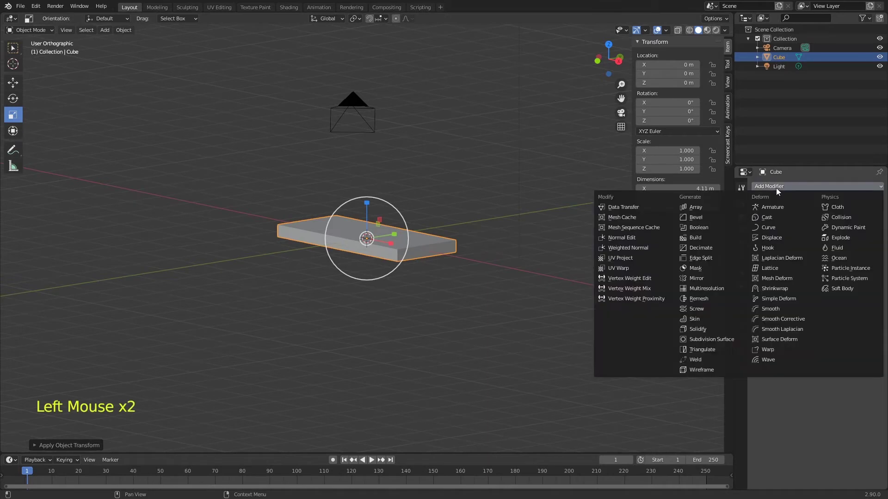
click(713, 208)
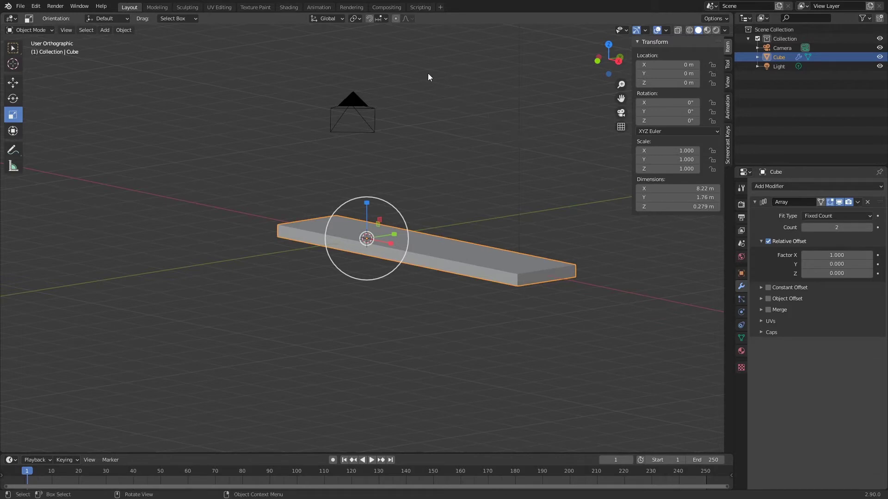
Raise the array's relative X offset factor to 1.1 to separate the two slabs
middle_drag(519, 227, 541, 234)
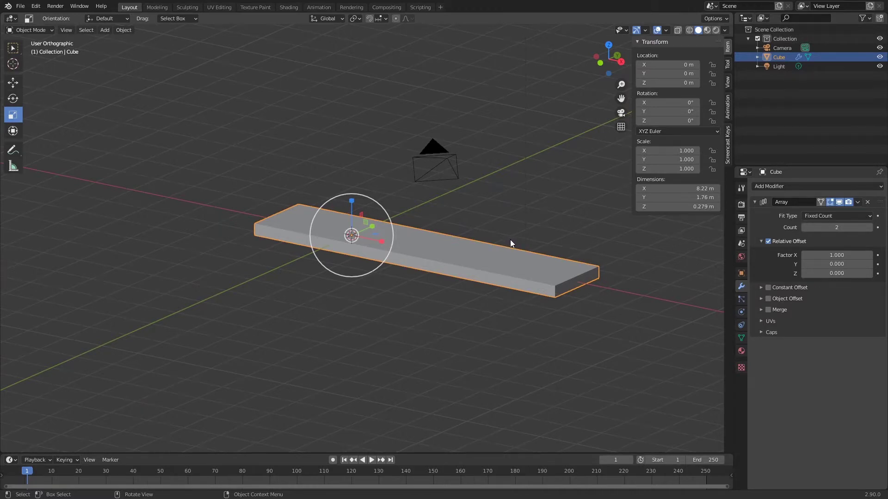
middle_drag(559, 257, 535, 243)
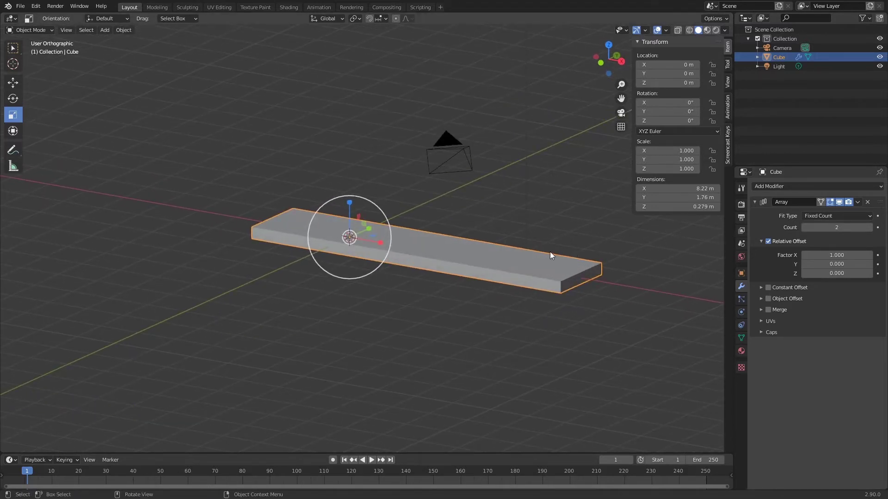
middle_drag(548, 250, 547, 258)
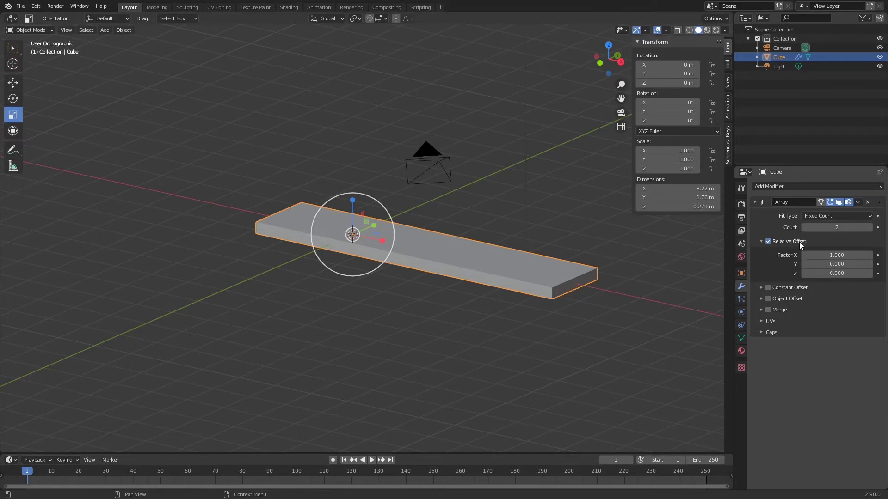
drag(824, 257, 828, 257)
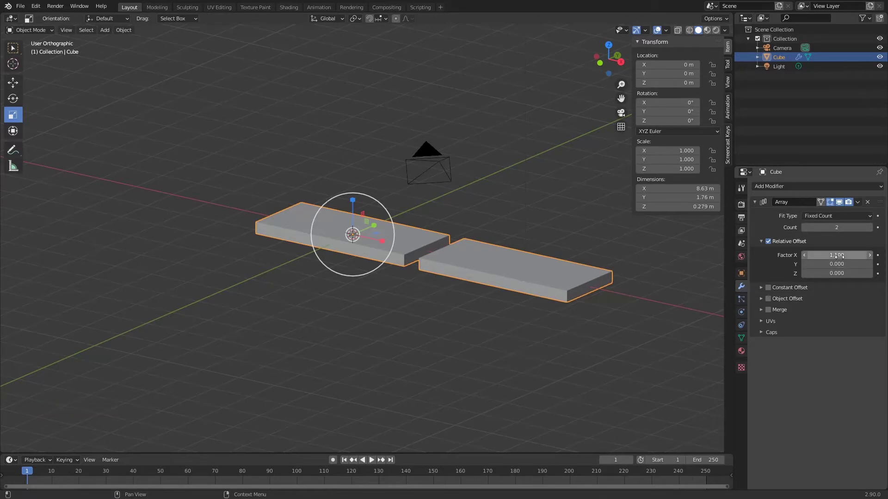
Set the array's relative offset factors to X 0 and Y 1
drag(839, 256, 840, 274)
text(0)
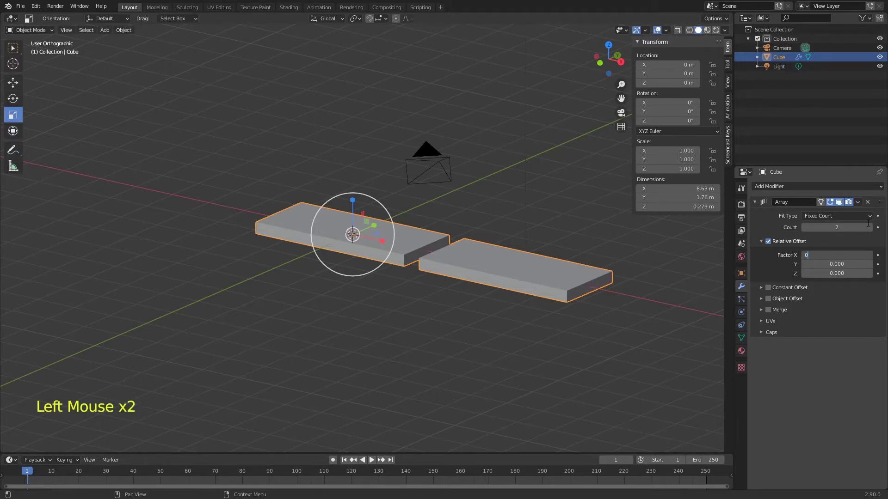
key(Tab)
text(1)
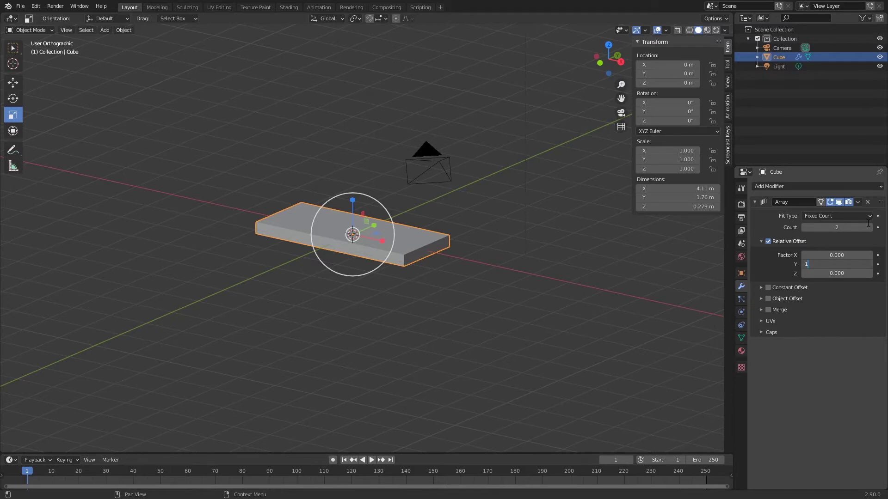
key(Tab)
key(Tab)
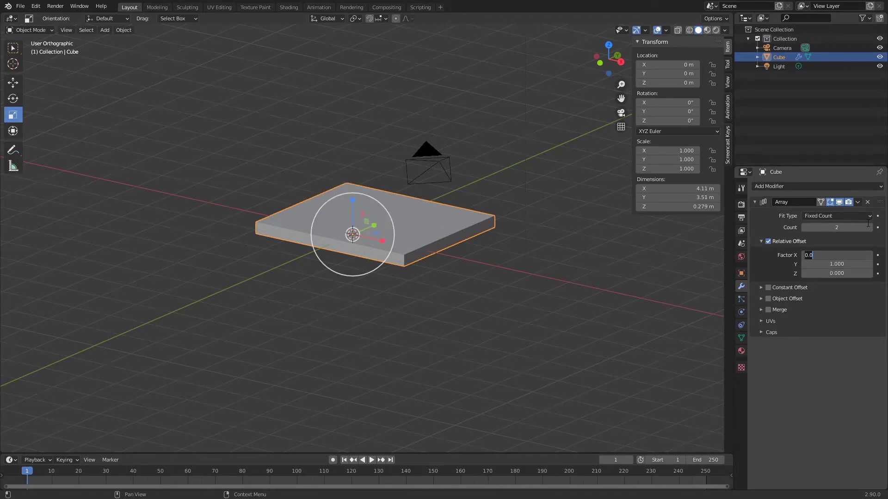
key(Return)
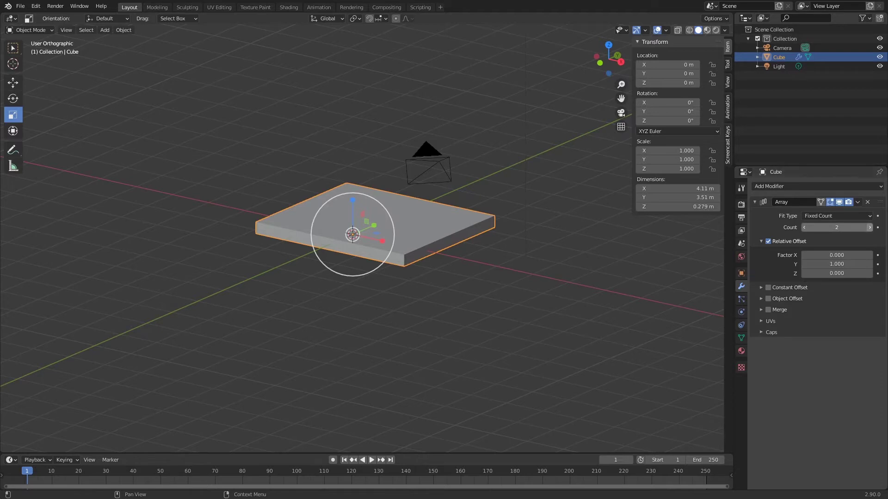
Set the array's relative Z offset factor to 1 so the second slab sits one step higher
click(845, 274)
key(BackSpace)
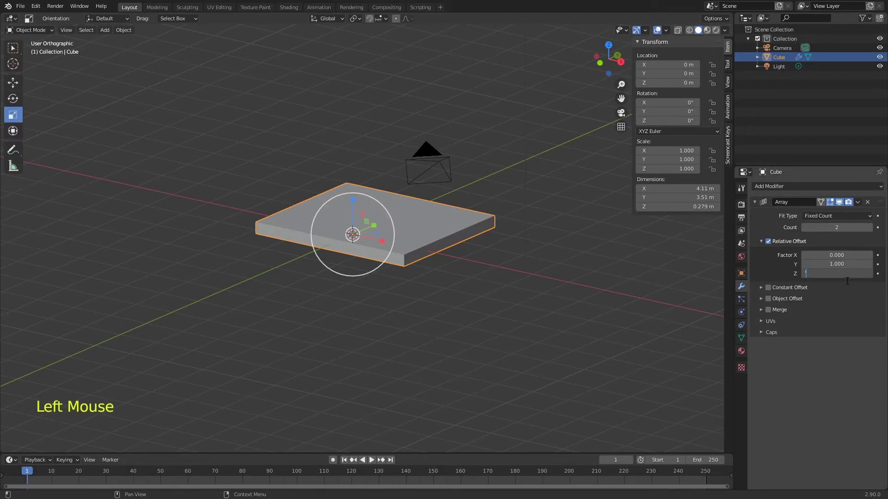
text(1)
key(Return)
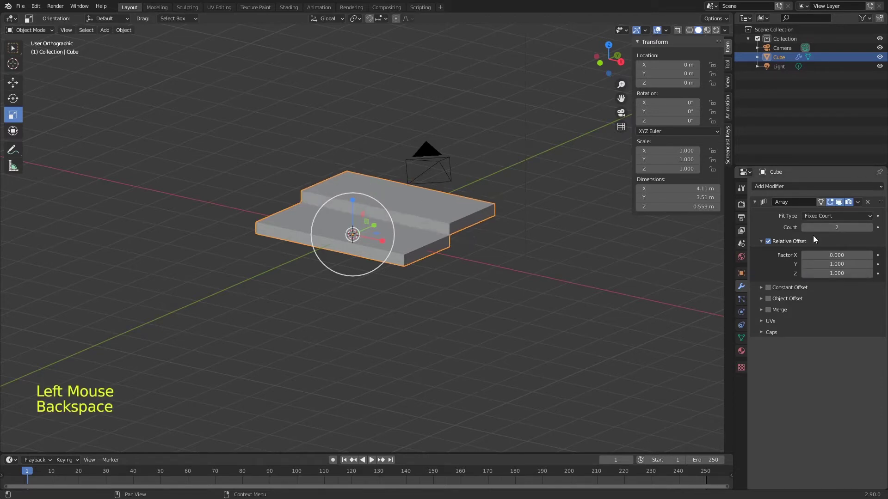
Scale the arrayed steps along Z by about 2.22, making the two-step stack about 1.24 m high
middle_drag(506, 196, 493, 225)
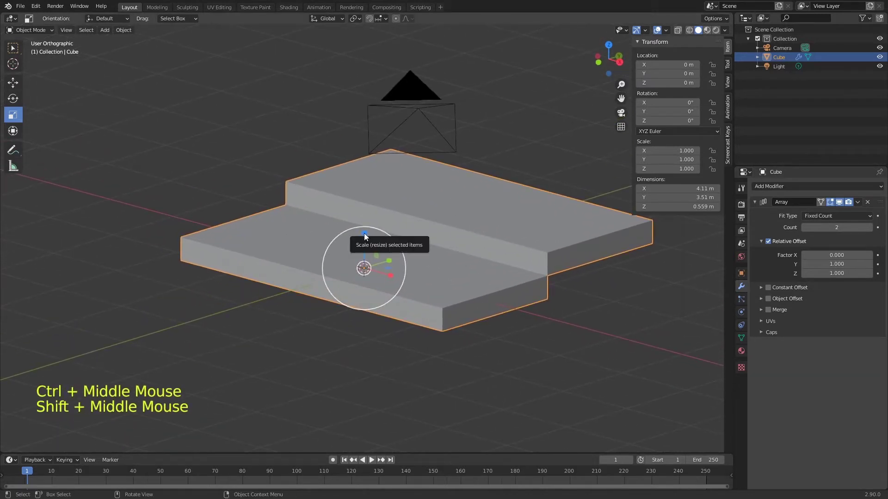
drag(363, 234, 366, 180)
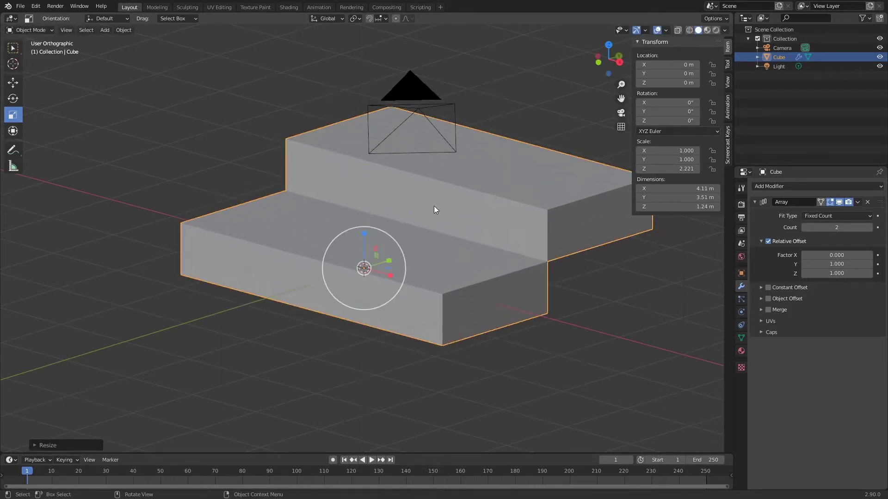
ctrl+middle_drag(428, 187, 449, 310)
key(ctrl+s)
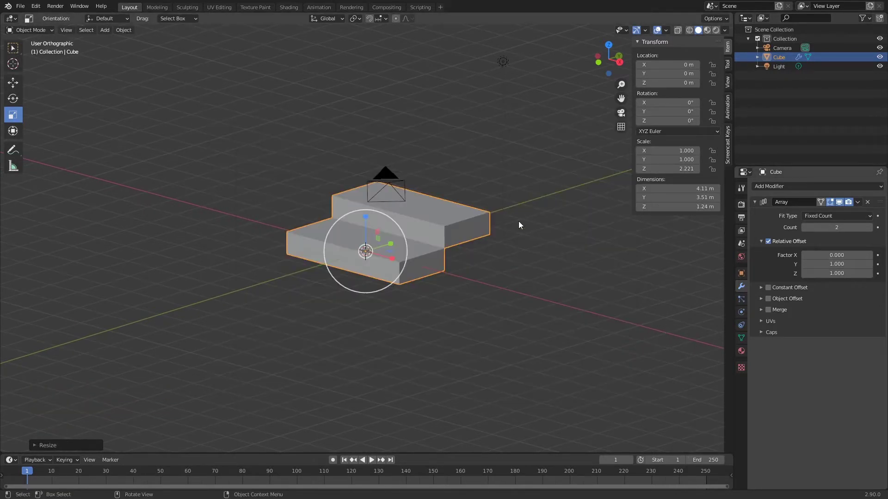
Set the Array modifier's count to 16 to build a full flight of steps, and save the file
middle_drag(519, 225, 498, 235)
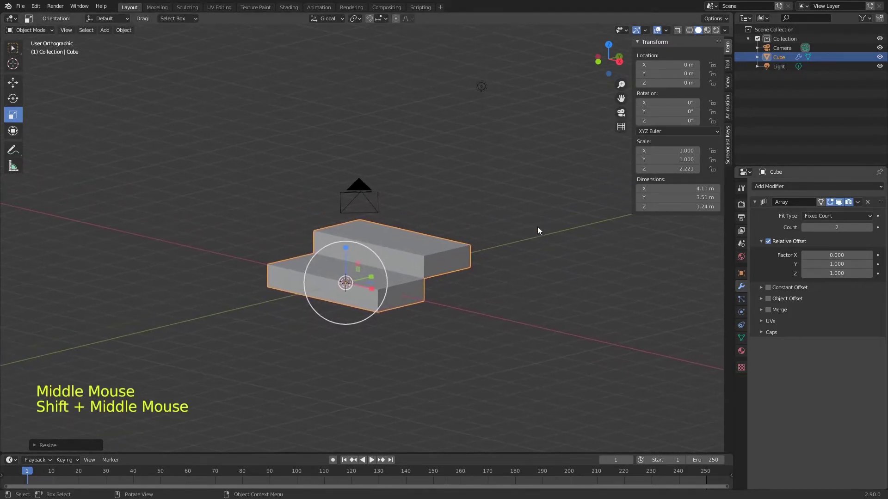
drag(854, 228, 880, 228)
ctrl+middle_drag(540, 210, 434, 364)
drag(848, 228, 829, 231)
ctrl+middle_drag(593, 318, 590, 290)
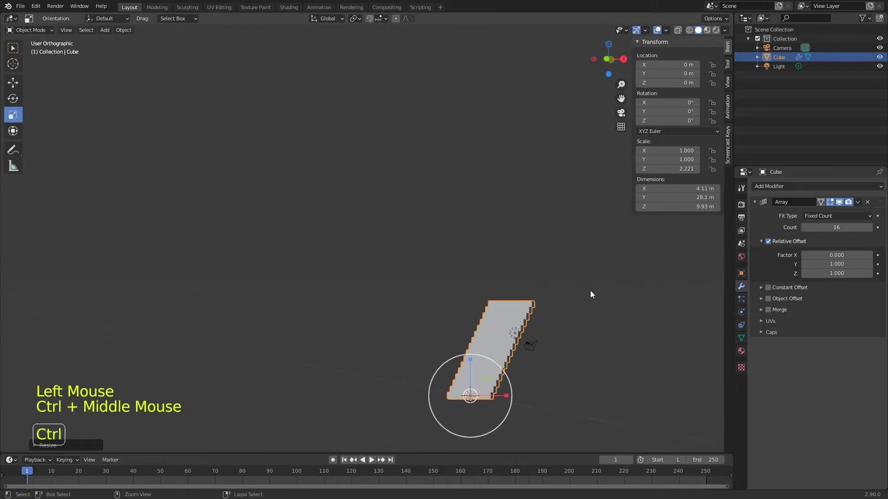
key(ctrl+s)
key(KP_Decimal)
ctrl+middle_drag(474, 240, 501, 154)
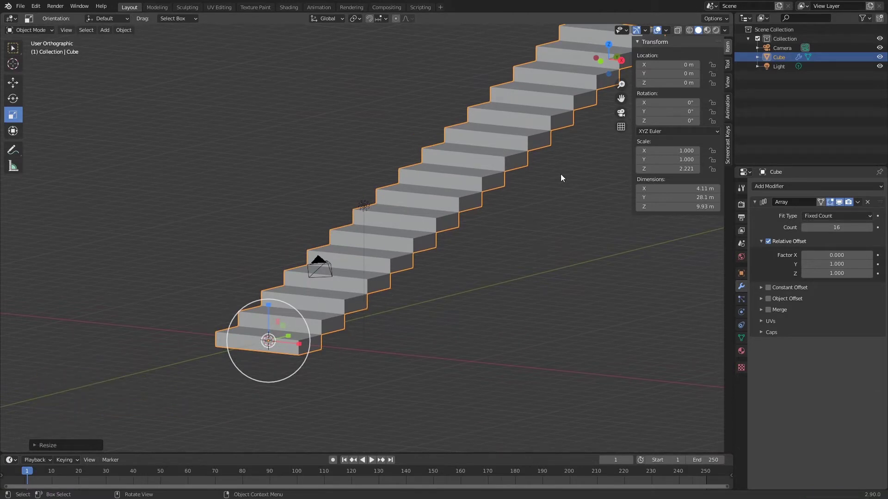
With X-ray on in the right side view, raise the base step's lower rear edge along Z almost to its upper edge, sloping the underside
key(KP_3)
shift+middle_drag(560, 177, 653, 211)
ctrl+middle_drag(581, 343, 383, 282)
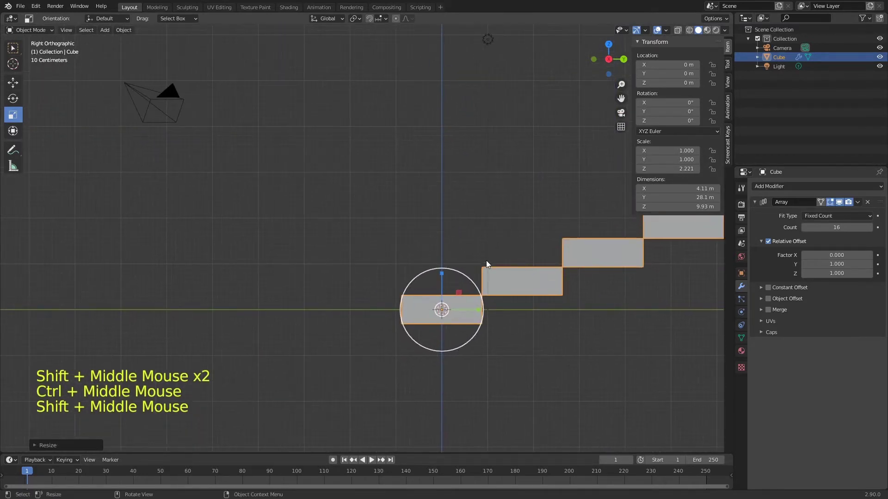
key(Tab)
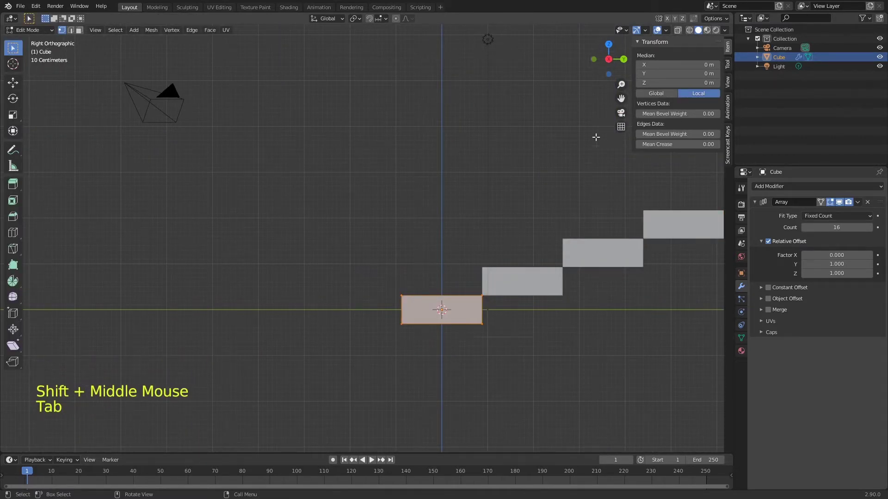
click(657, 30)
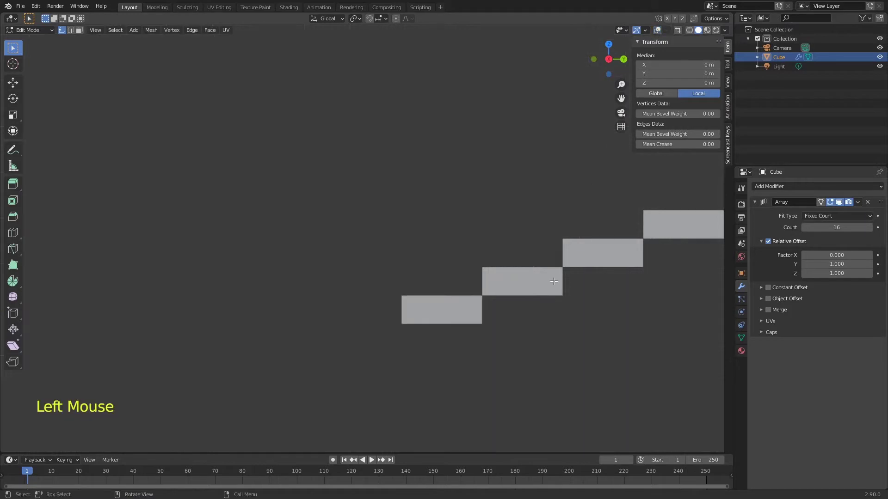
click(677, 31)
drag(527, 345, 459, 317)
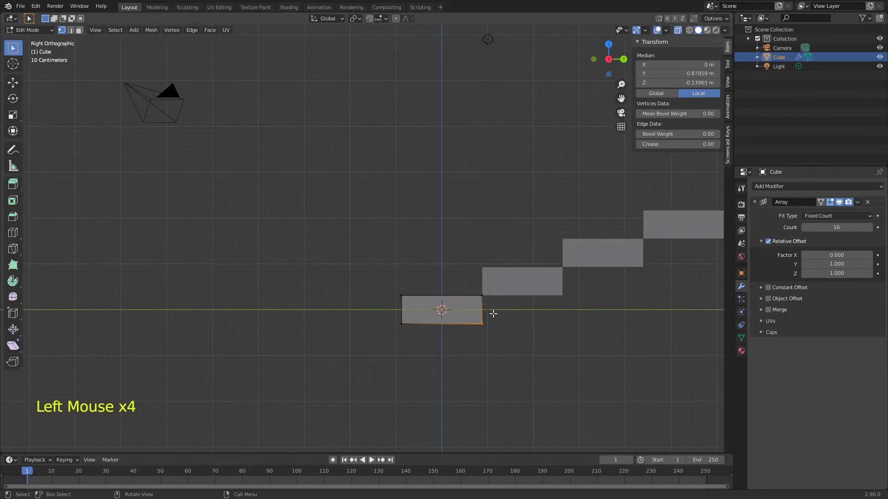
key(g)
key(z)
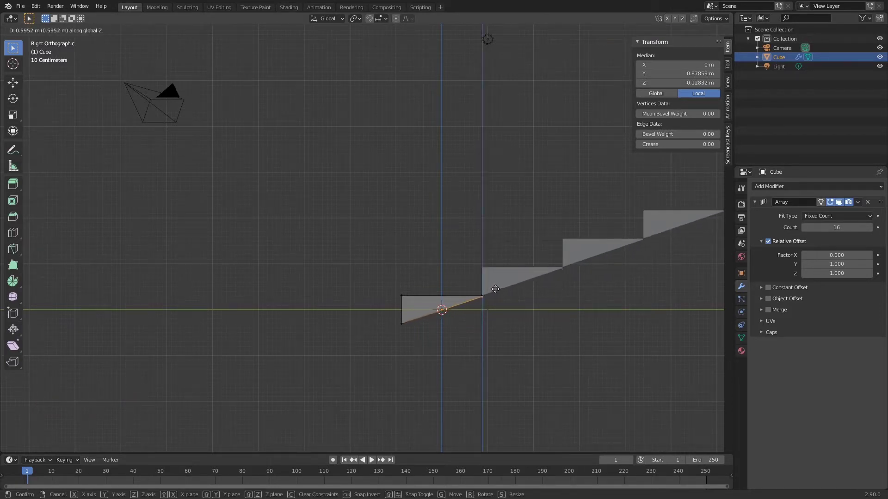
click(495, 290)
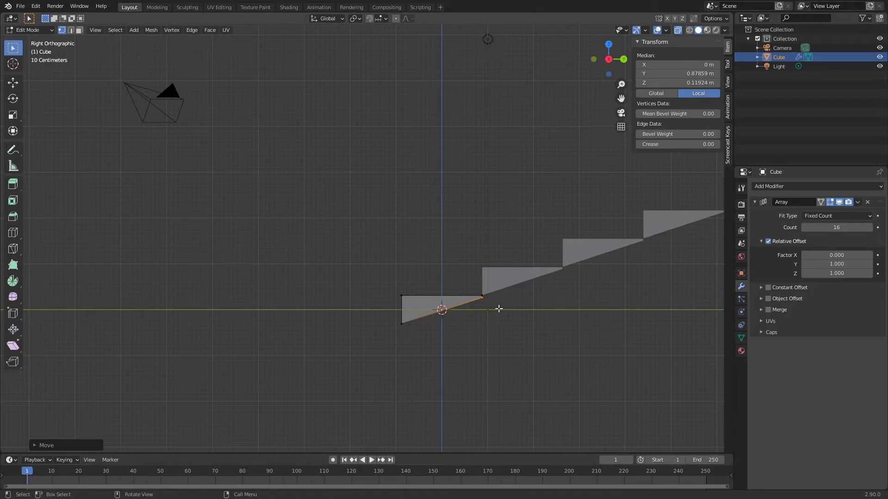
Nudge the raised rear edge along Z to a local height of about 0.124 m
key(g)
key(z)
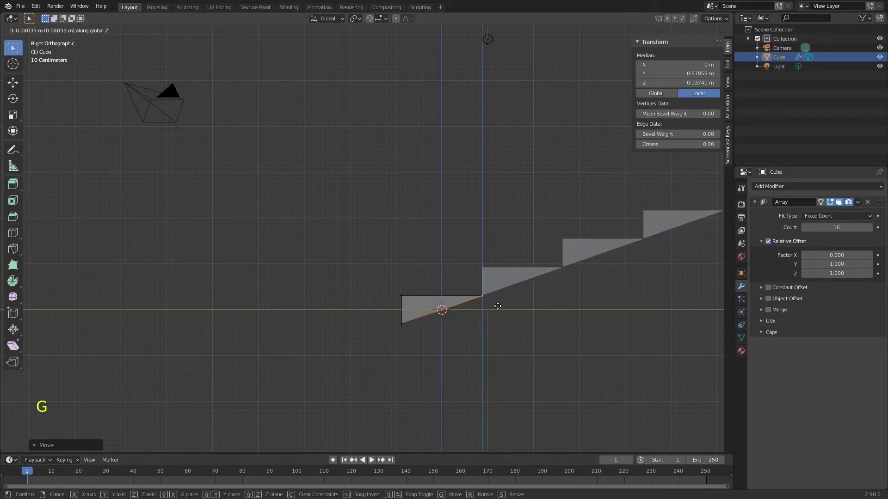
click(499, 306)
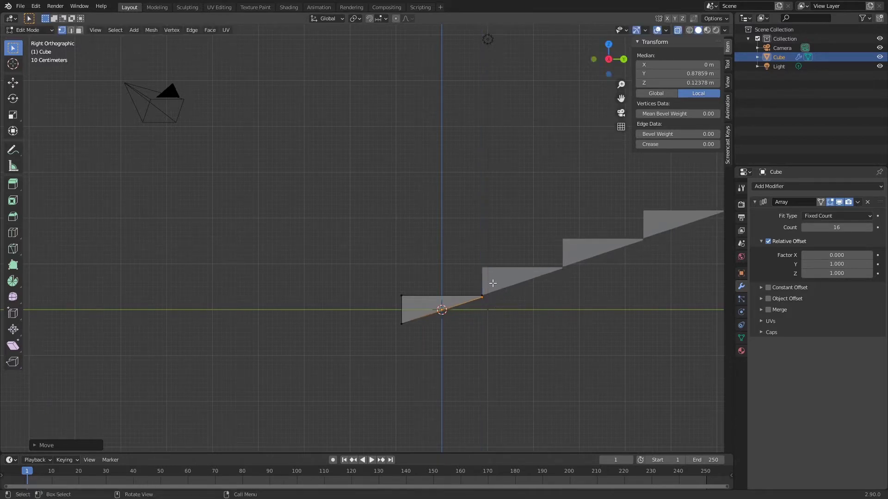
Return to Object Mode, turn off X-ray display and save the file
key(Tab)
middle_drag(481, 281, 503, 218)
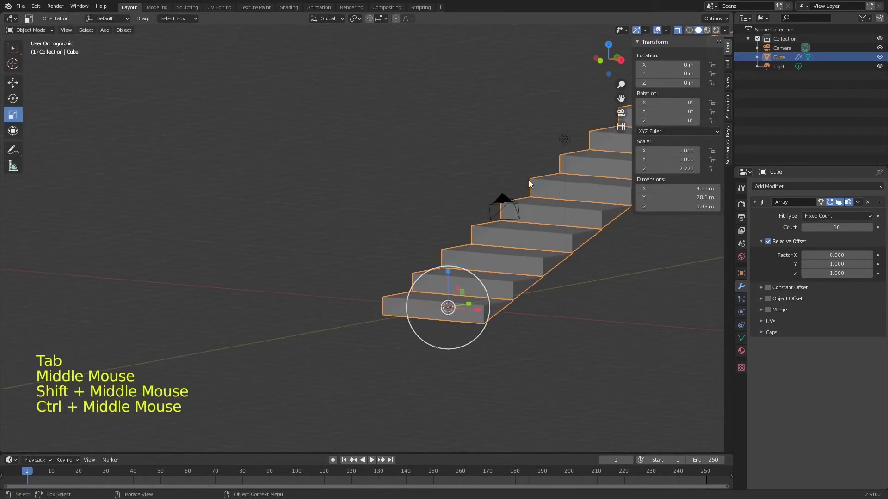
click(679, 30)
key(ctrl+s)
ctrl+middle_drag(524, 208, 382, 278)
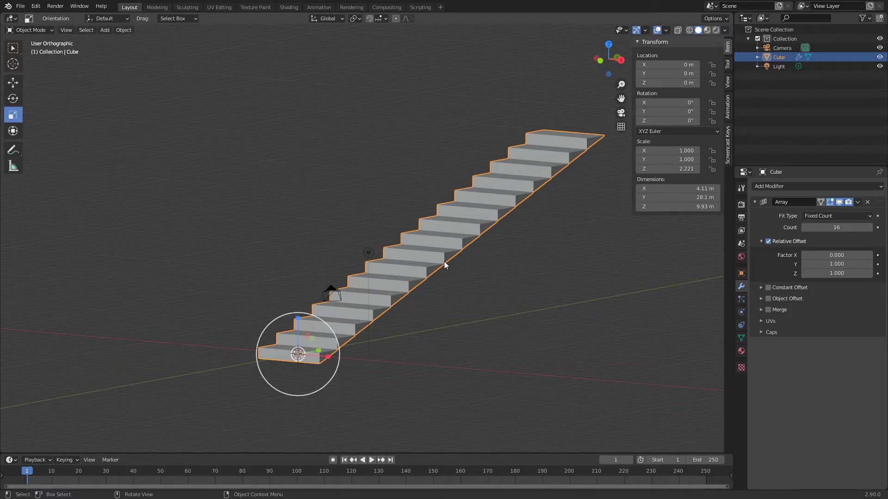
Add a centred loop cut to the base step's mesh, splitting its width in half at X 0
ctrl+middle_drag(407, 232, 401, 186)
shift+middle_drag(368, 313, 517, 175)
ctrl+middle_drag(477, 287, 476, 262)
key(Tab)
middle_drag(472, 292, 468, 342)
key(ctrl+r)
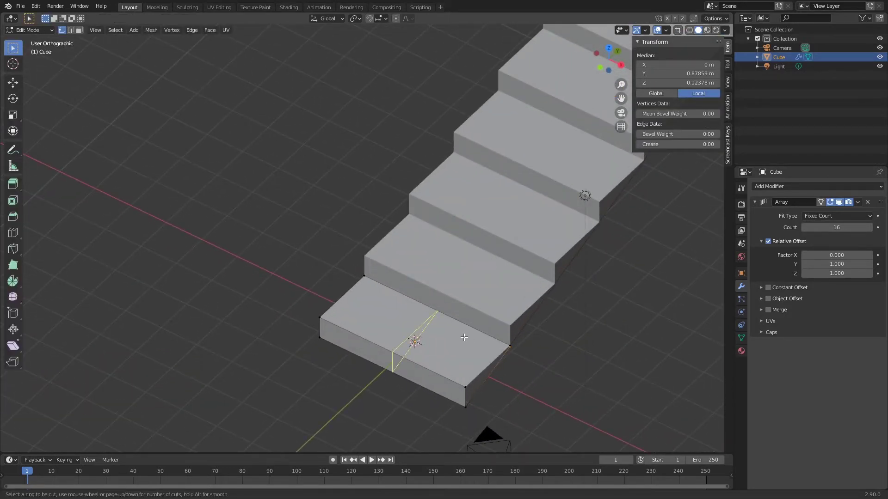
click(463, 338)
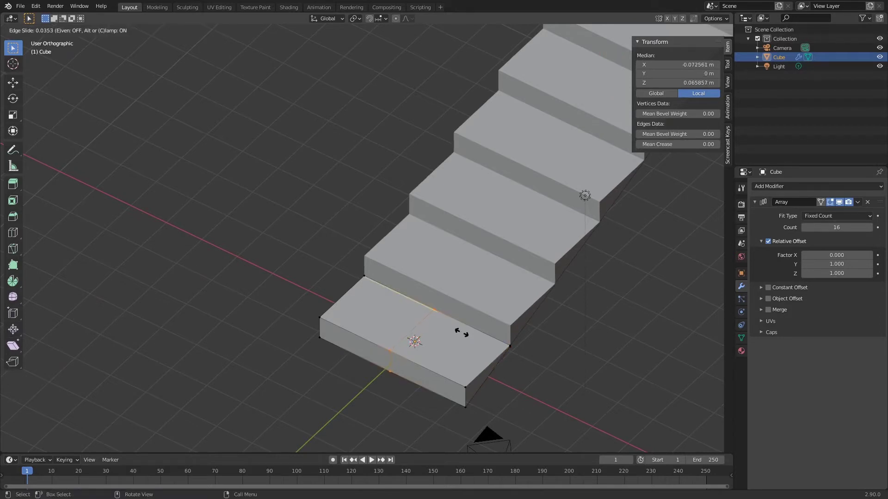
right_click(463, 339)
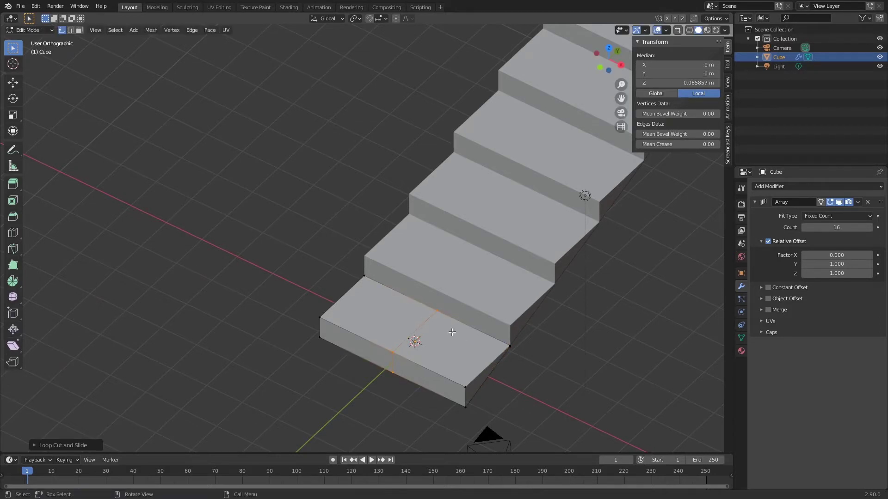
Delete the faces of the base step's negative X half, including its remaining end face
key(F3)
key(3)
click(396, 308)
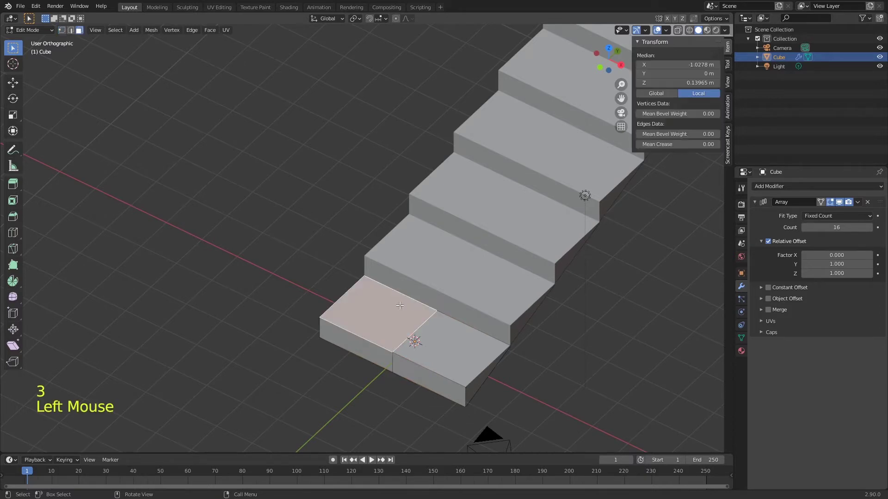
alt+click(381, 328)
key(x)
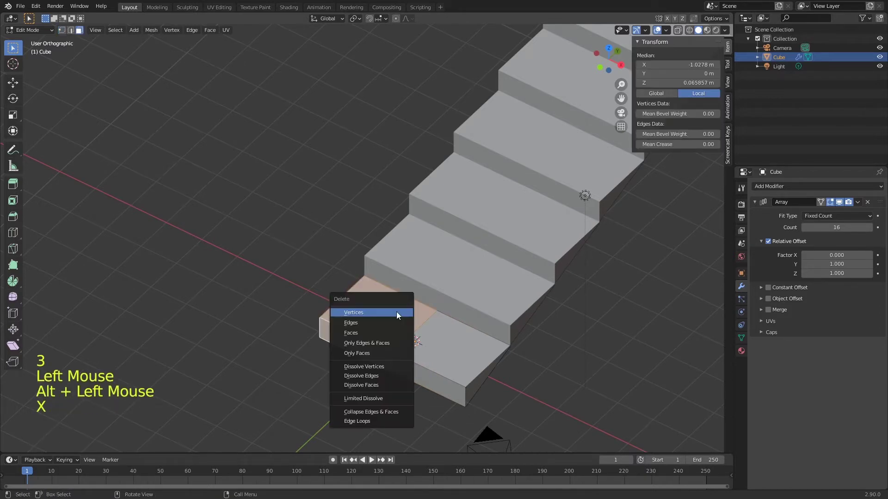
click(392, 336)
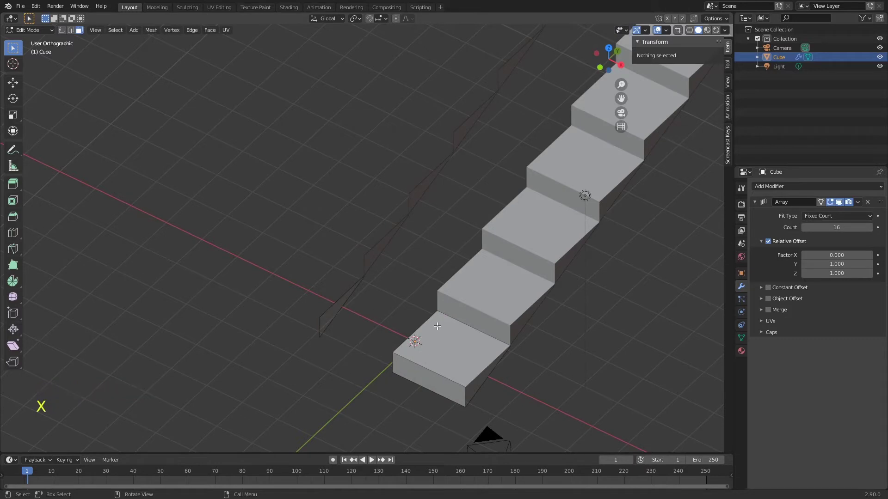
click(345, 304)
key(x)
click(363, 301)
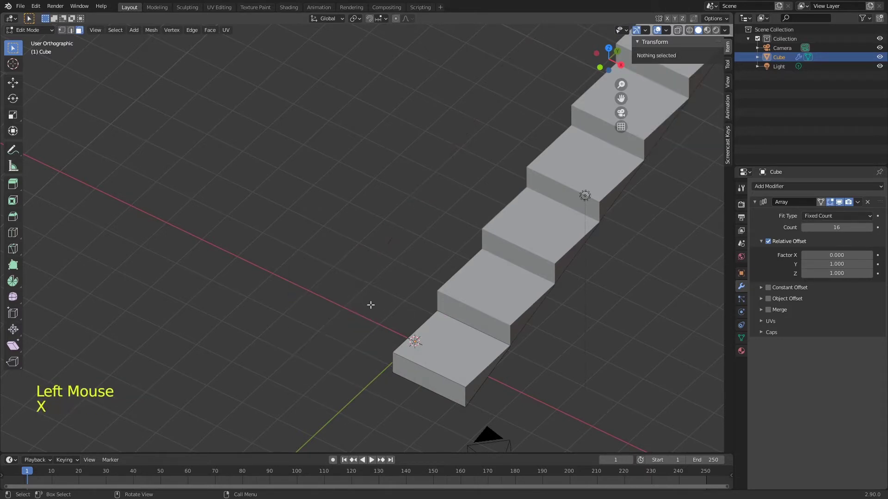
Add a Mirror modifier on the X axis and place it above the Array modifier in the stack
click(742, 190)
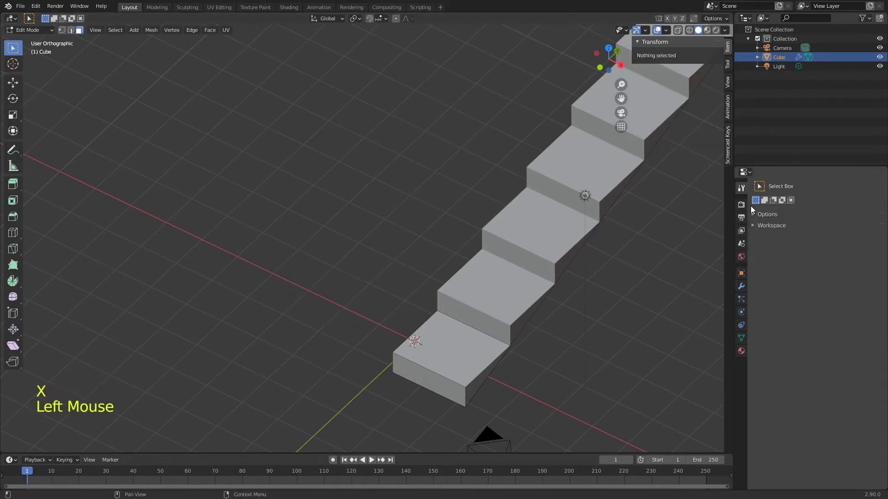
click(741, 287)
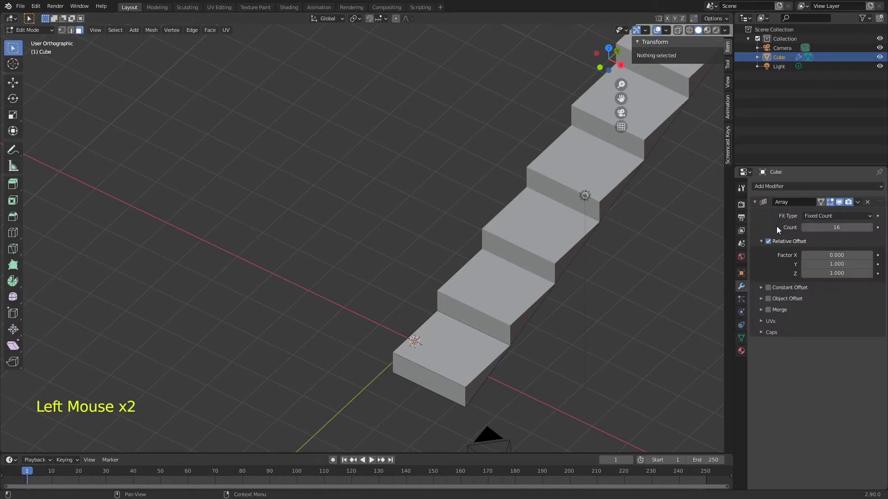
click(765, 189)
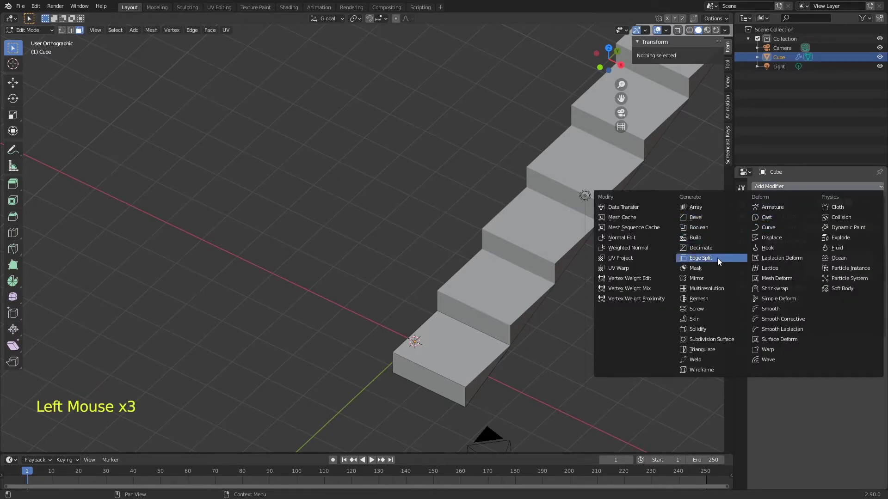
click(714, 278)
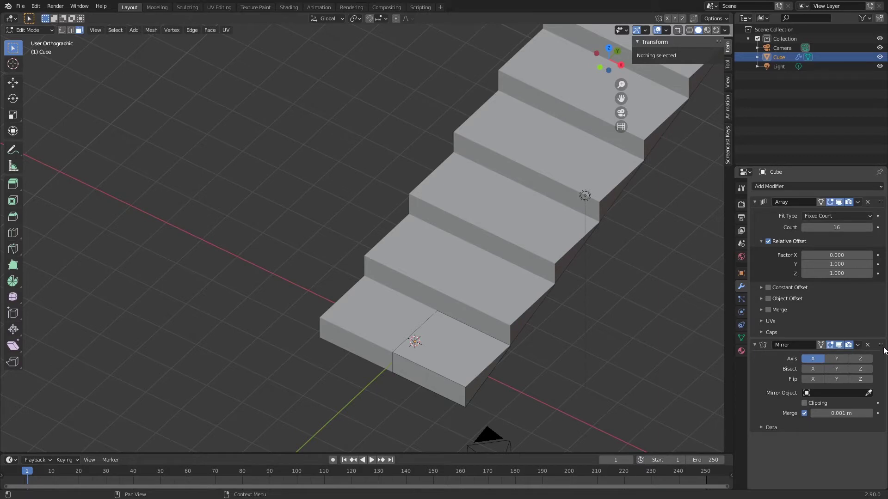
drag(880, 346, 878, 208)
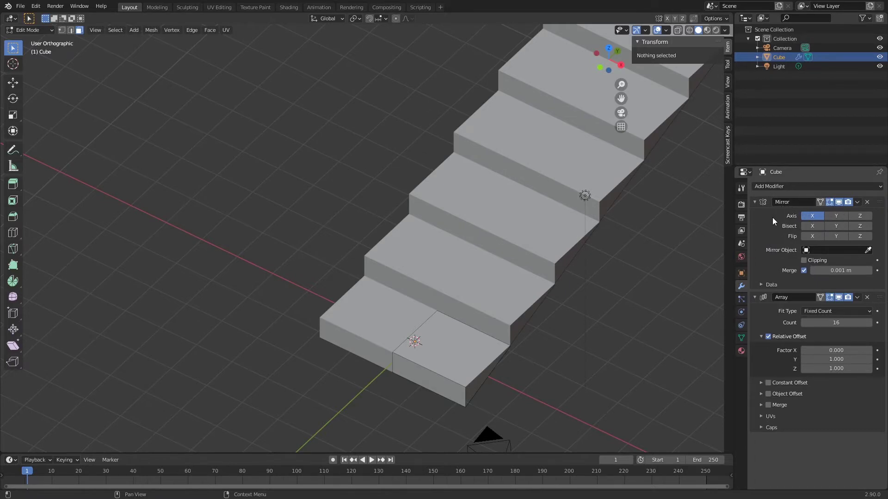
drag(880, 203, 881, 202)
Enable Clipping on the Mirror modifier and move the entire half-step mesh slightly, to about Y 0.03 m local
middle_drag(540, 247, 514, 261)
click(803, 260)
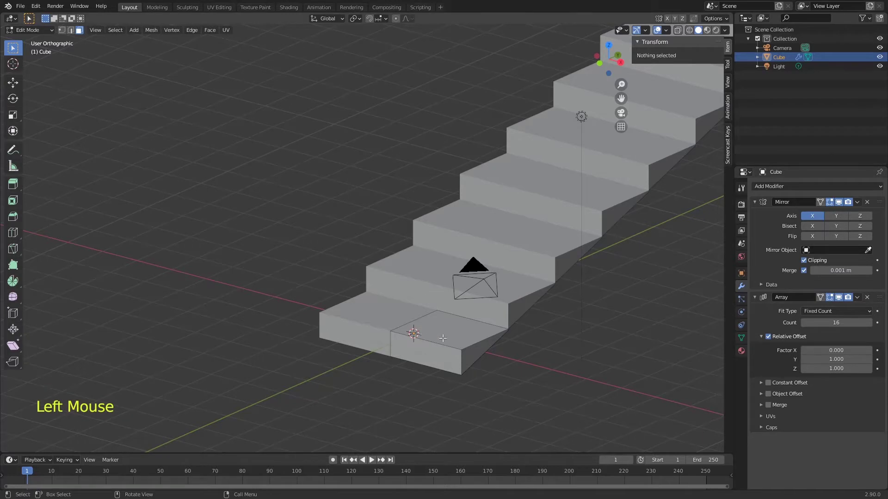
key(a)
key(g)
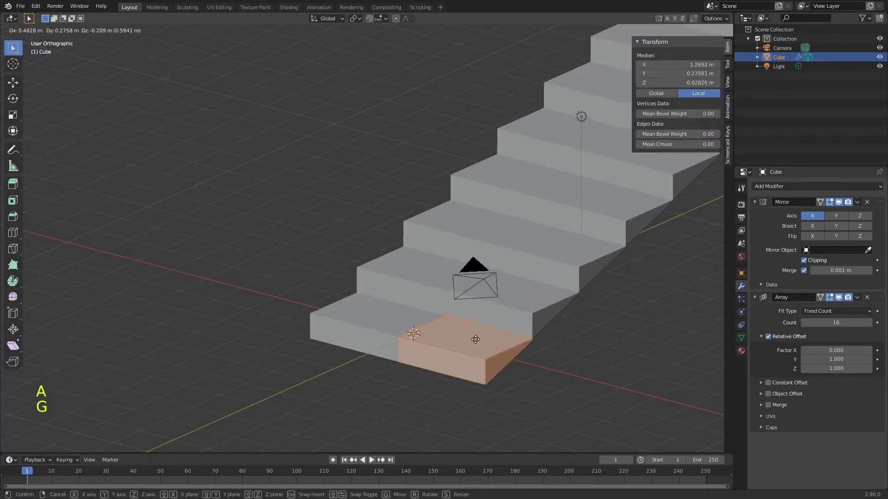
click(464, 328)
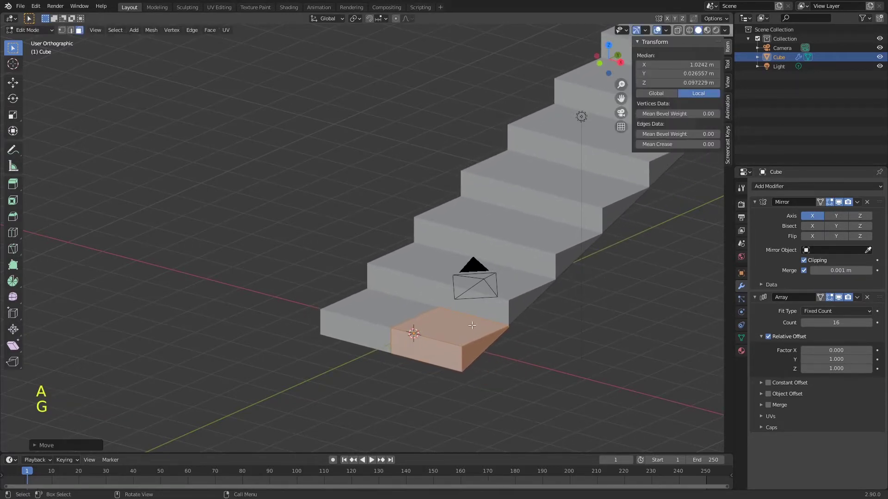
Add a loop cut near the half step's outer end at about X 1.61 m, and another close to its rear edge
key(ctrl+r)
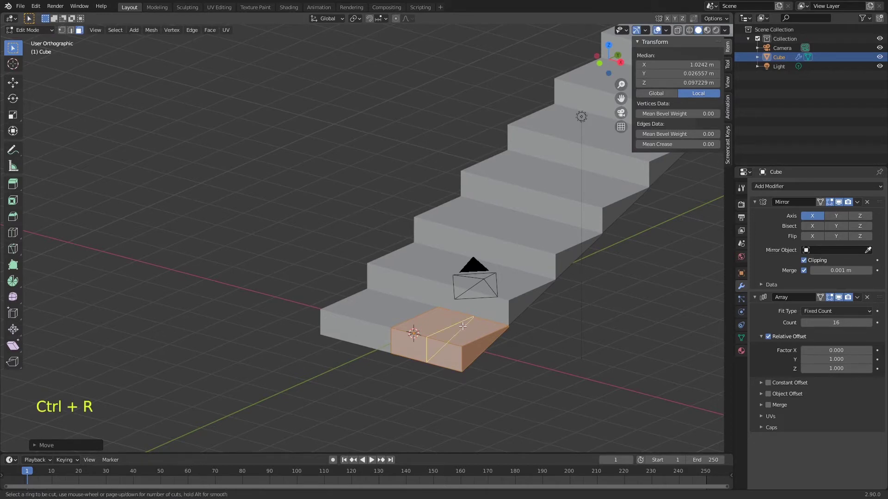
click(463, 325)
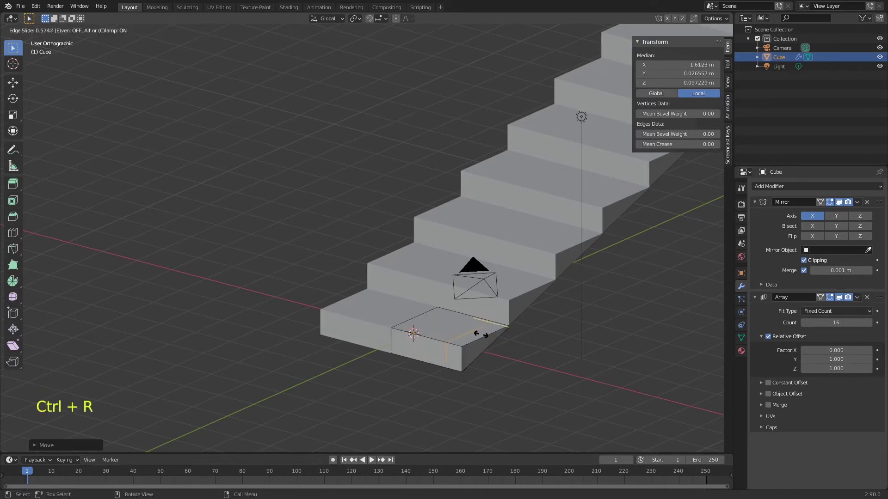
click(475, 333)
key(ctrl+r)
click(476, 332)
click(482, 330)
key(ctrl+r)
click(483, 331)
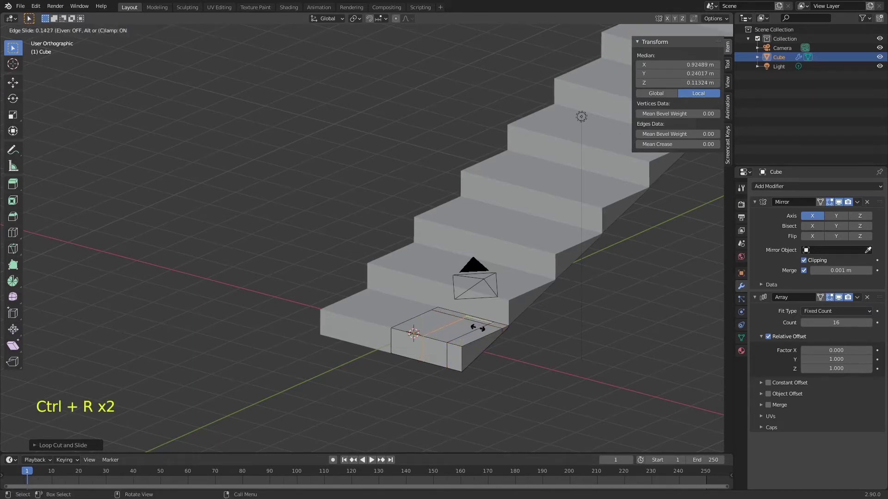
key(Escape)
key(ctrl+z)
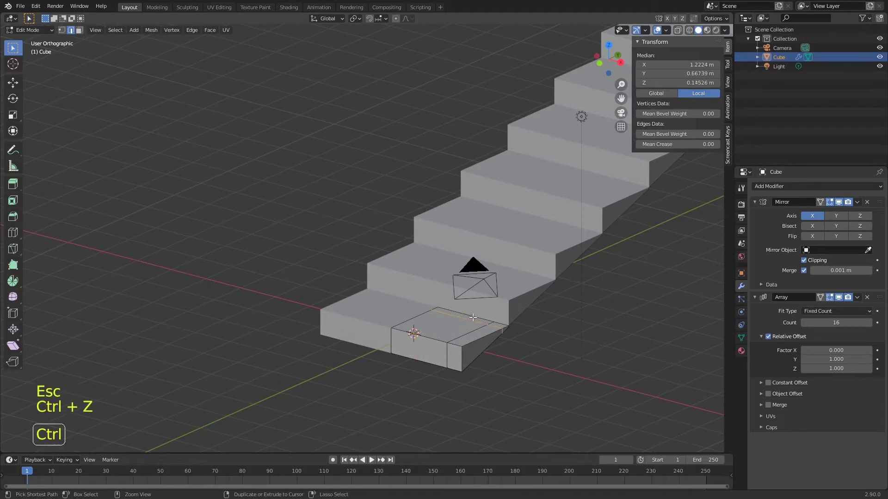
Add a loop cut across the half step near its front edge, at about Y -0.55 m local
key(ctrl+r)
click(453, 340)
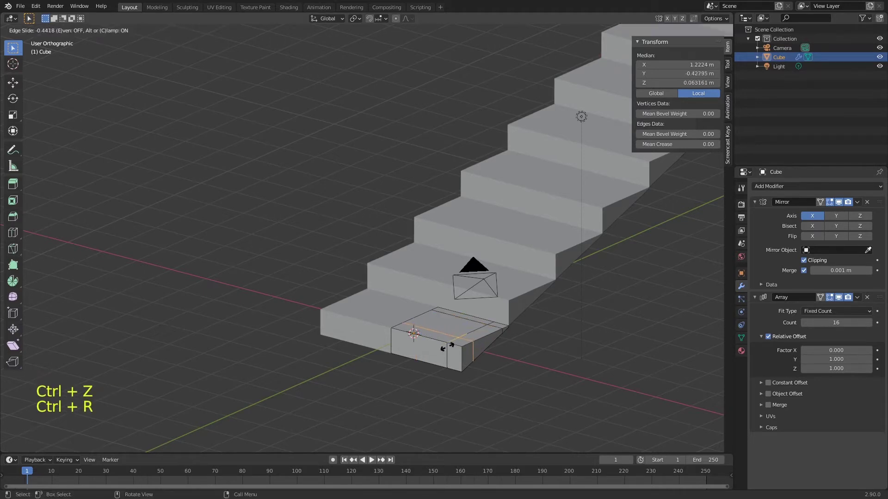
click(445, 349)
Select the edge loop near the half step's rear edge and edge-slide it forward to about Y -0.18 m local
ctrl+middle_drag(509, 377, 498, 301)
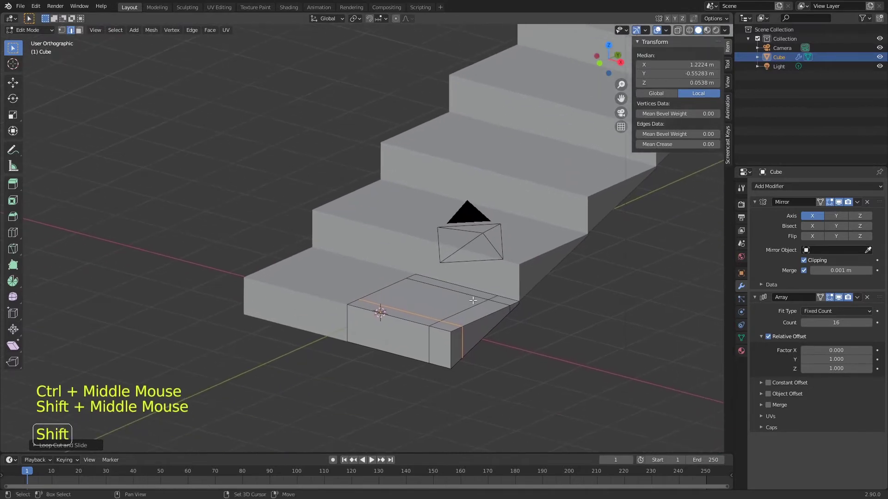
alt+click(502, 303)
key(g)
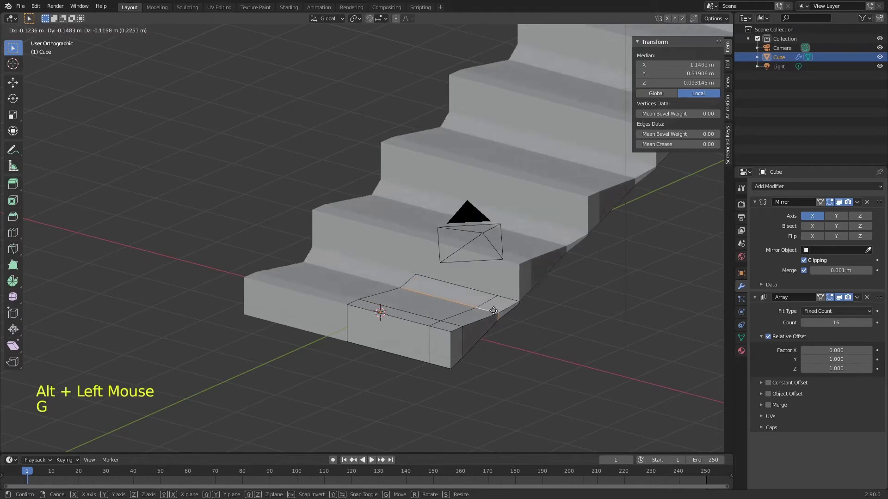
key(y)
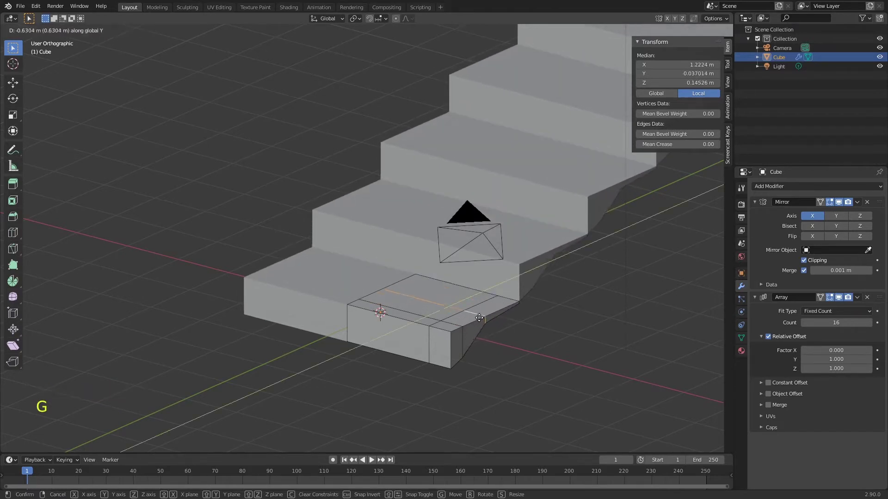
click(499, 308)
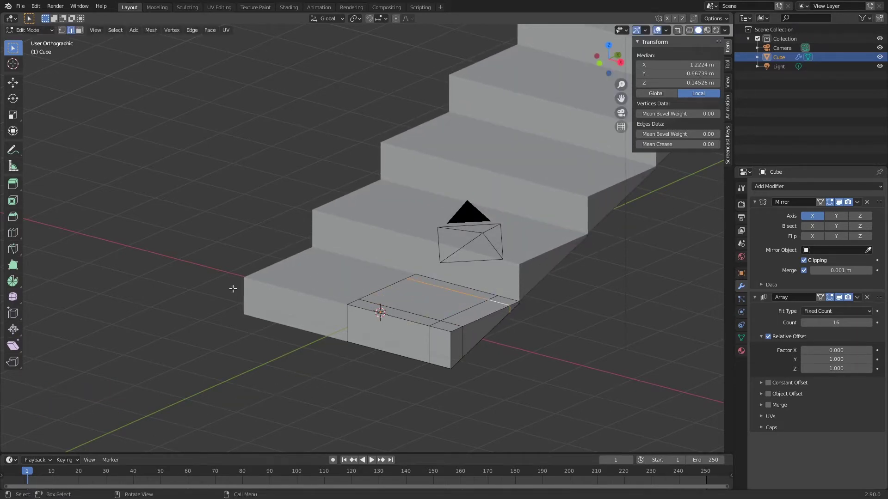
click(13, 312)
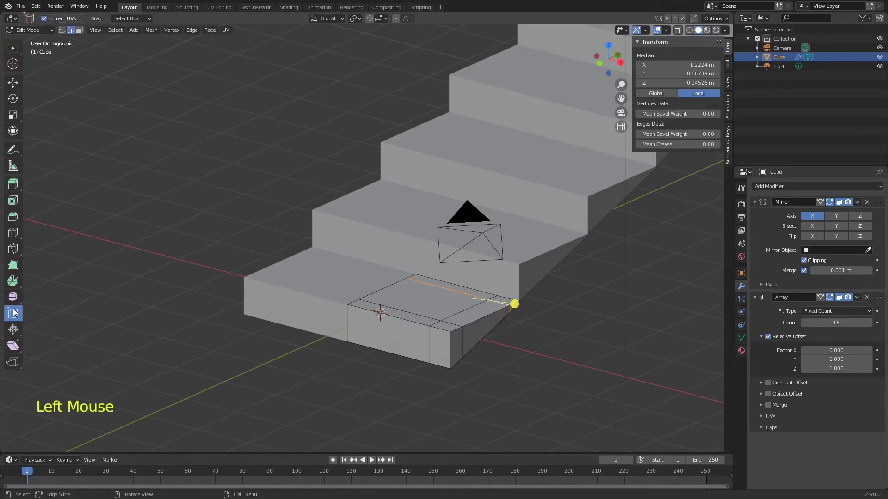
drag(514, 304, 500, 319)
Edge-slide the loop near the half step's outer end farther outward, to about X 1.78 m local
click(468, 306)
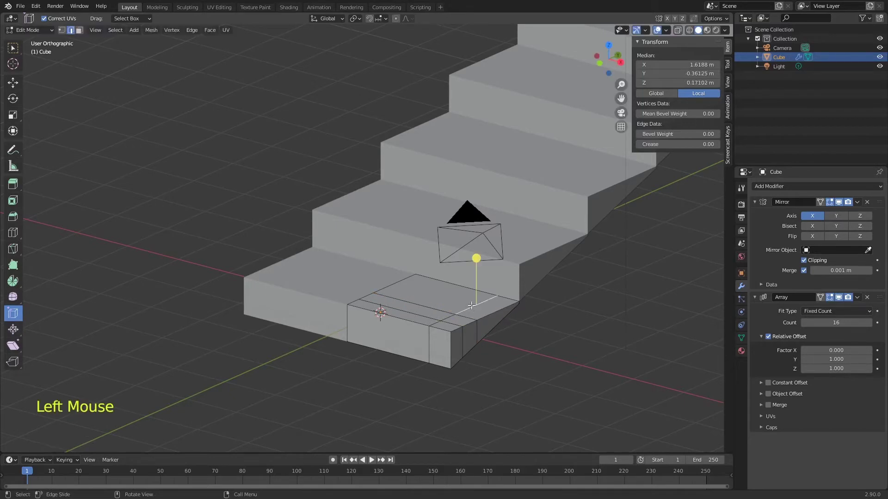
alt+click(468, 309)
mouse_move(484, 308)
mouse_down()
mouse_move(503, 318)
mouse_move(487, 322)
mouse_up()
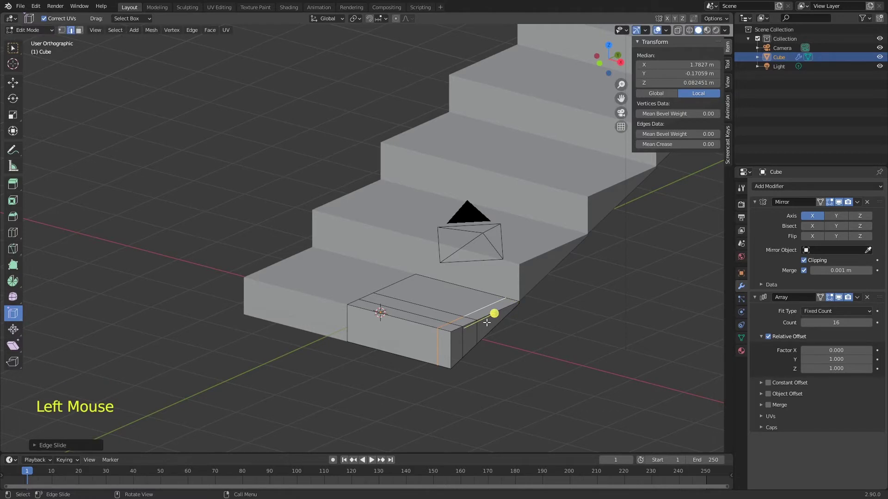
Extrude the small top face near the half step's outer front corner upward about 1.55 m to form a baluster post
key(3)
click(463, 322)
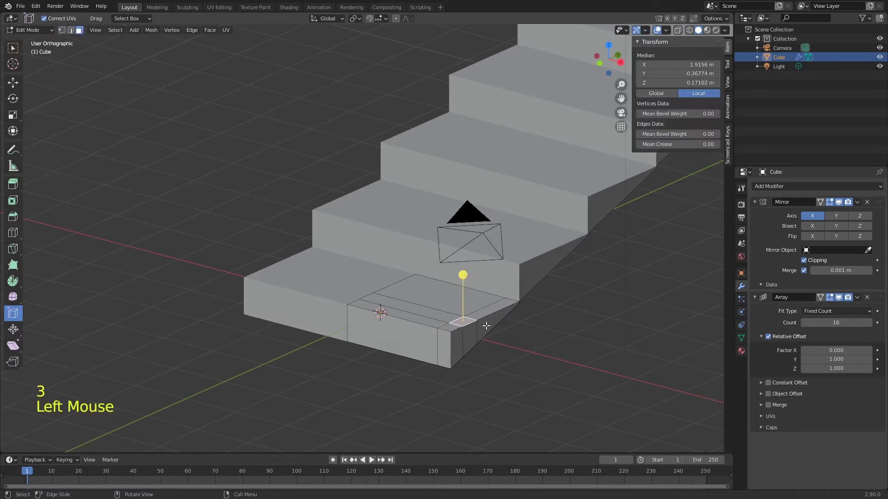
key(e)
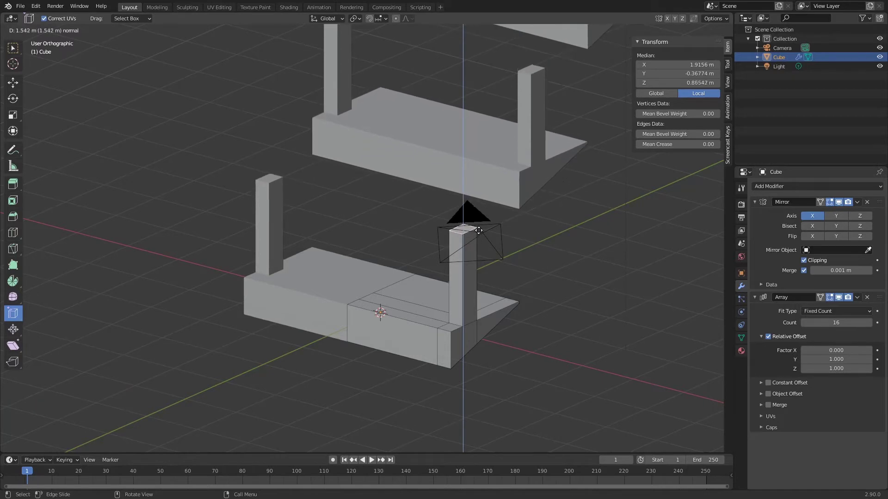
click(480, 230)
ctrl+middle_drag(508, 255, 509, 273)
key(ctrl+s)
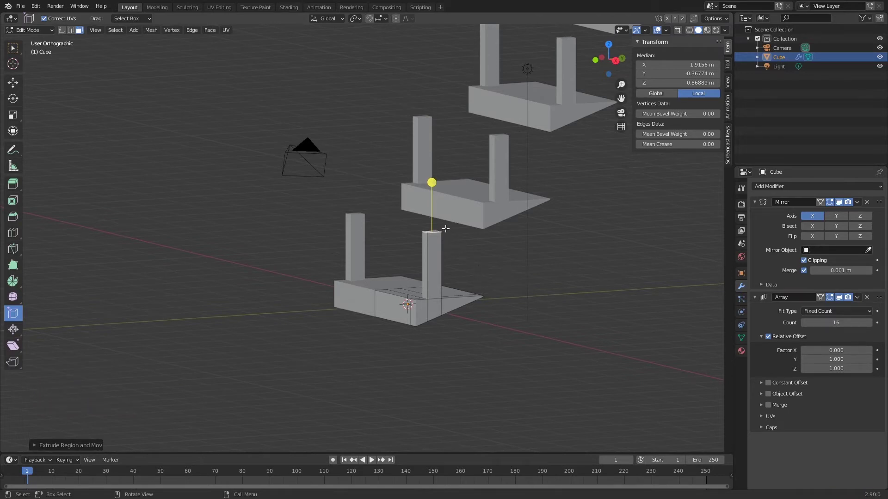
Lower the post's top face slightly and extrude a short block above it, up to about Z 0.93 m local
key(g)
key(e)
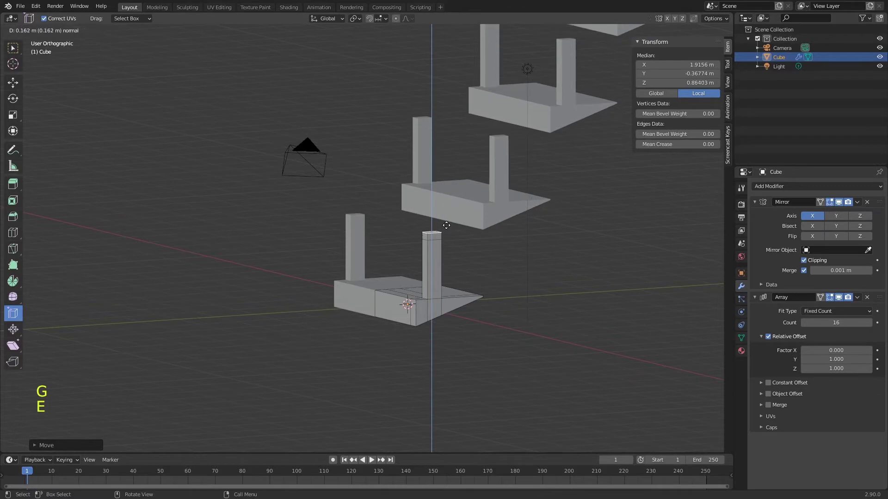
click(443, 233)
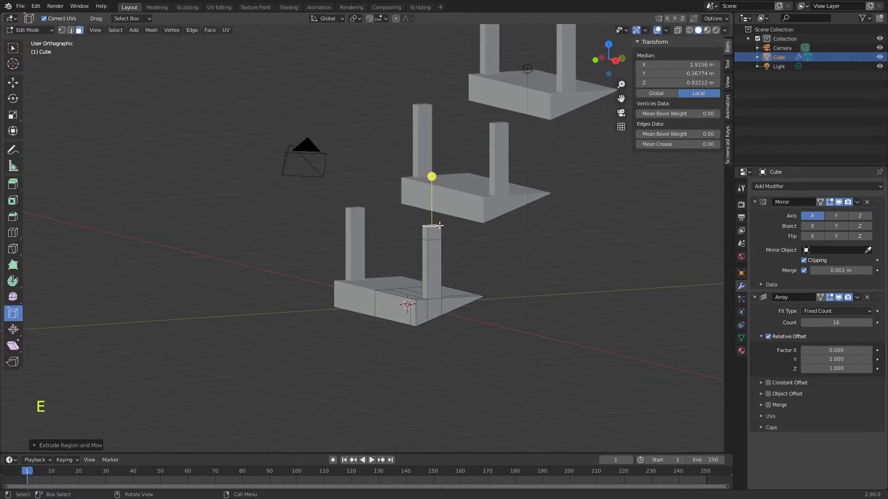
In the right side view, reduce the Array modifier's relative offset on Z to 0.250 so neighbouring steps meet
key(KP_3)
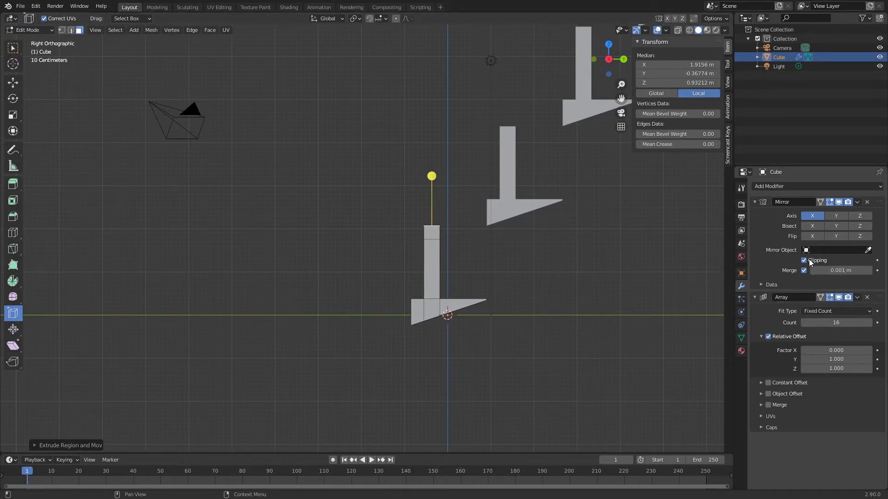
key(Tab)
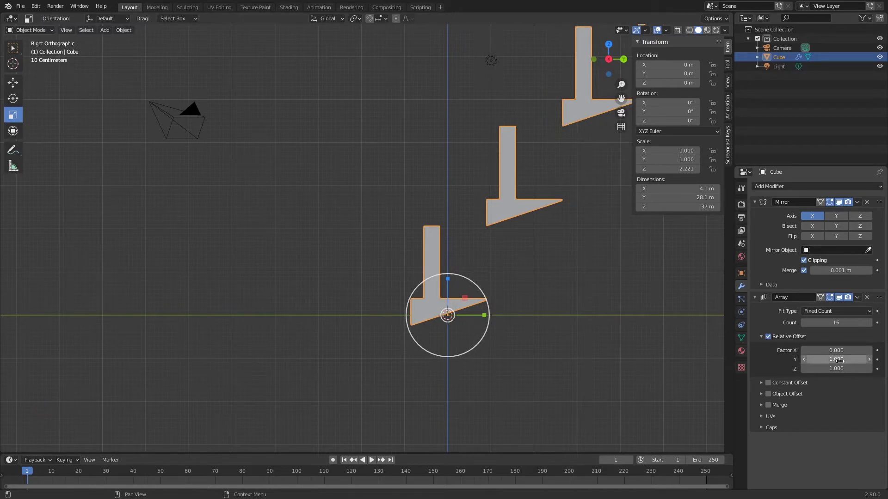
drag(837, 368, 822, 370)
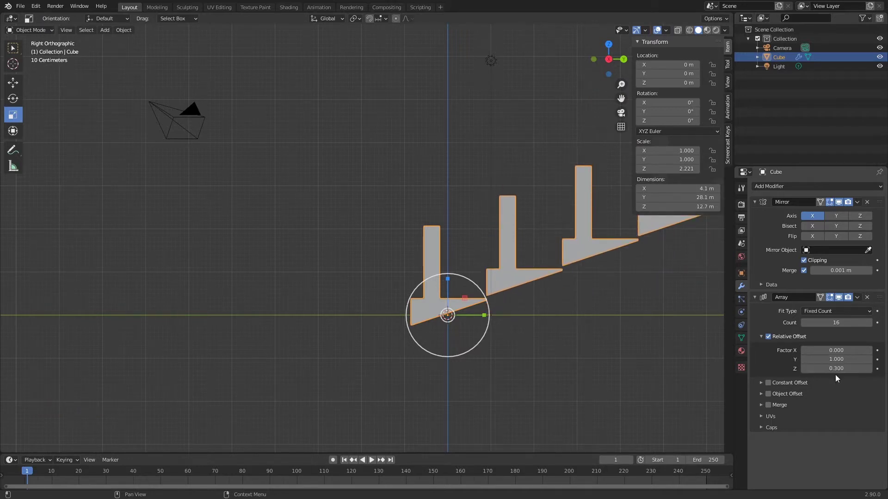
click(805, 371)
ctrl+middle_drag(591, 369, 398, 218)
key(Tab)
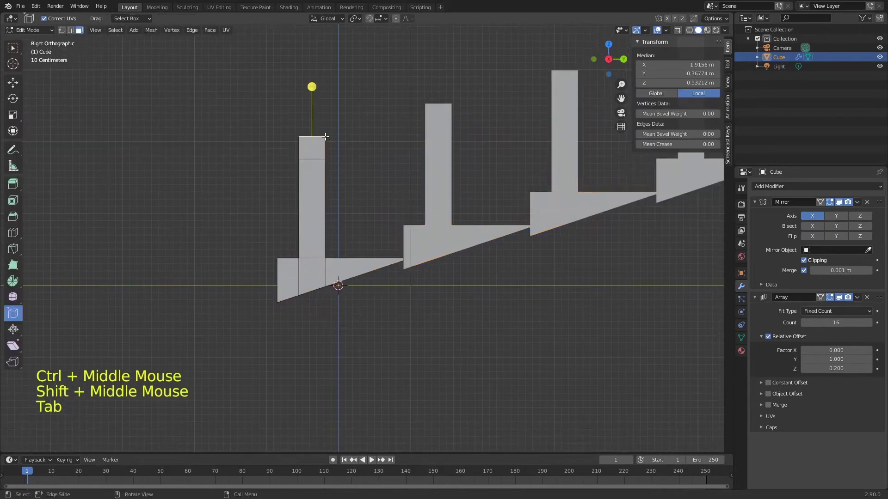
key(g)
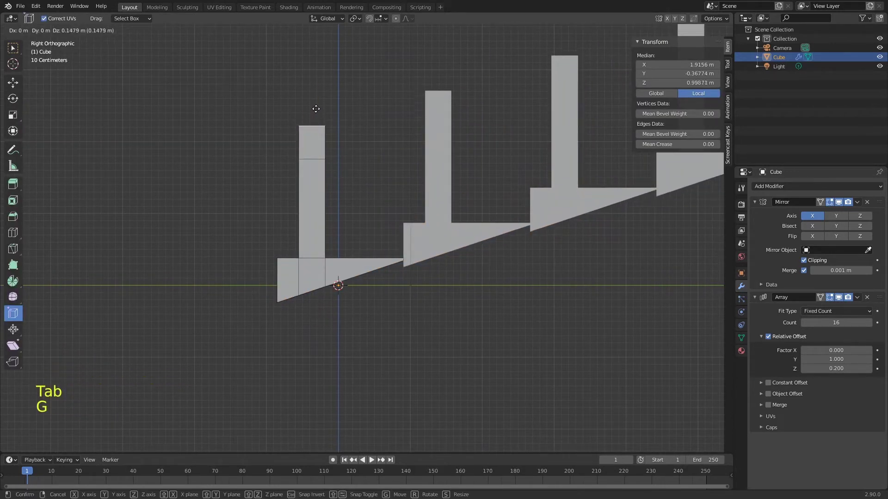
click(316, 114)
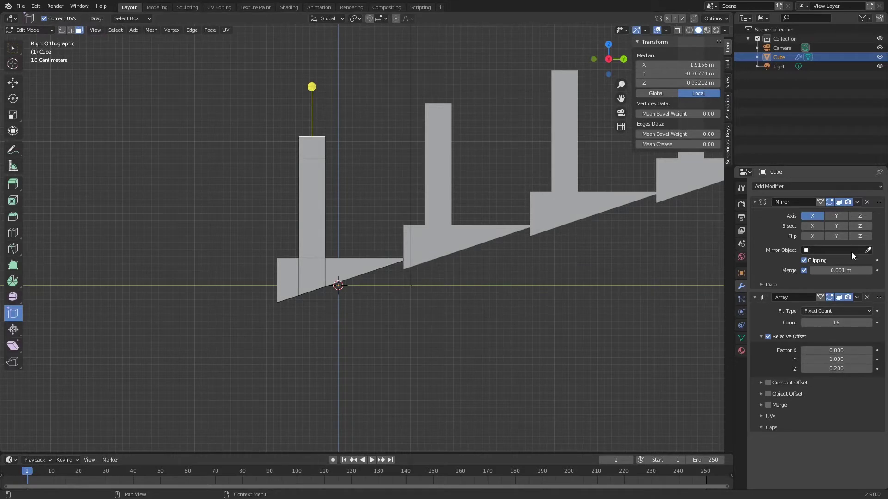
shift+drag(842, 368, 841, 369)
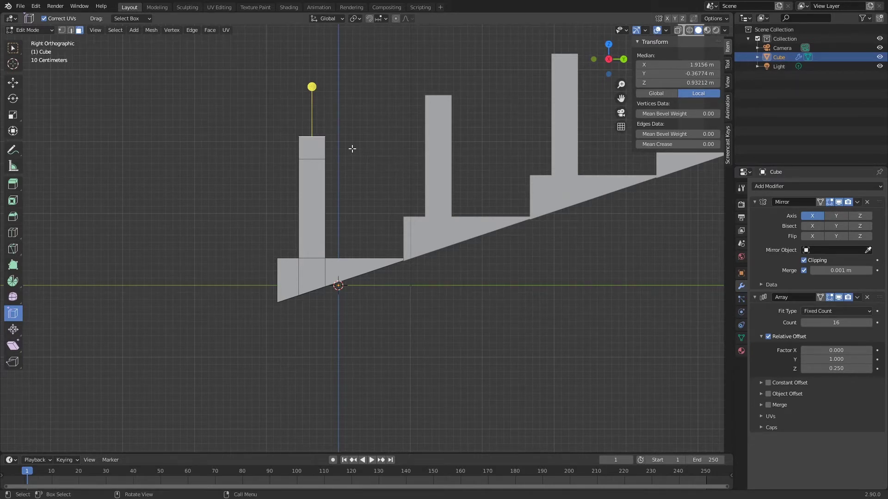
Extrude the front face of the post's top block forward about 0.30 m, in line with the step's front edge
shift+middle_drag(321, 150, 425, 169)
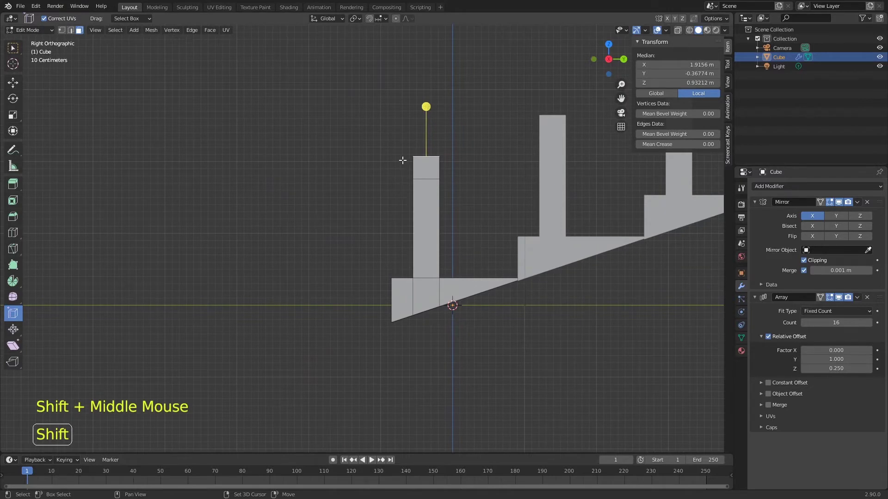
middle_drag(402, 160, 451, 211)
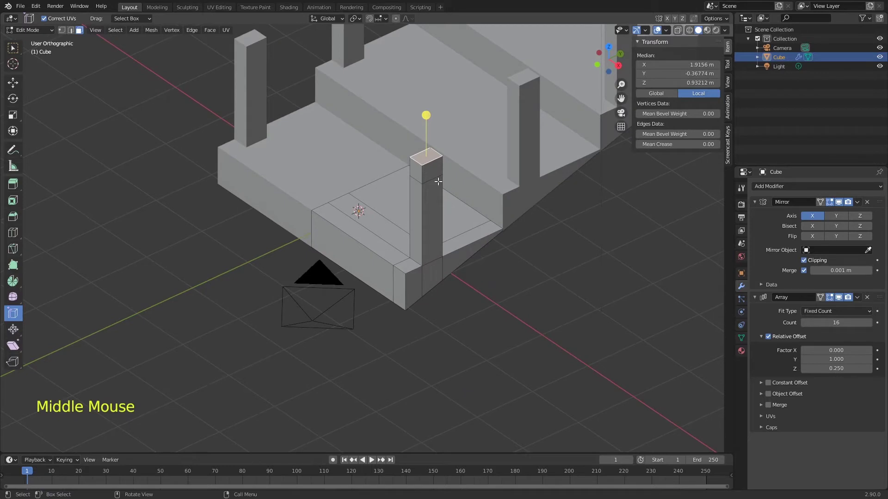
click(414, 170)
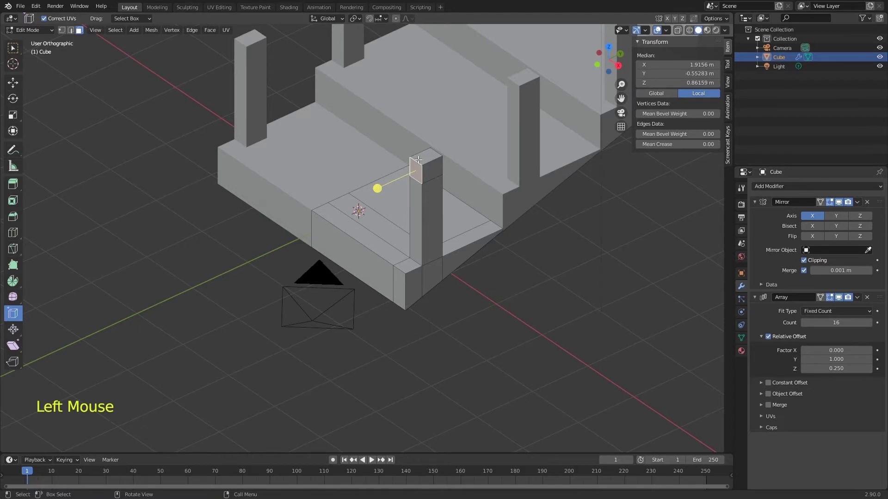
key(KP_3)
key(e)
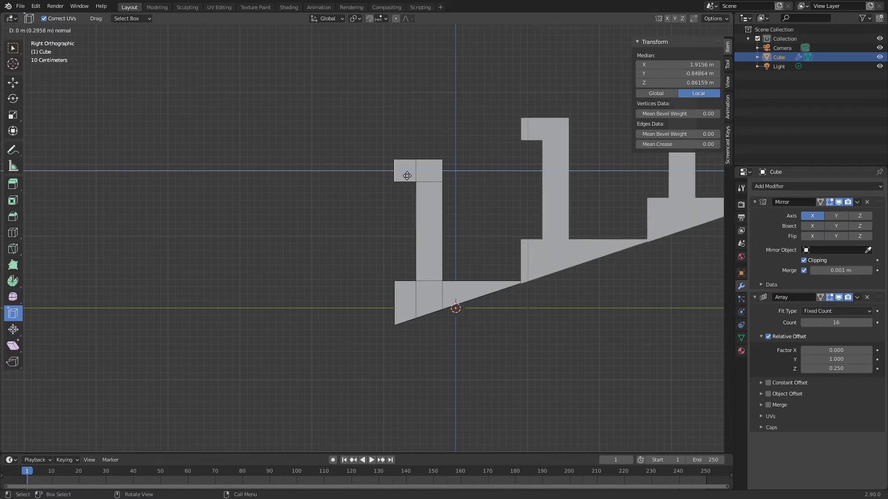
key(shift)
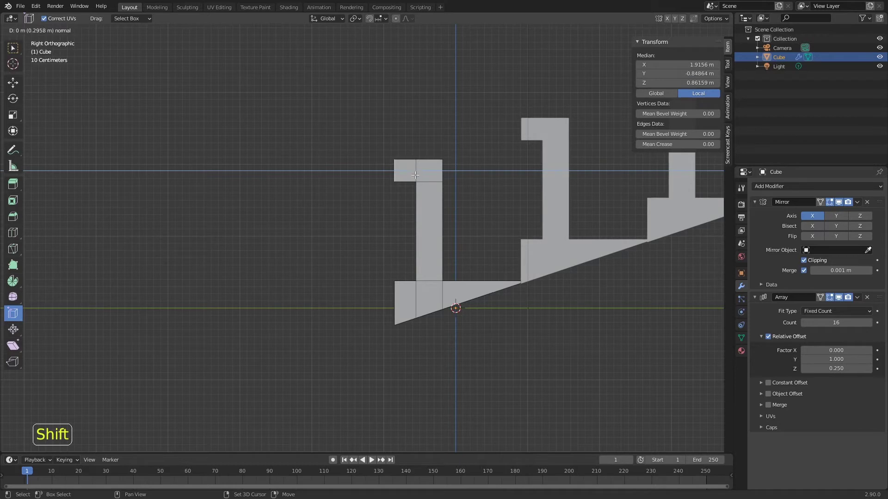
shift+click(415, 175)
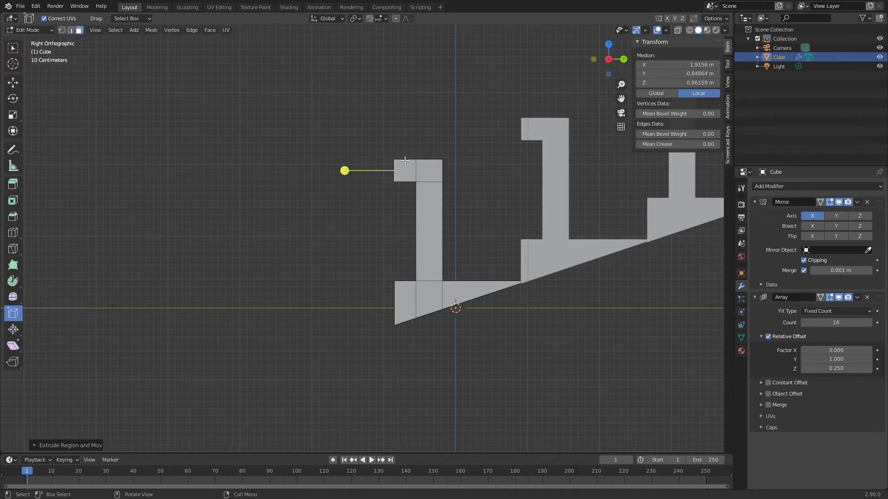
Extrude the top block's rear face backward about 1.05 m and raise its end about 0.44 m along Z to slope the handrail
middle_drag(447, 175, 384, 182)
click(433, 175)
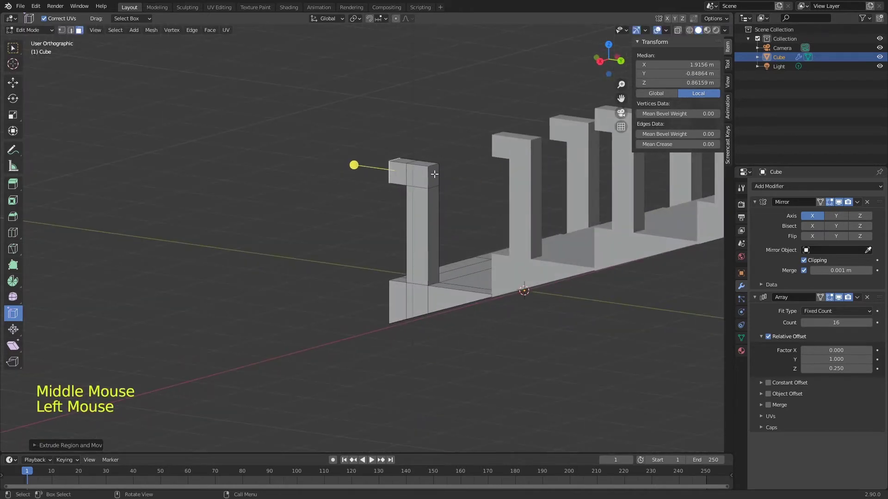
key(KP_1)
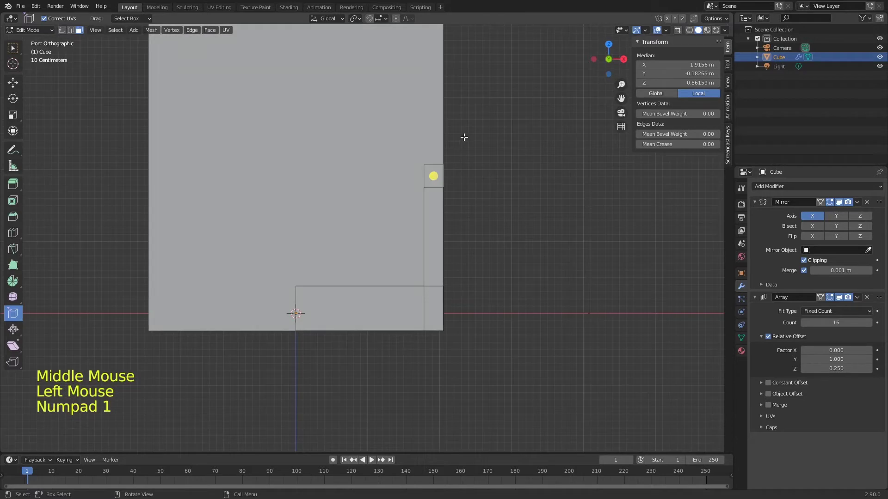
key(KP_3)
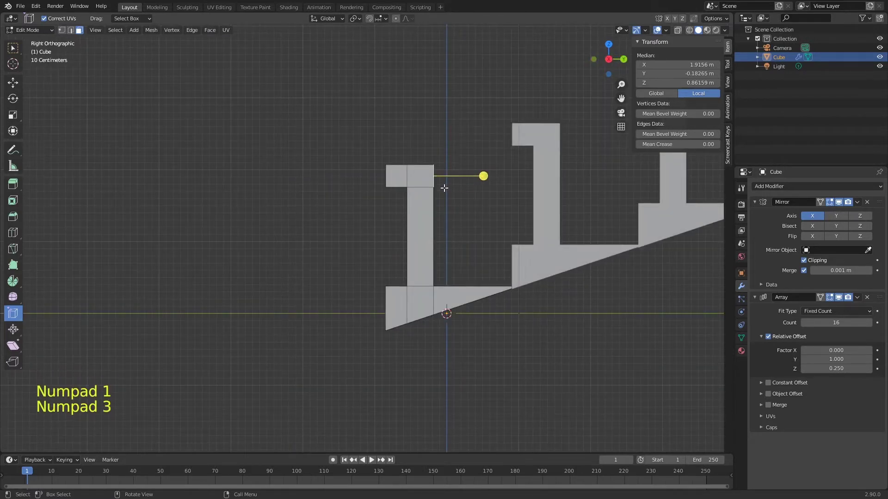
key(e)
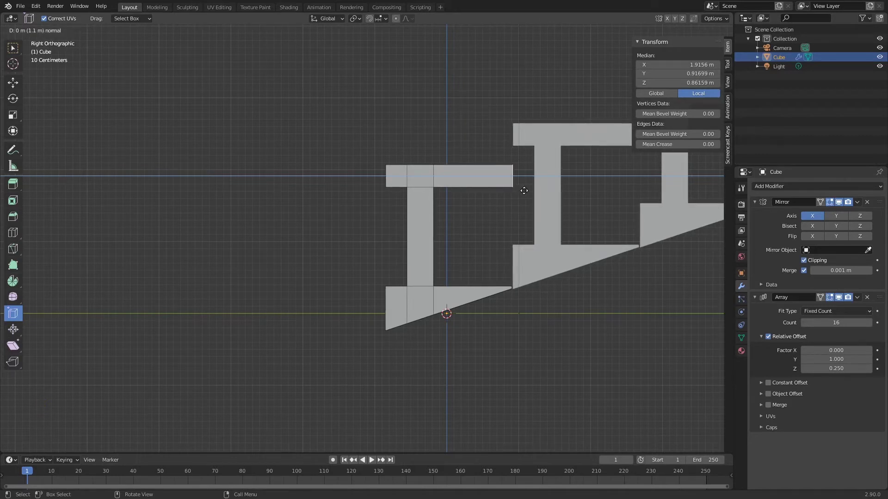
key(shift)
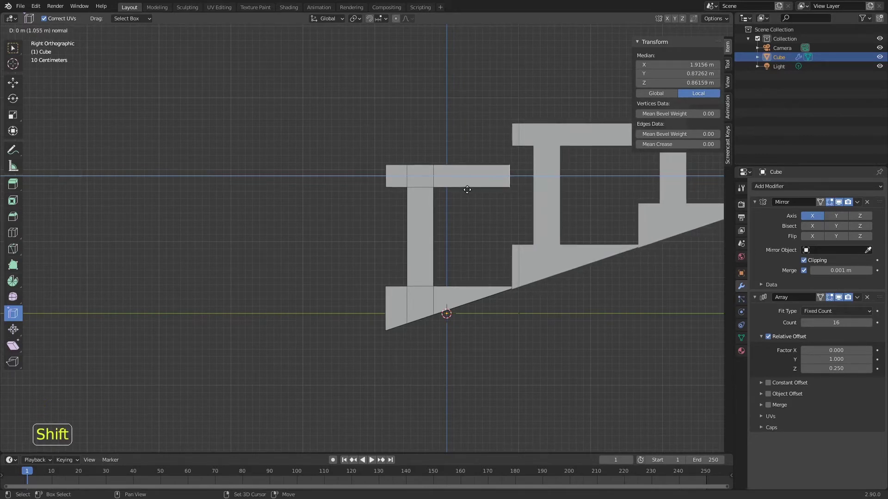
click(465, 191)
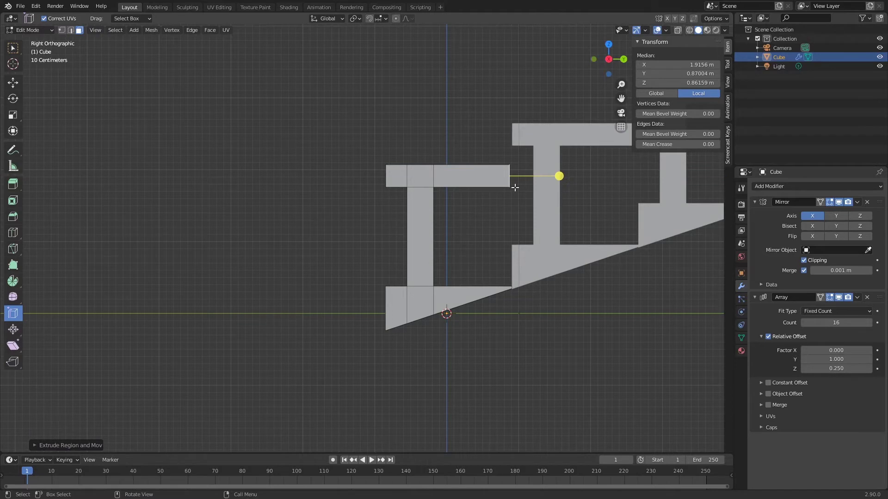
key(g)
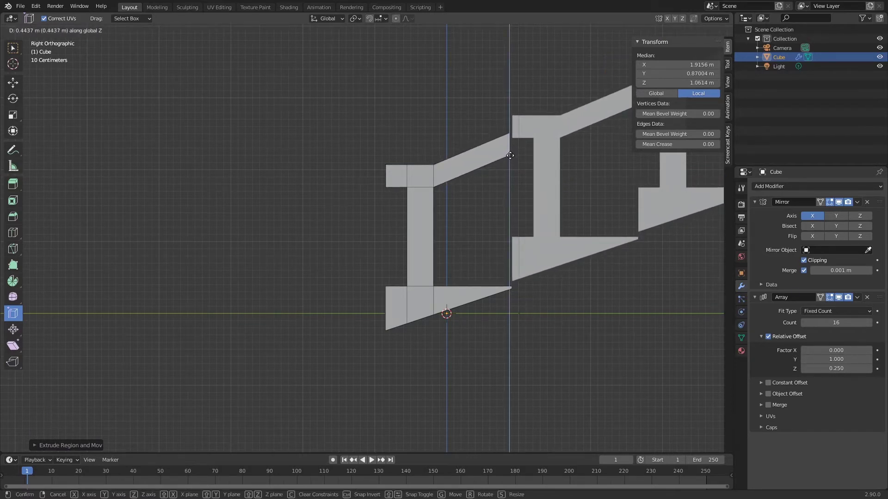
click(510, 156)
Switch to the selection tool and lower the front end face of the handrail about 0.18 m along Z
middle_drag(393, 182, 416, 181)
click(396, 174)
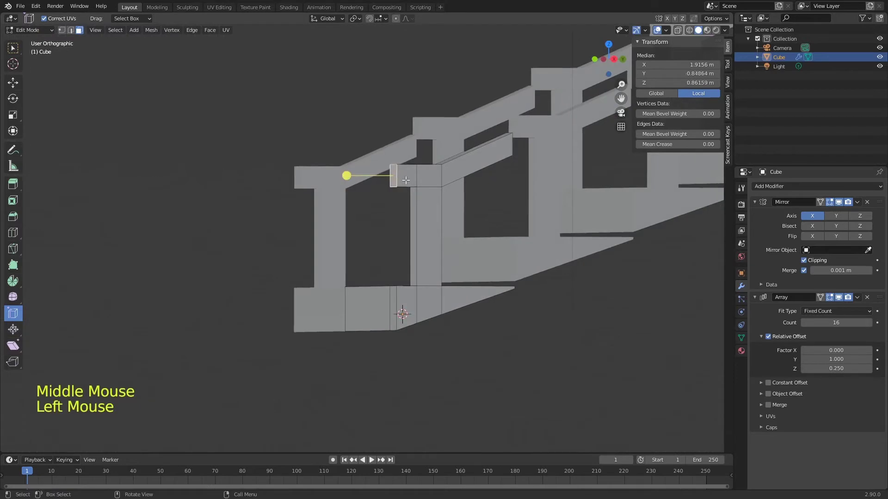
click(4, 55)
click(12, 49)
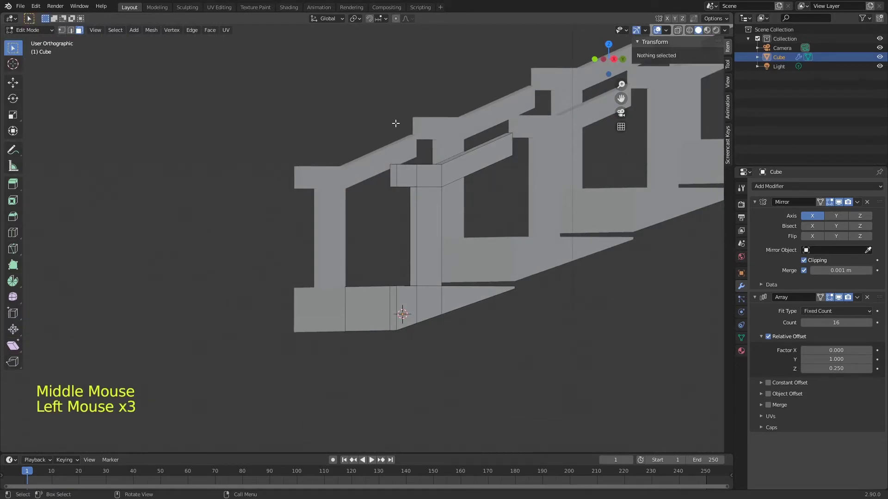
click(396, 175)
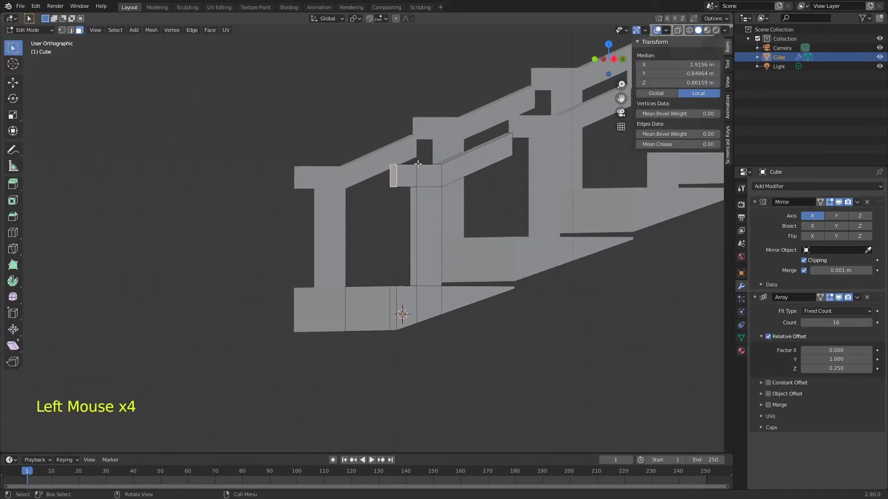
key(g)
key(z)
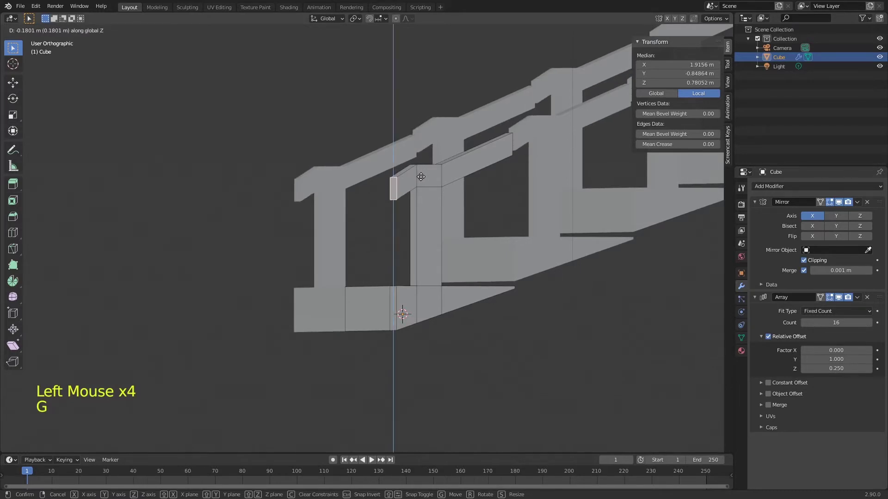
click(421, 176)
key(KP_3)
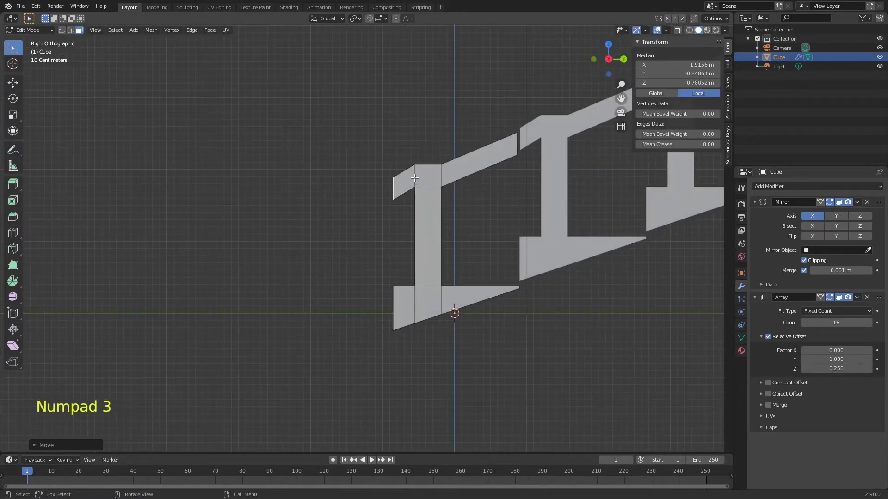
key(g)
key(z)
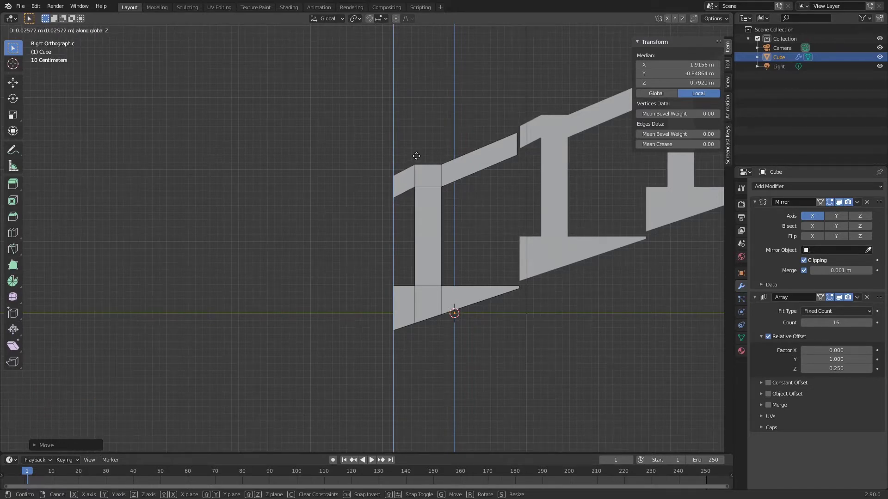
right_click(415, 158)
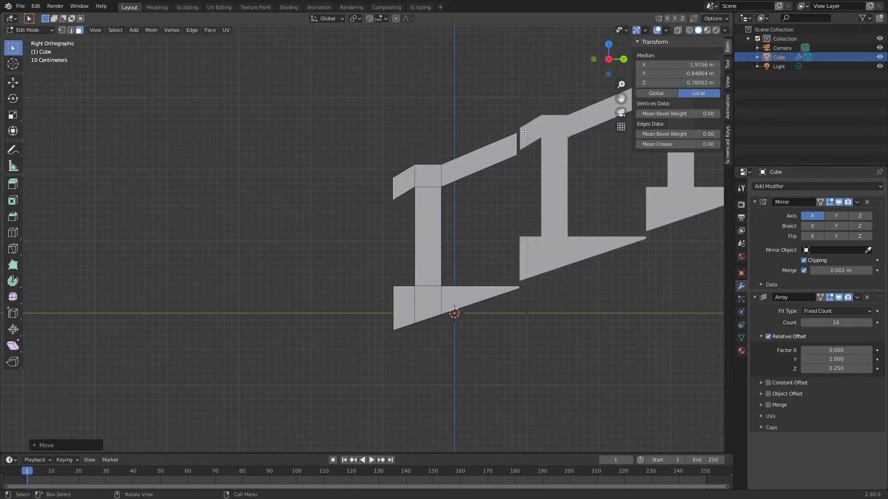
In the right side view, move the handrail's rear end face about 0.03 m along Y and 0.09 m up to meet the next step's rail
middle_drag(526, 132, 506, 140)
click(515, 153)
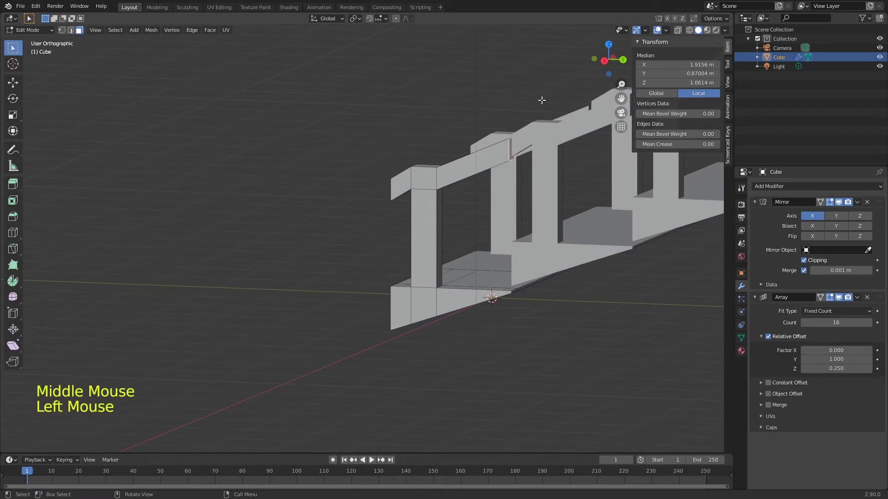
key(KP_1)
key(KP_3)
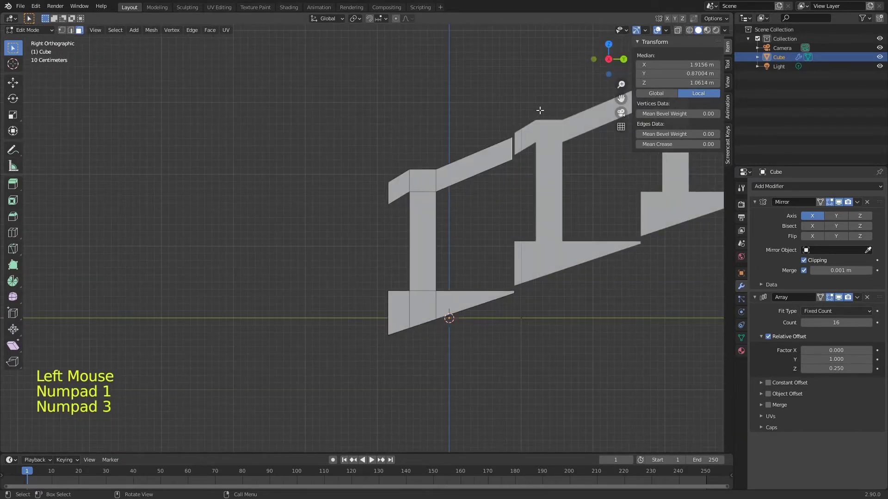
key(g)
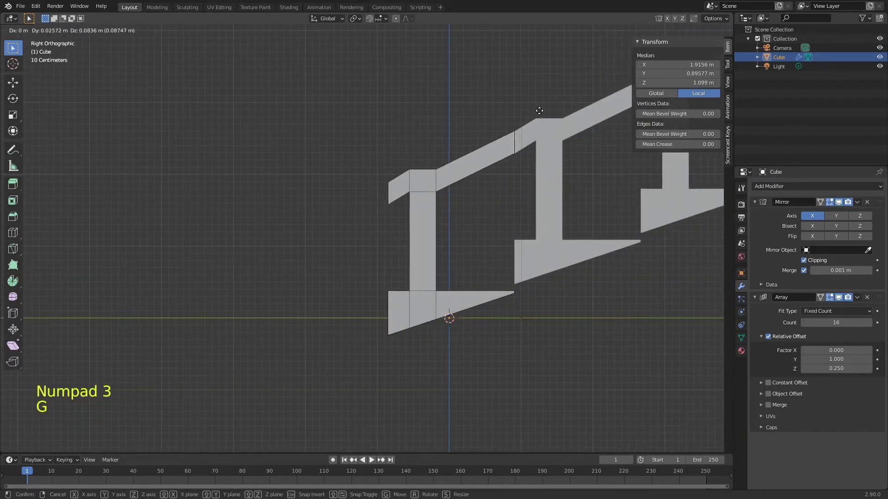
key(shift)
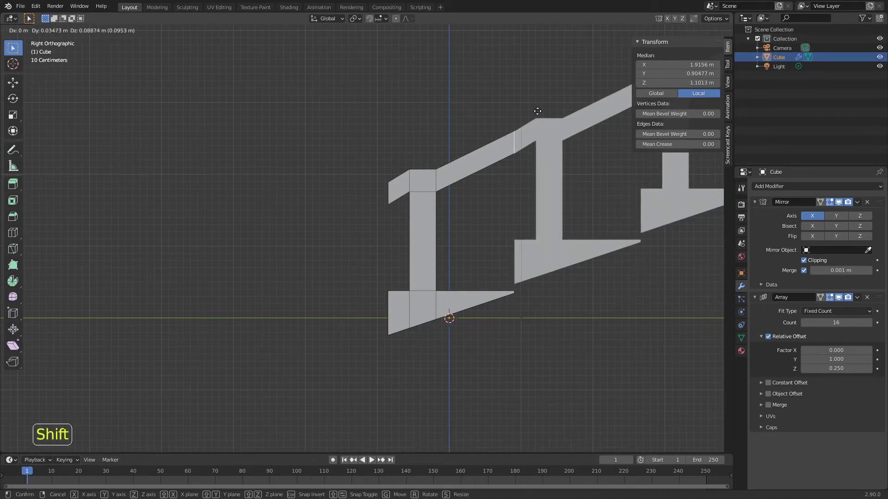
click(538, 114)
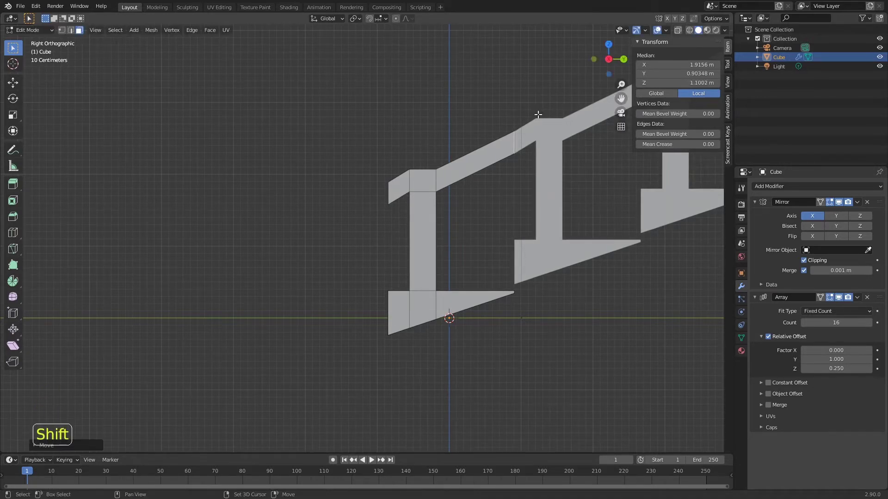
right_click(523, 138)
click(430, 147)
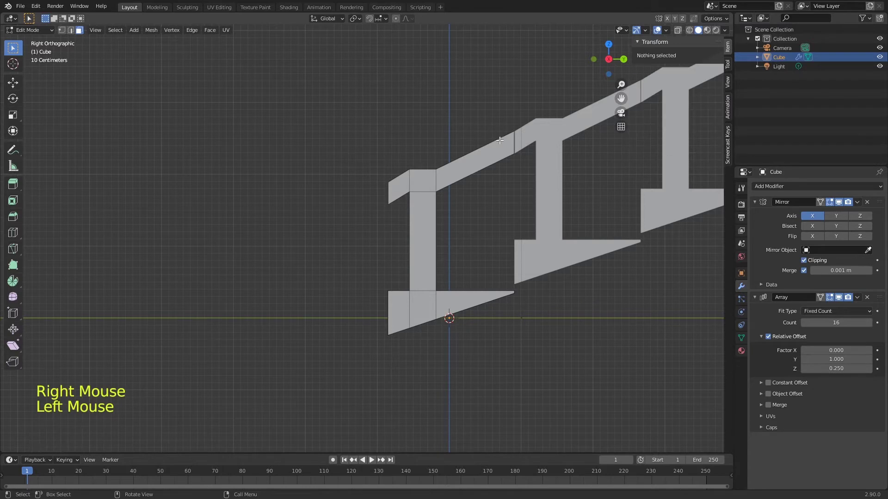
key(ctrl+z)
middle_drag(499, 140, 403, 188)
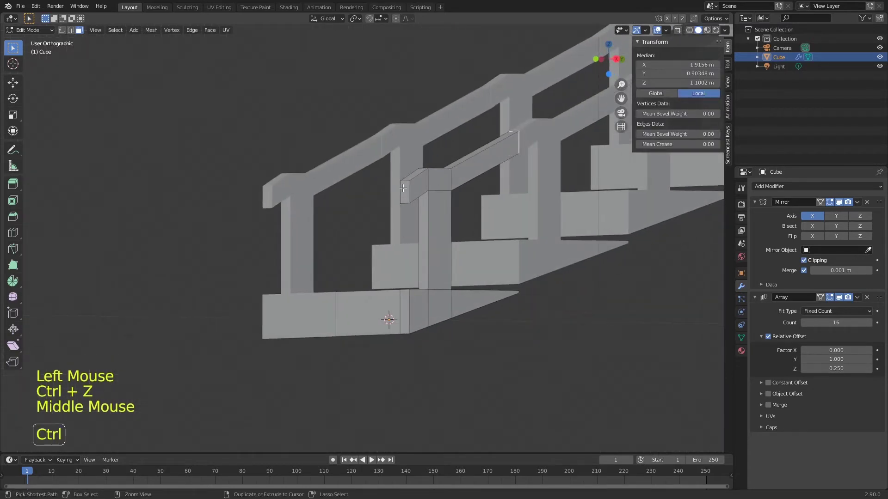
ctrl+click(402, 188)
key(KP_1)
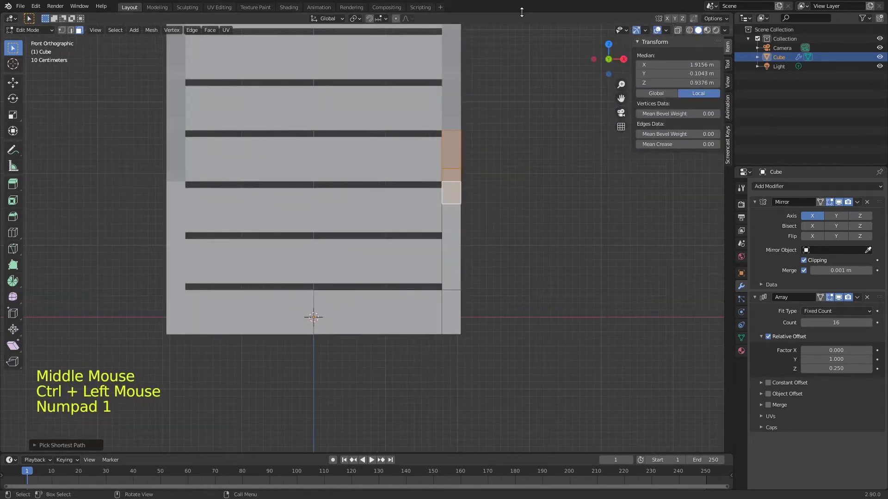
key(KP_3)
key(KP_1)
key(KP_3)
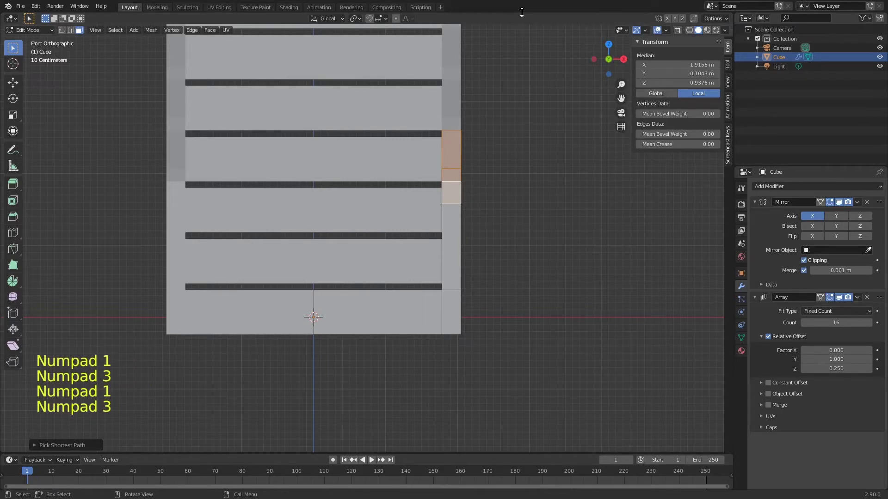
key(KP_3)
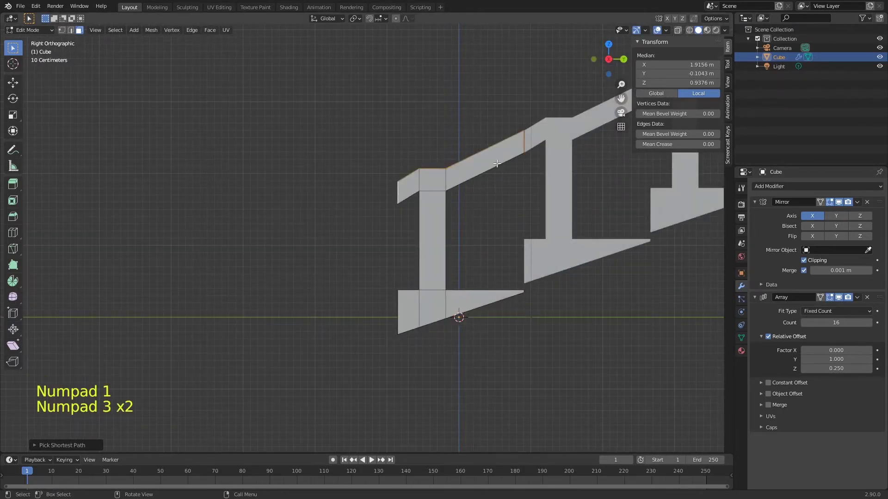
key(g)
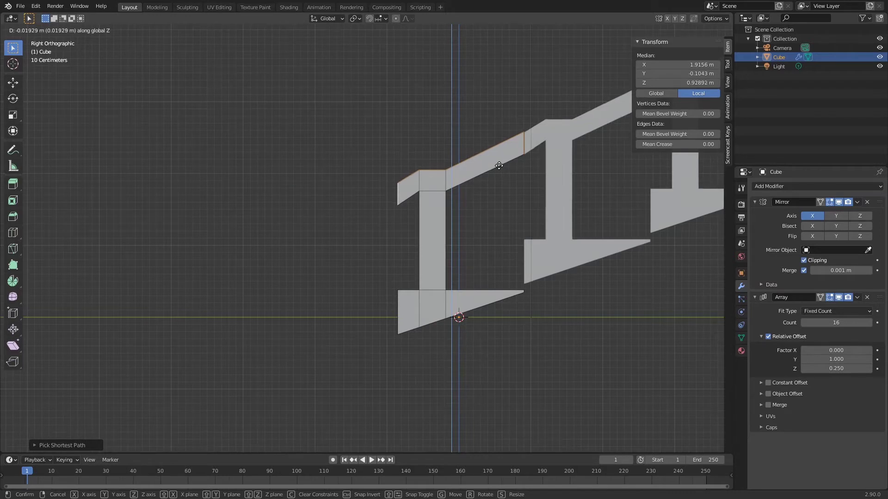
click(497, 163)
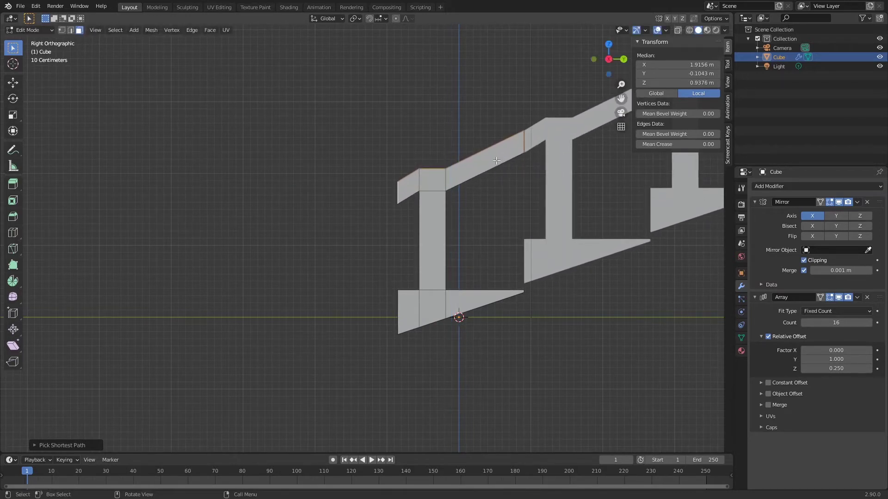
middle_drag(497, 163, 508, 137)
middle_drag(455, 149, 506, 174)
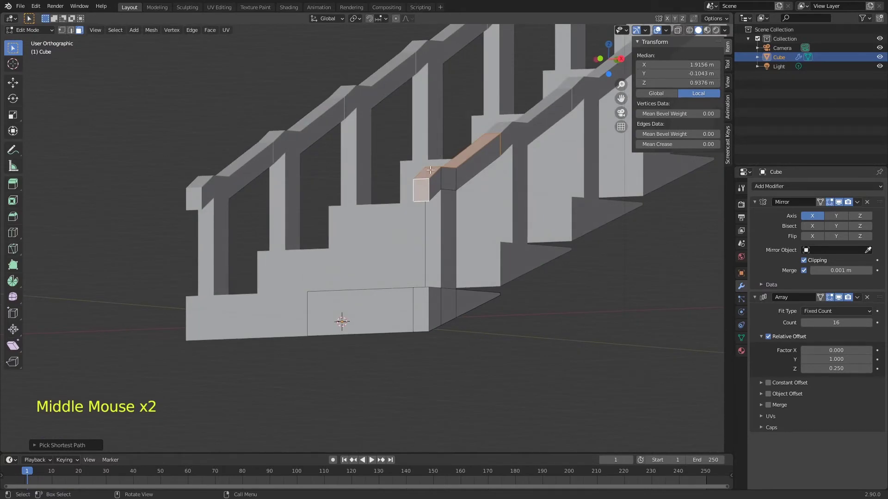
Raise the handrail's front and rear end faces together about 0.03 m along Z, hiding the Array display only while picking the rear face
key(3)
click(421, 189)
middle_drag(476, 206, 478, 158)
key(shift)
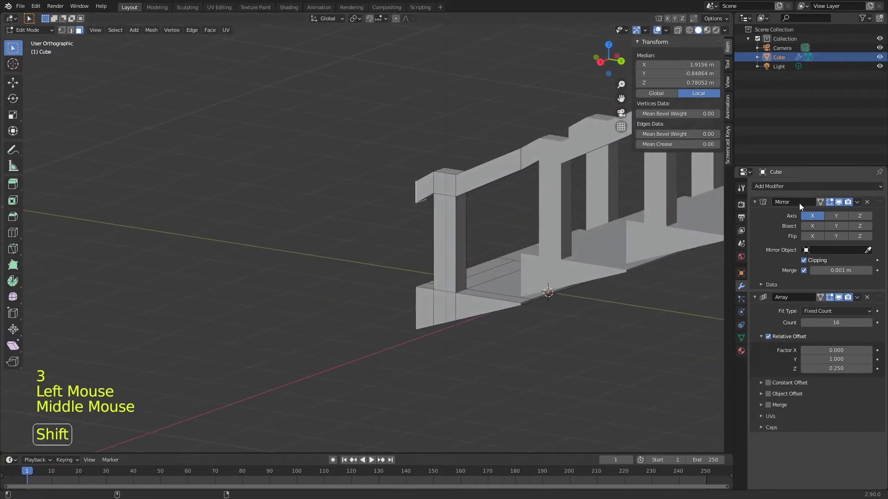
click(762, 201)
click(839, 215)
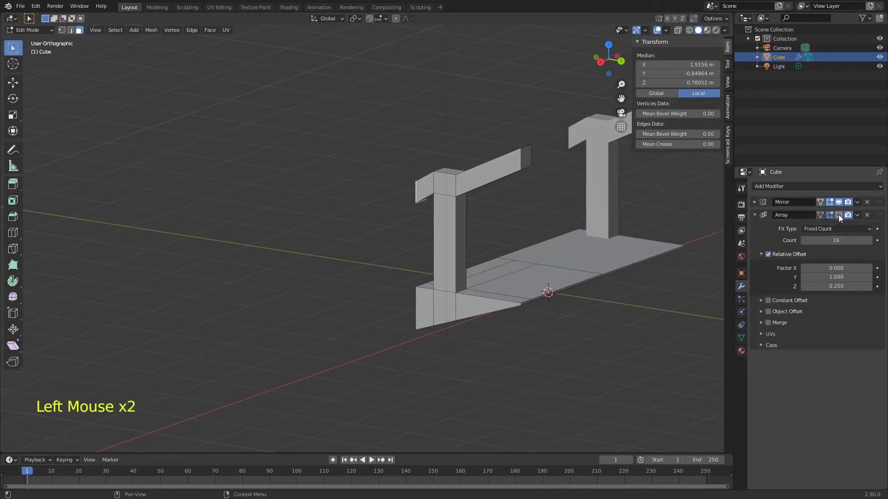
shift+click(528, 158)
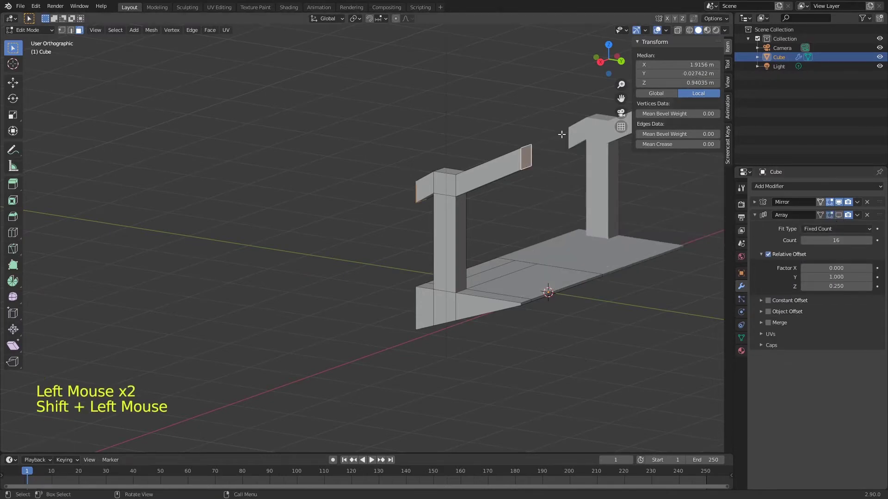
key(KP_3)
click(839, 215)
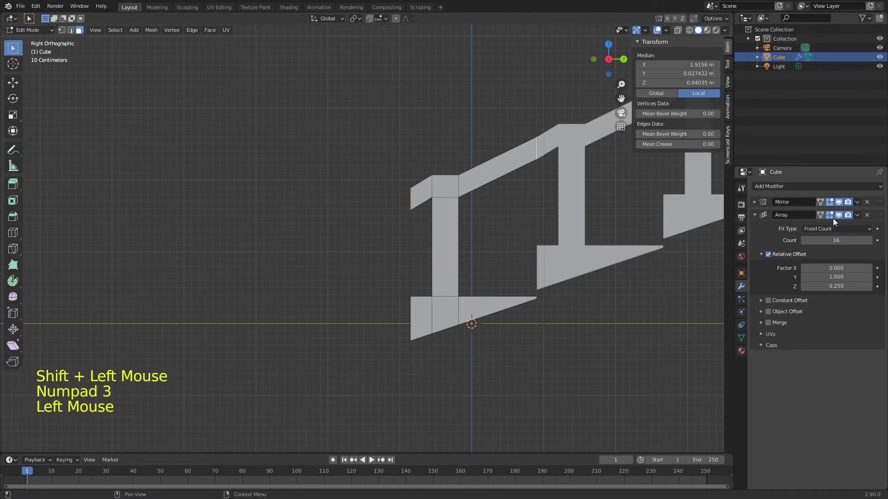
key(g)
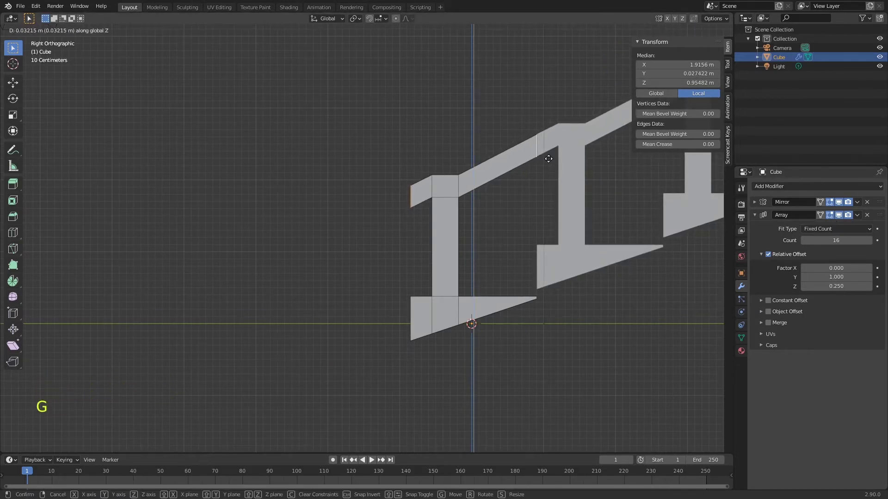
key(shift)
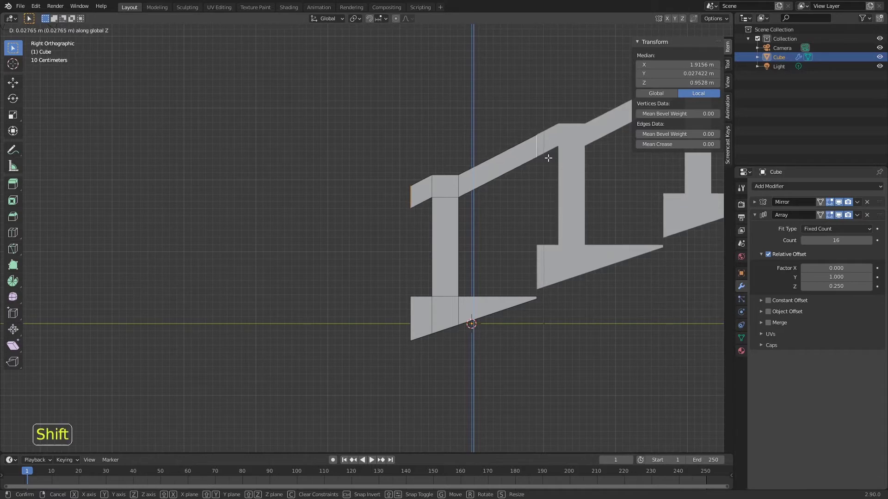
click(547, 158)
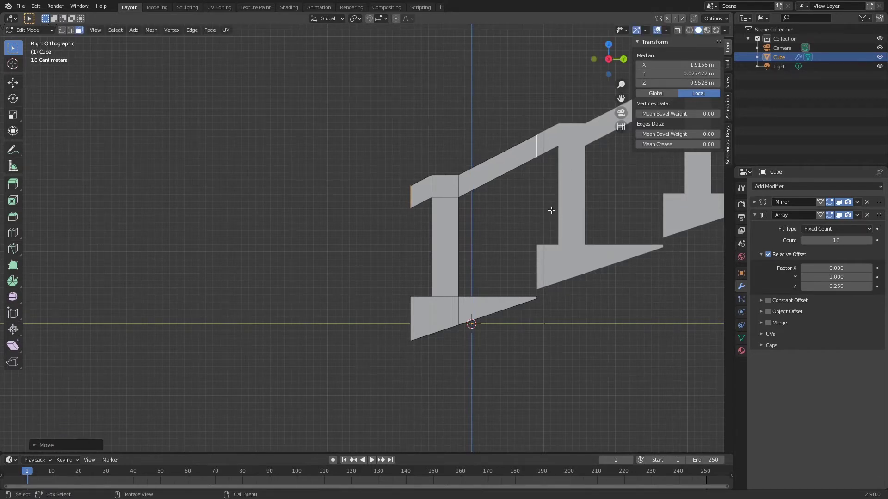
middle_drag(507, 257, 492, 245)
key(KP_3)
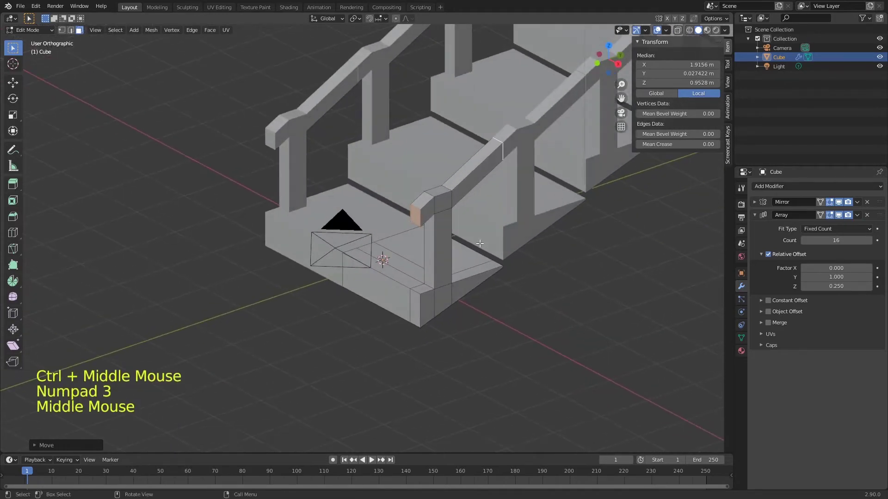
click(395, 276)
shift+click(419, 289)
shift+click(411, 270)
shift+click(451, 256)
shift+click(469, 271)
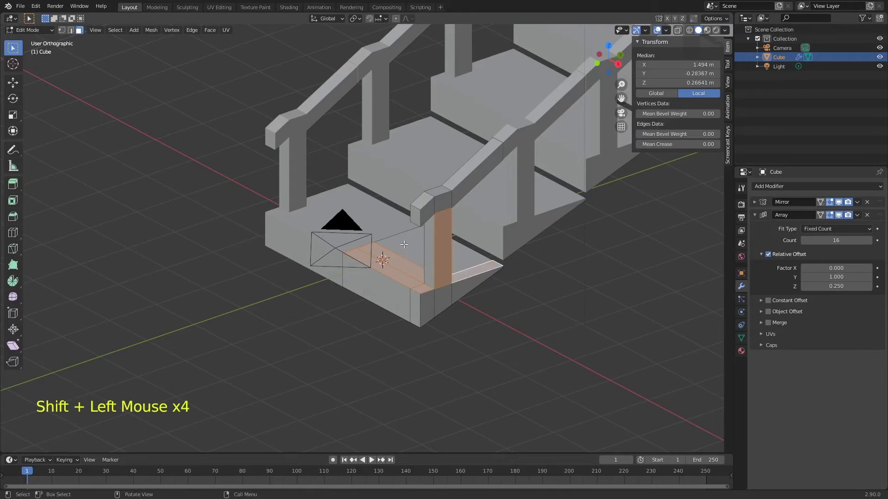
Select the top faces of the first step's tread, including the front strips and the side strip behind the post
click(419, 252)
shift+click(413, 269)
shift+click(408, 278)
shift+click(484, 273)
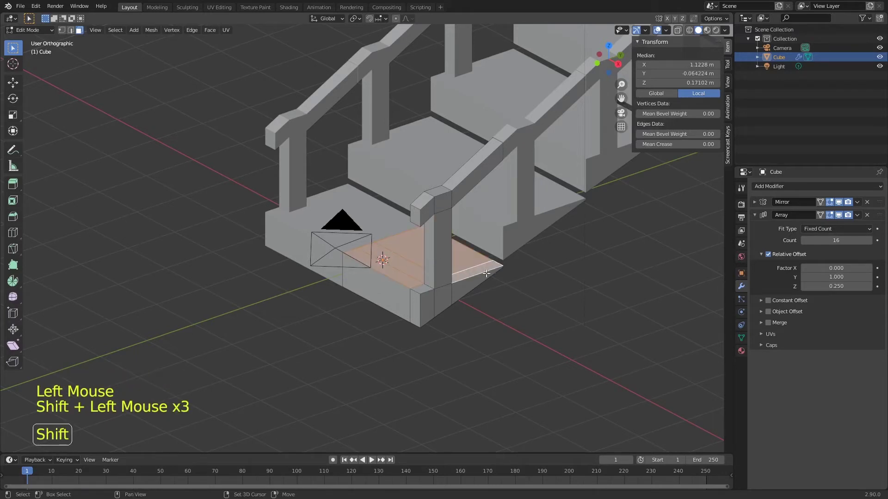
Try raising the selected tread faces about 0.08 m along Z in the right side view, and undo the move
key(KP_3)
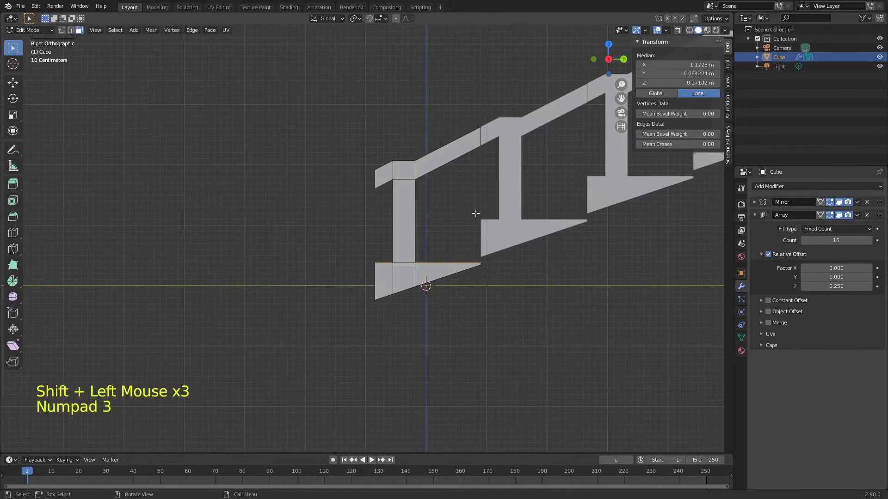
key(g)
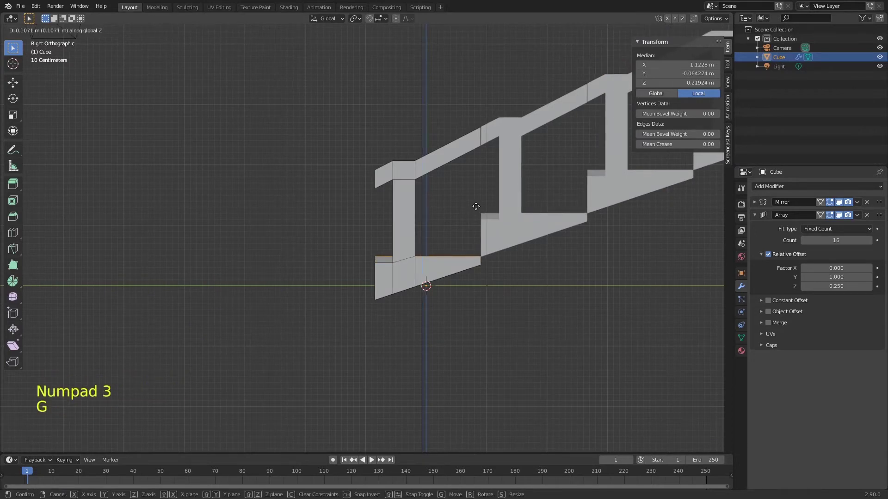
click(477, 208)
middle_drag(477, 208, 461, 293)
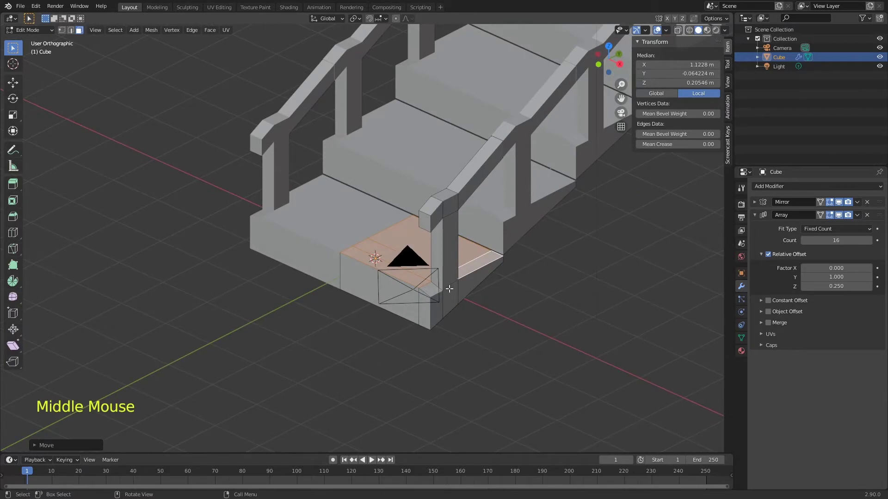
key(ctrl+z)
Add the outer front corner face to the tread selection and raise the faces about 0.1 m along Z in the right side view
shift+click(488, 281)
middle_drag(489, 283, 539, 259)
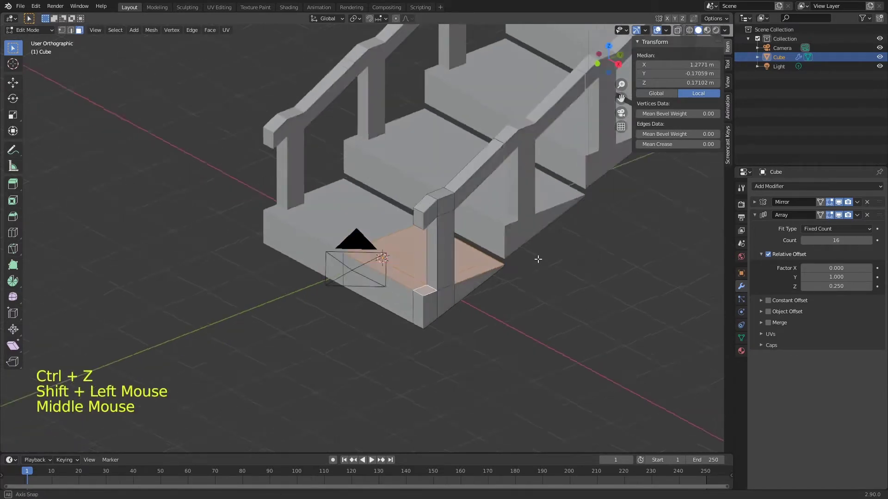
key(KP_3)
key(g)
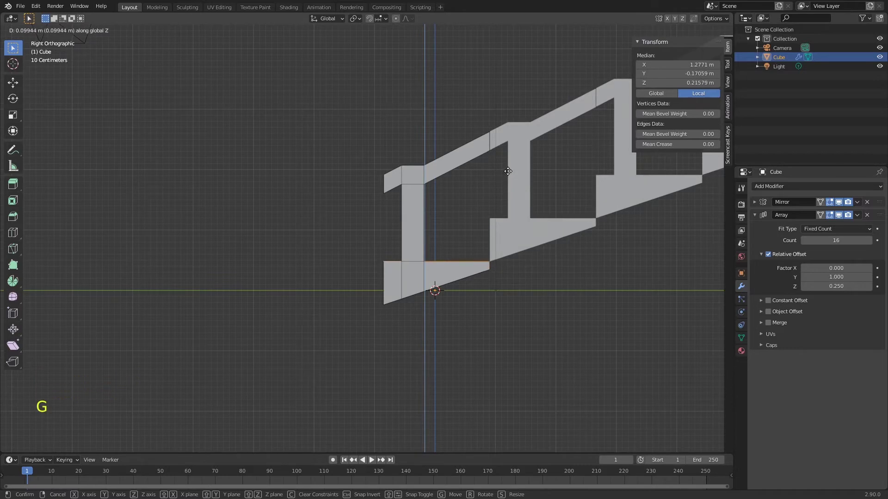
click(508, 171)
key(Tab)
Save the staircase file
middle_drag(500, 169, 549, 214)
key(ctrl+s)
key(ctrl+s)
key(ctrl+s)
key(ctrl+s)
key(ctrl+s)
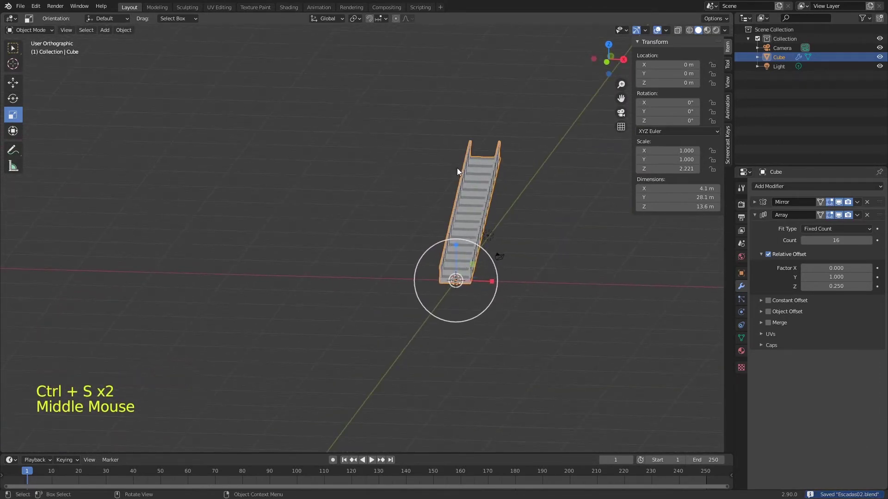
Move the staircase object into a new collection named Escada01
key(m)
click(450, 193)
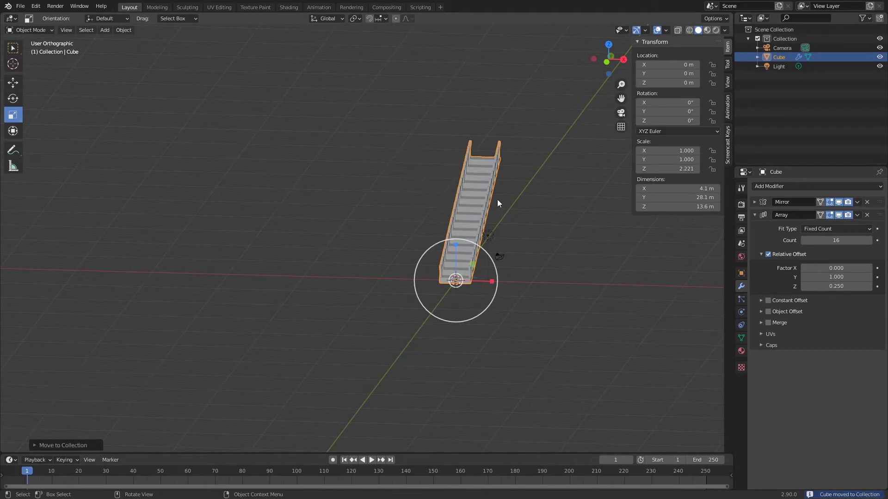
key(m)
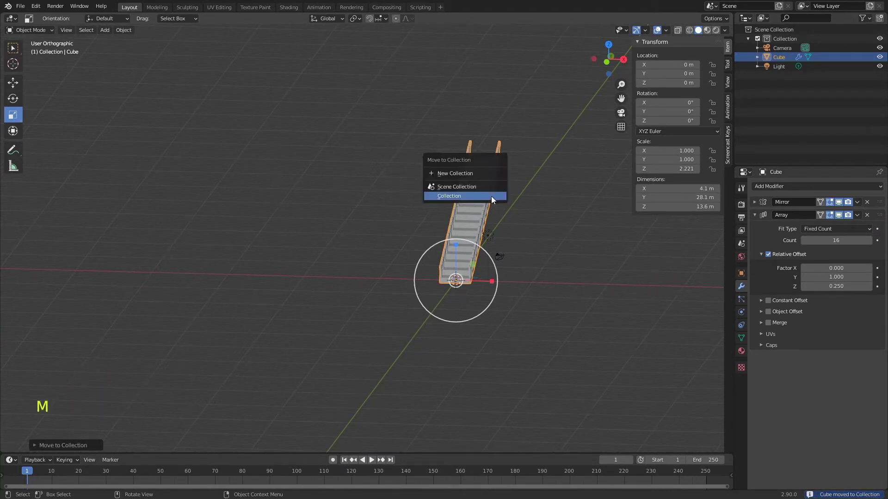
click(476, 174)
key(shift)
text(Escada01)
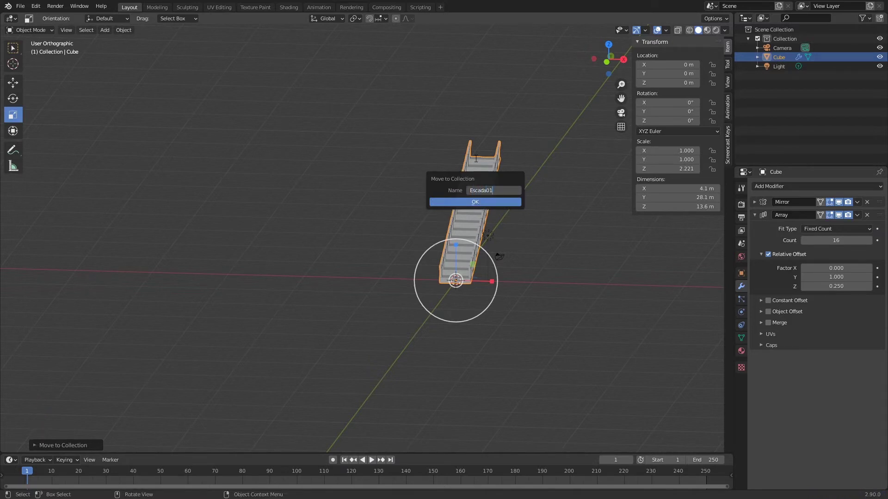
key(Return)
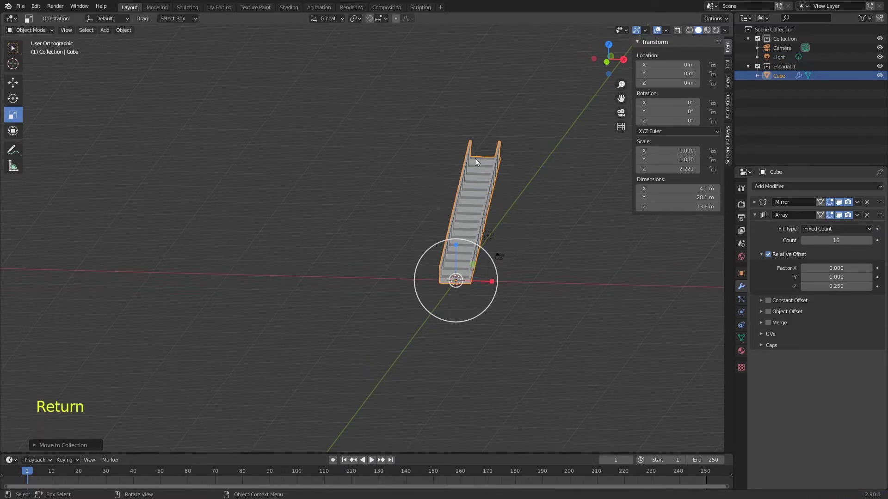
Exclude the Escada01 collection from the view layer and add a new cube mesh
click(758, 65)
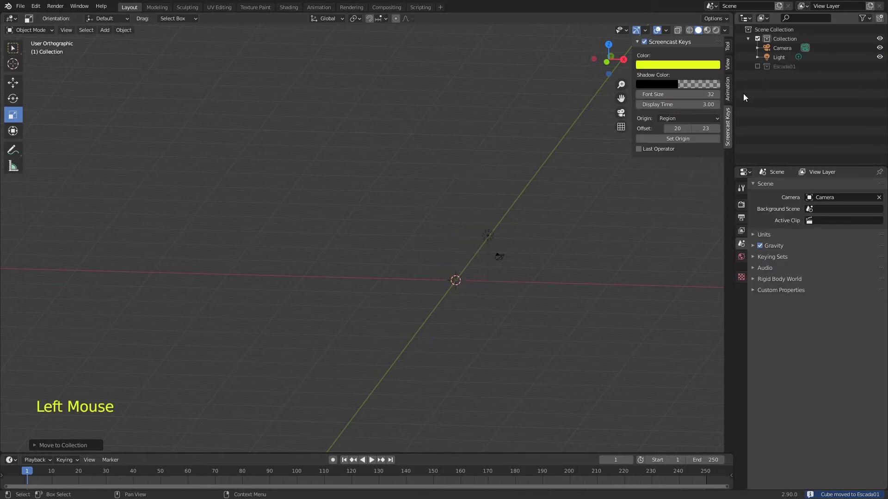
click(772, 88)
key(shift+a)
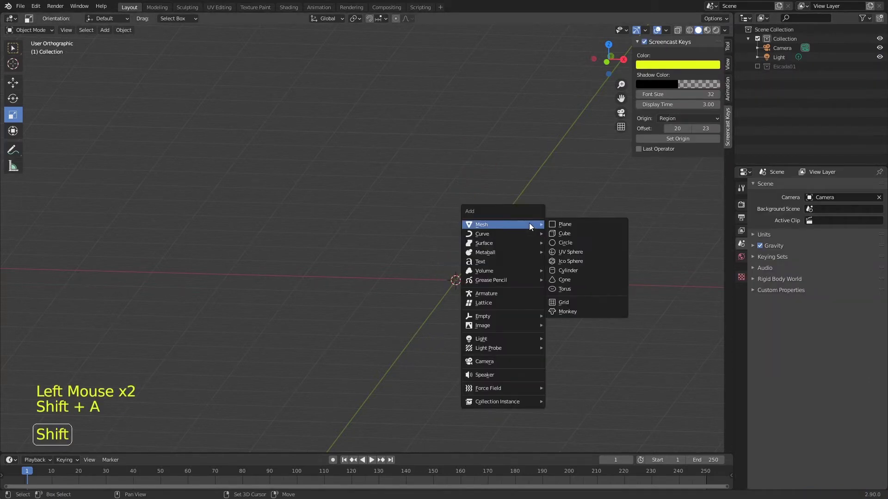
click(573, 233)
Scale the new cube into a flat slab of about 3.85 × 2.2 × 0.33 m and save the file
ctrl+middle_drag(541, 330, 515, 274)
drag(515, 274, 592, 316)
middle_drag(592, 317, 520, 282)
drag(517, 273, 516, 280)
middle_drag(517, 280, 538, 303)
mouse_move(544, 295)
mouse_down()
mouse_move(534, 300)
mouse_move(548, 294)
mouse_up()
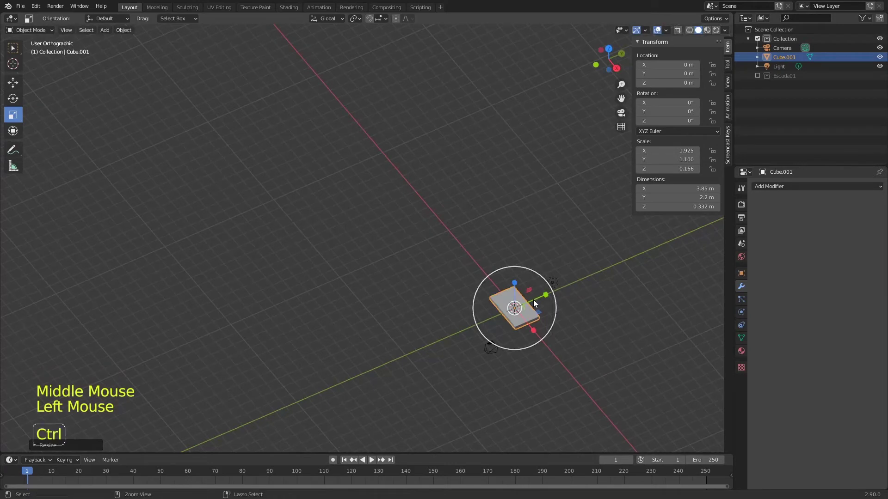
key(ctrl+s)
From the front view, add a sphere empty at the slab's centre and save the file
middle_drag(535, 296, 562, 254)
key(KP_1)
shift+middle_drag(443, 168, 462, 204)
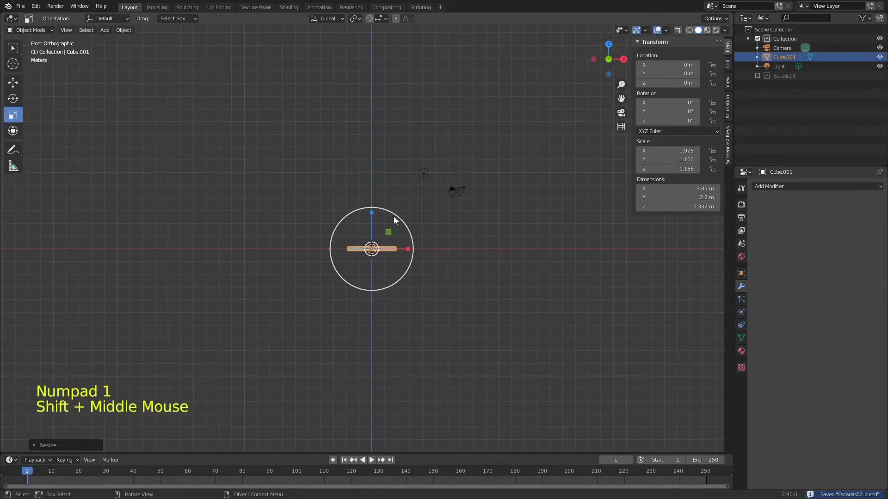
key(ctrl+s)
ctrl+middle_drag(420, 226, 445, 278)
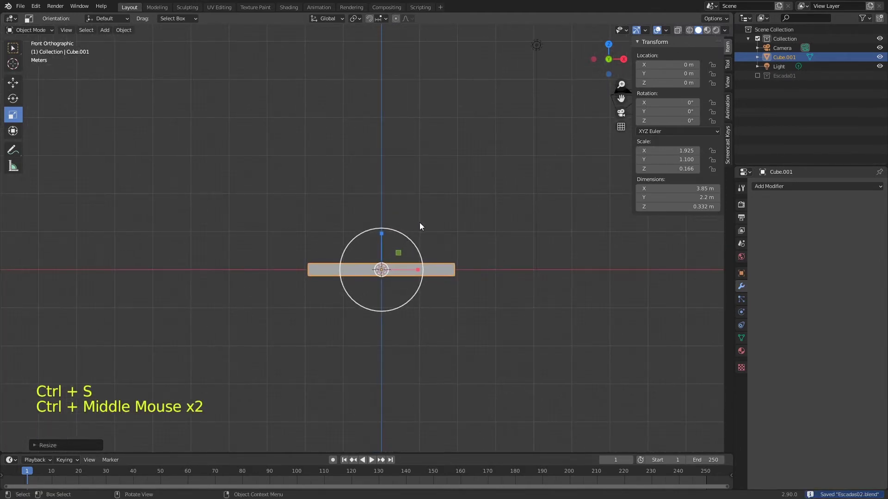
key(shift+a)
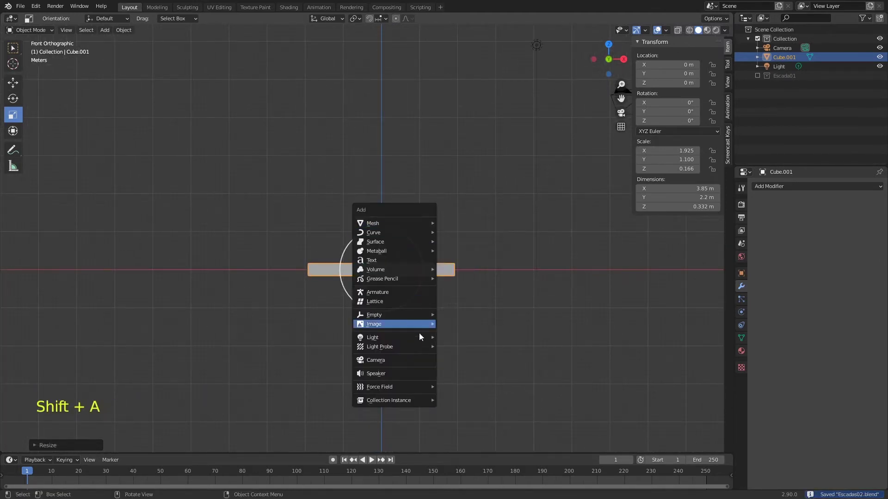
mouse_move(419, 315)
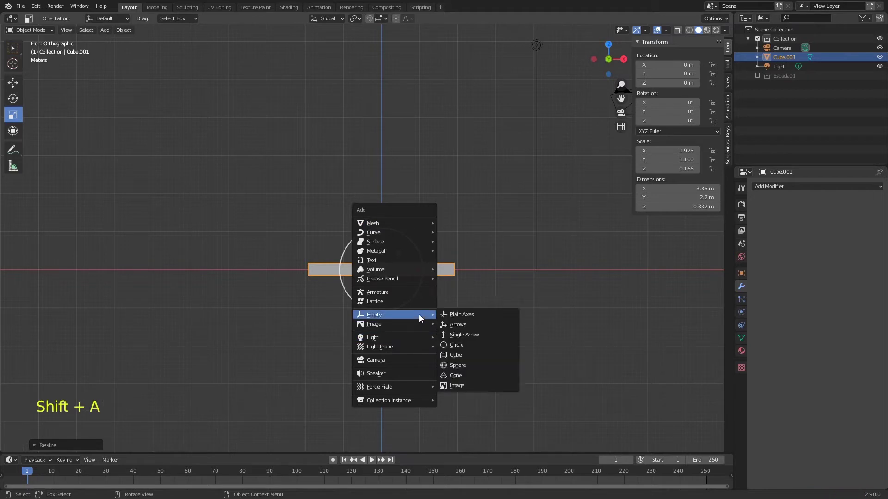
click(470, 365)
mouse_move(425, 229)
middle_down()
mouse_move(428, 263)
mouse_move(462, 230)
mouse_move(439, 234)
middle_up()
ctrl+middle_drag(398, 209, 486, 296)
key(ctrl+s)
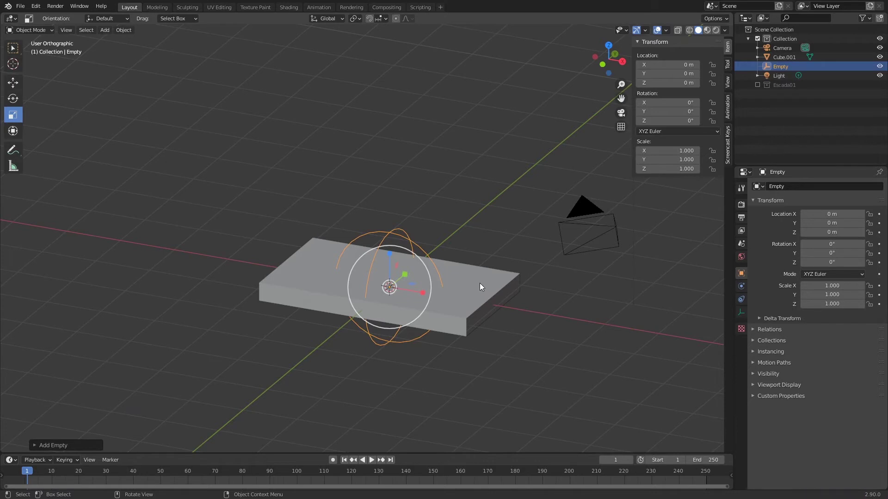
Select the slab and add an Array modifier to it
click(490, 289)
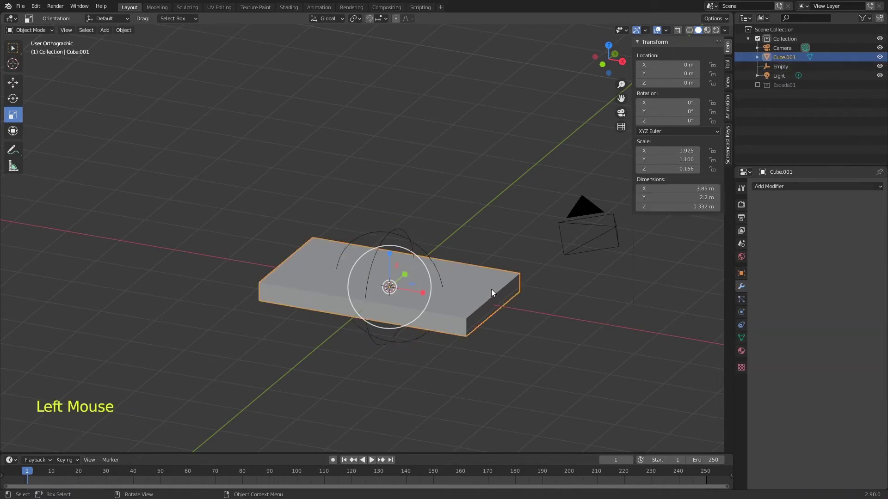
key(ctrl+s)
middle_drag(478, 275, 407, 251)
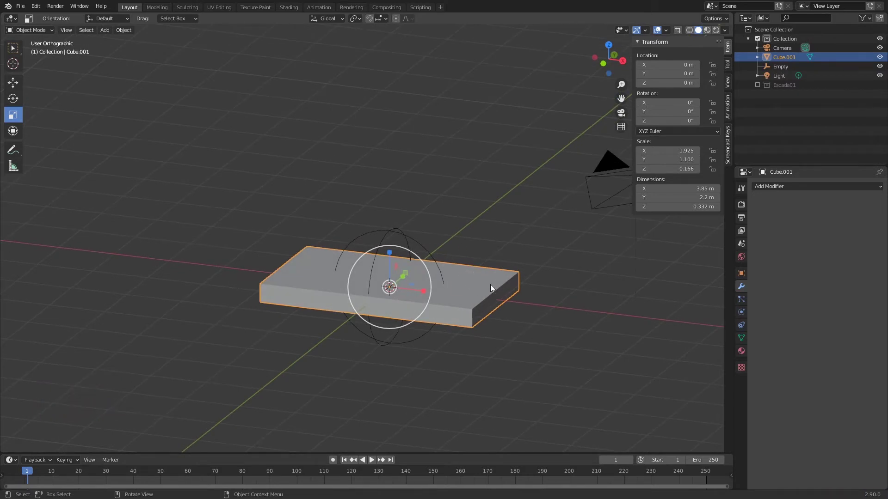
click(763, 187)
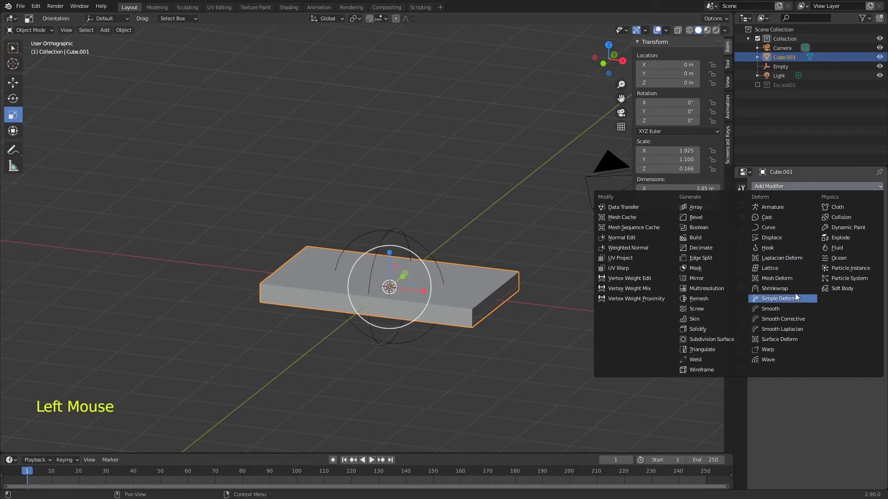
click(695, 207)
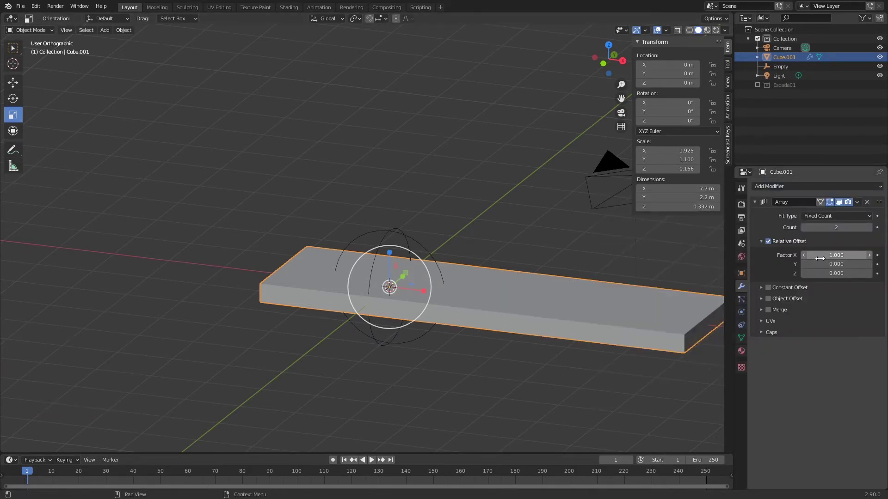
Disable the array's Relative Offset and enable Object Offset with the sphere empty as the offset object
click(767, 241)
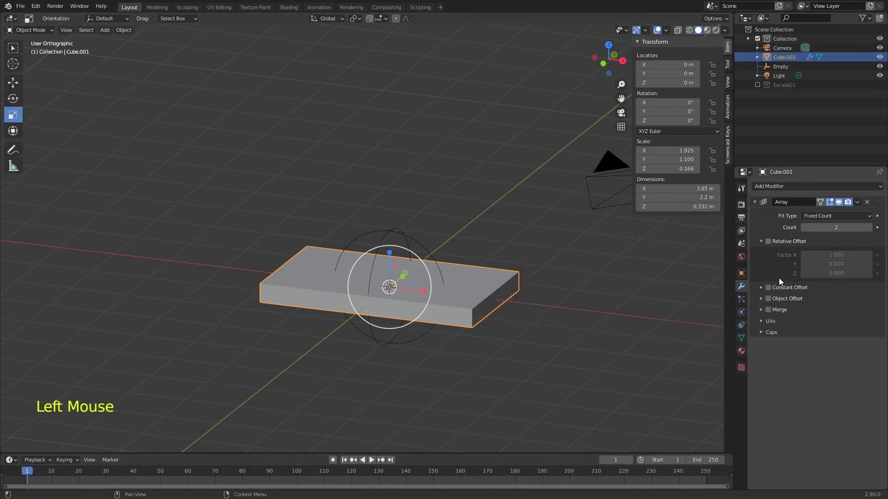
click(762, 298)
click(768, 299)
click(869, 312)
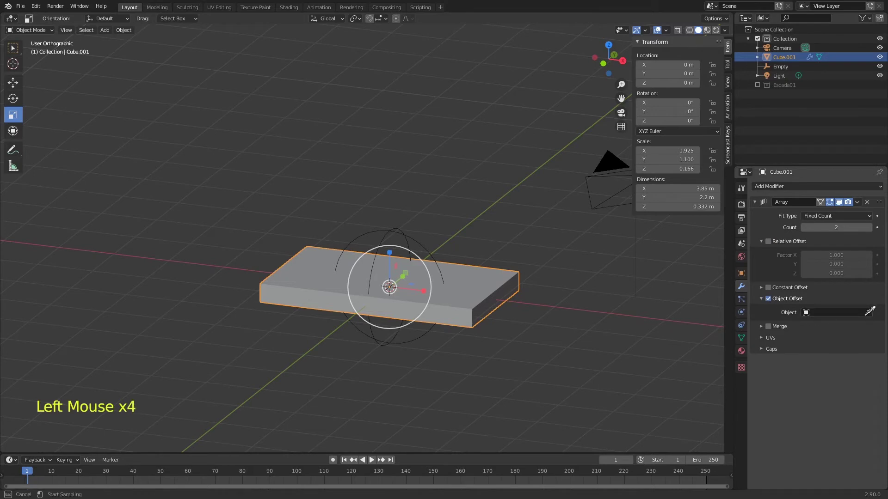
click(404, 231)
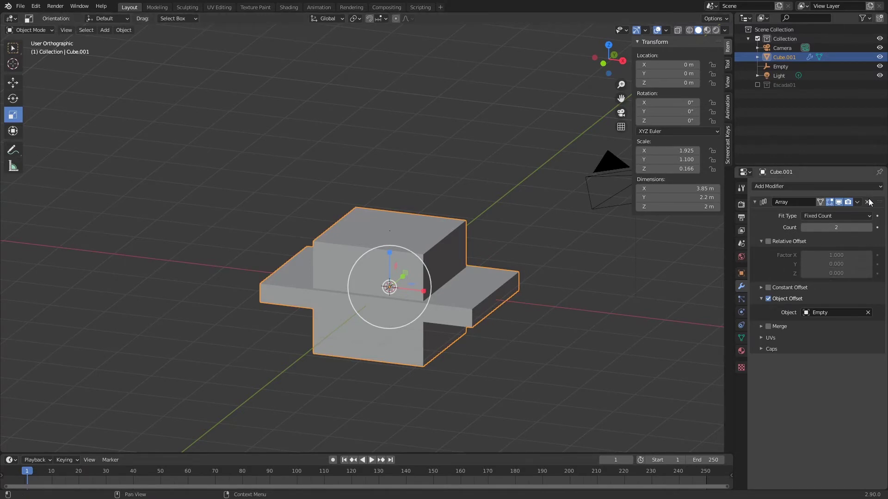
Set the slab's array count to 3 and save the file
click(870, 227)
ctrl+middle_drag(530, 219, 417, 197)
key(ctrl+s)
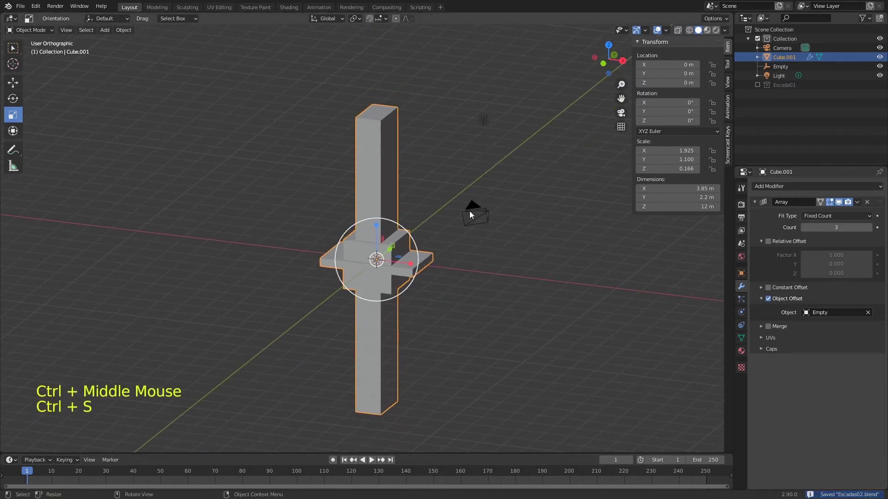
Apply the slab's rotation and scale, then save the file
click(427, 259)
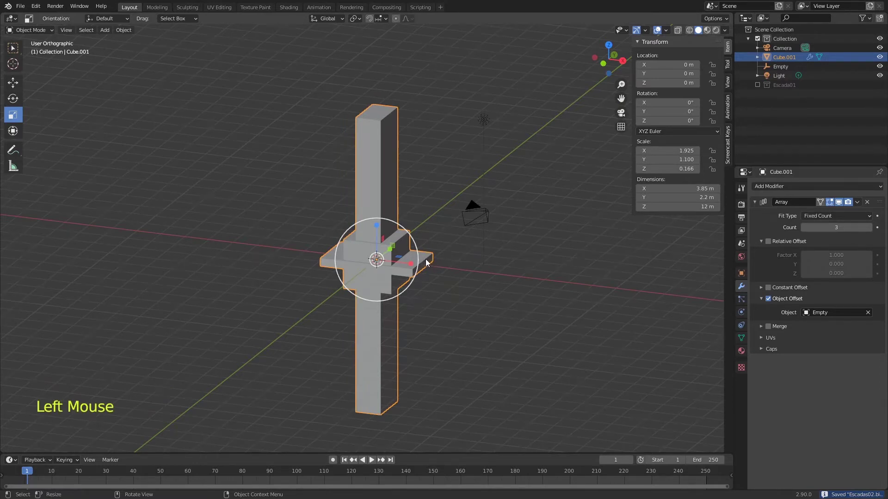
key(ctrl+a)
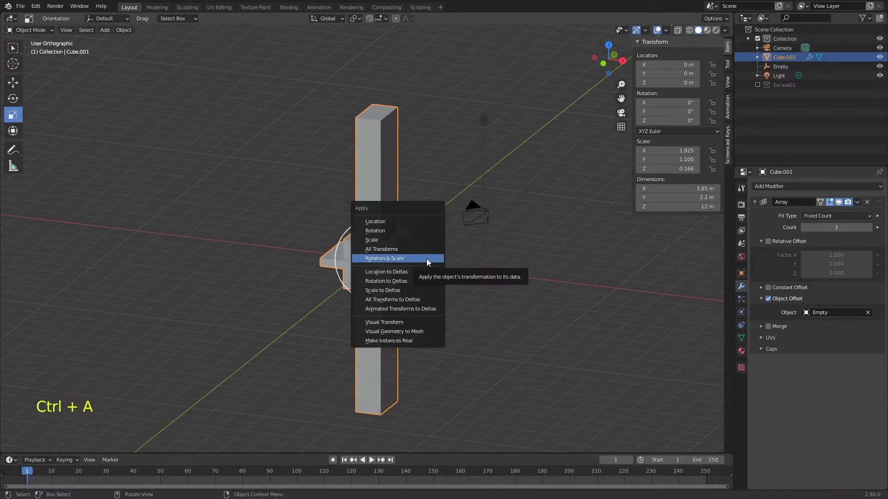
click(426, 259)
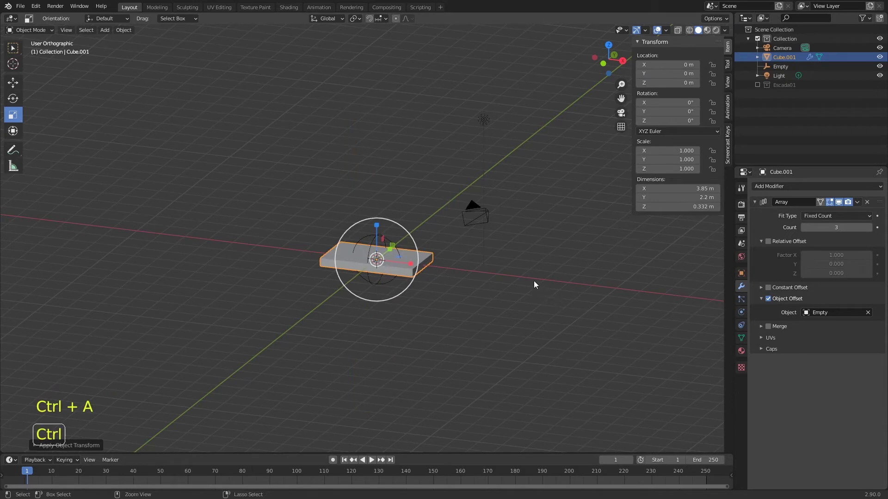
key(ctrl+s)
Move the sphere empty to about Y 2.208 m and Z 0.926 m to space the slab copies as steps, and save
click(374, 240)
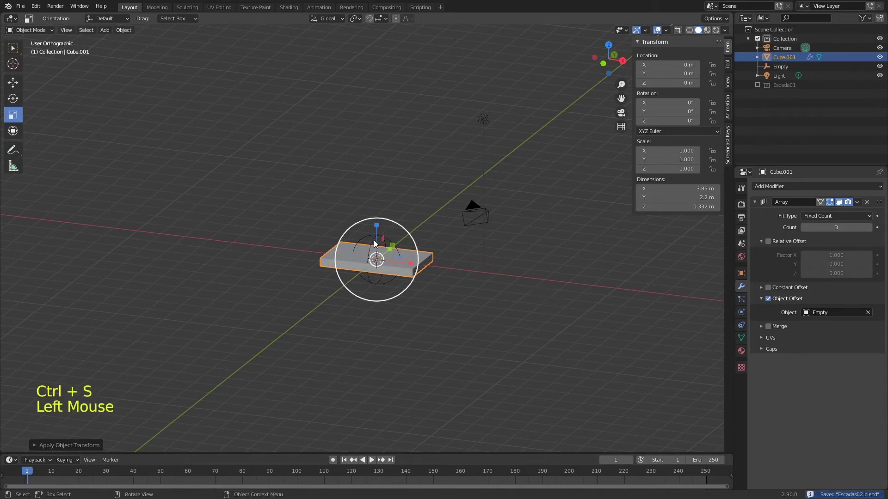
click(13, 83)
ctrl+middle_drag(460, 225, 409, 269)
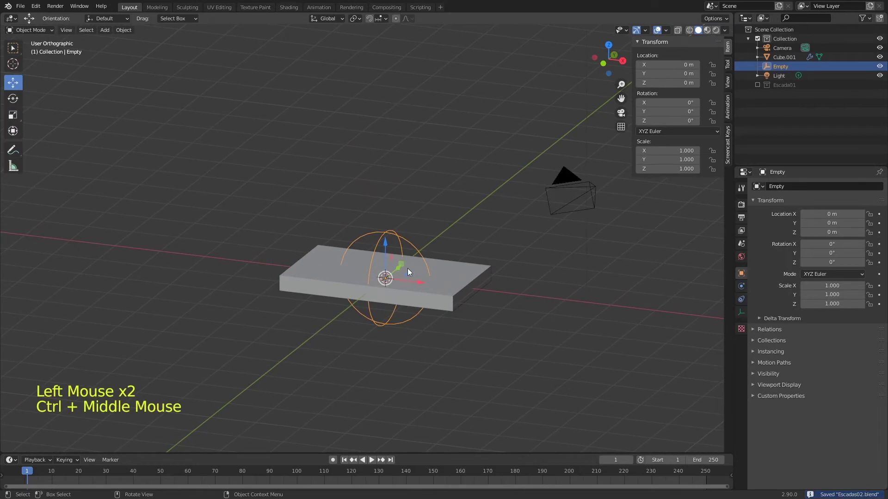
drag(399, 266, 424, 165)
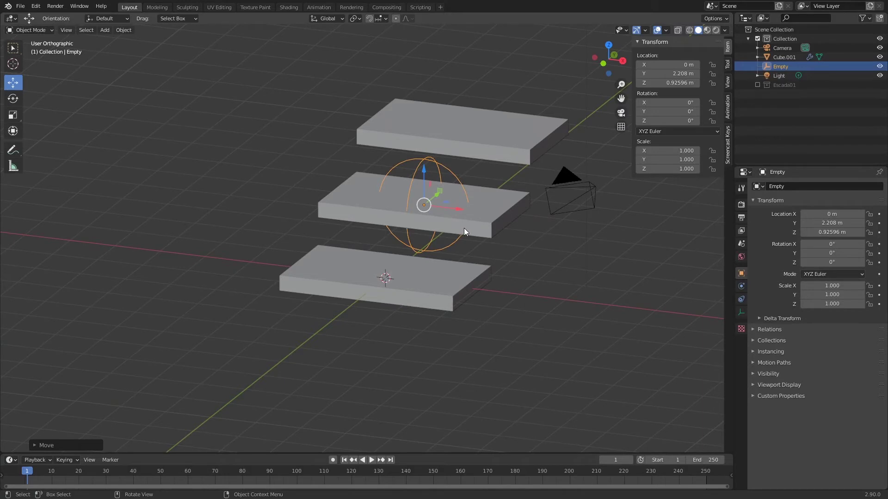
ctrl+middle_drag(553, 234, 520, 264)
key(ctrl+s)
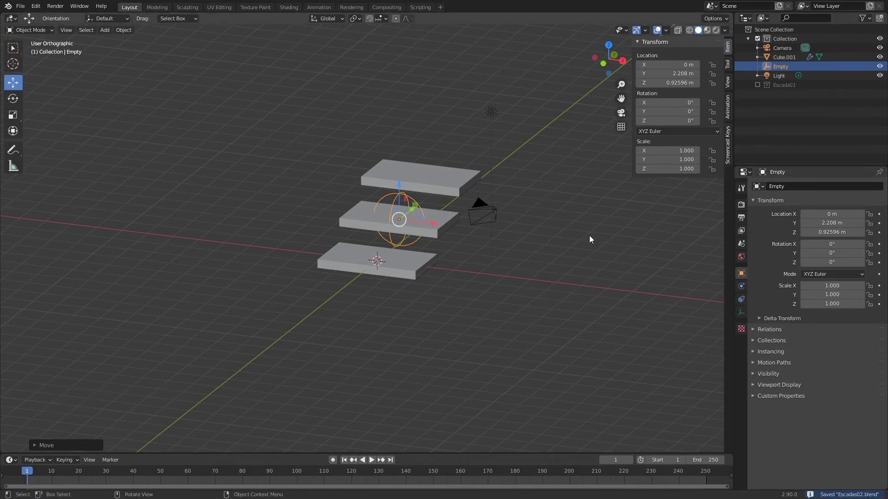
Set the slab's array count to 10 and save the file
click(462, 177)
click(741, 287)
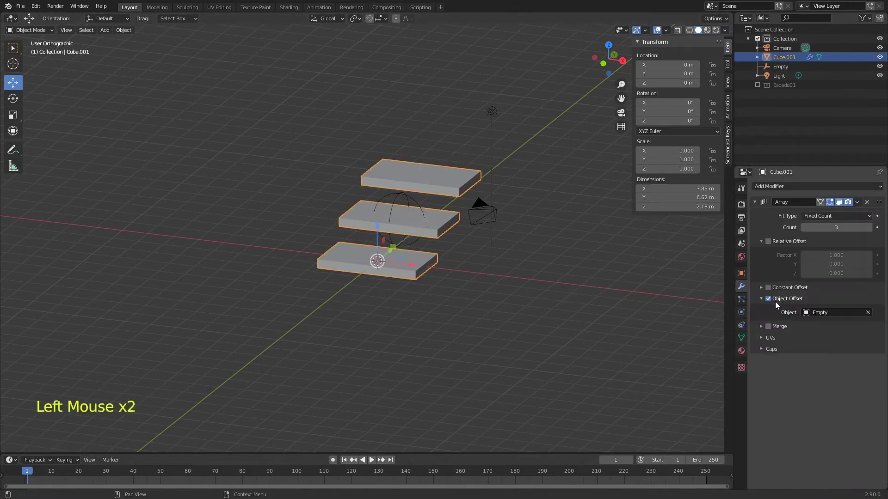
drag(837, 228, 849, 229)
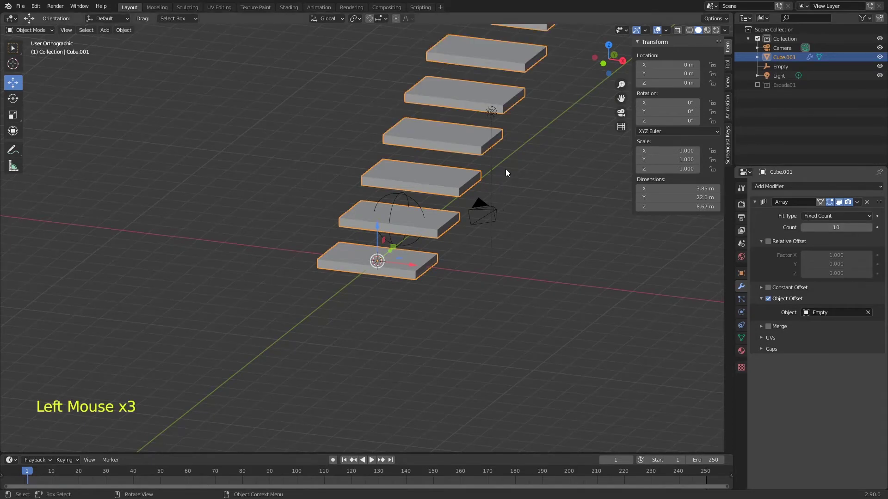
ctrl+middle_drag(506, 168, 504, 239)
key(ctrl+s)
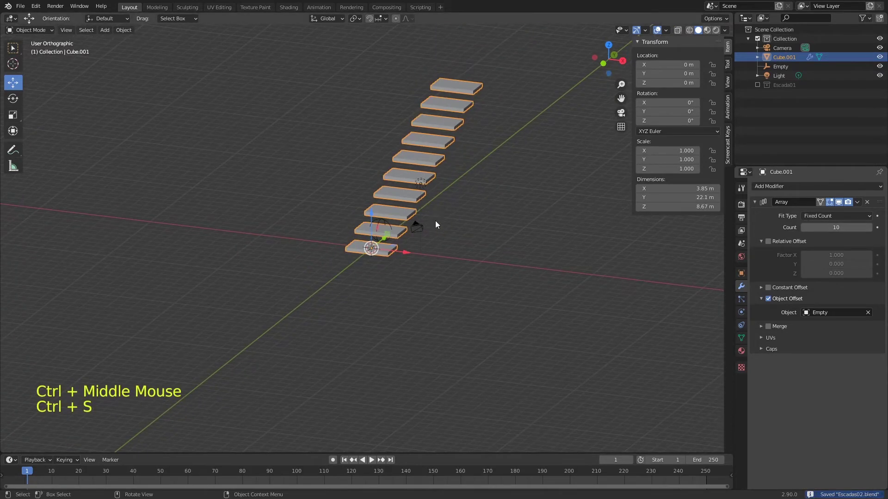
shift+middle_drag(459, 249, 463, 263)
key(ctrl+s)
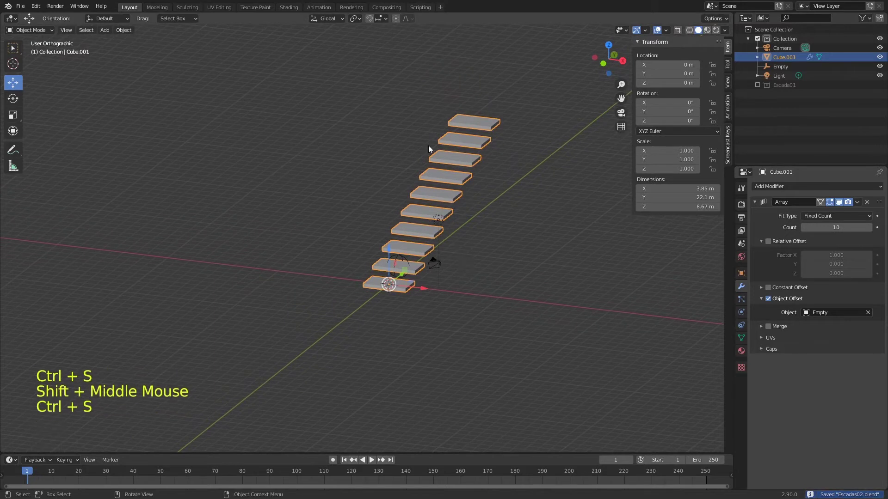
Rotate the sphere empty to about 29.9° around Z and raise it to about Z 1.125 m to curve the steps into a spiral
click(397, 262)
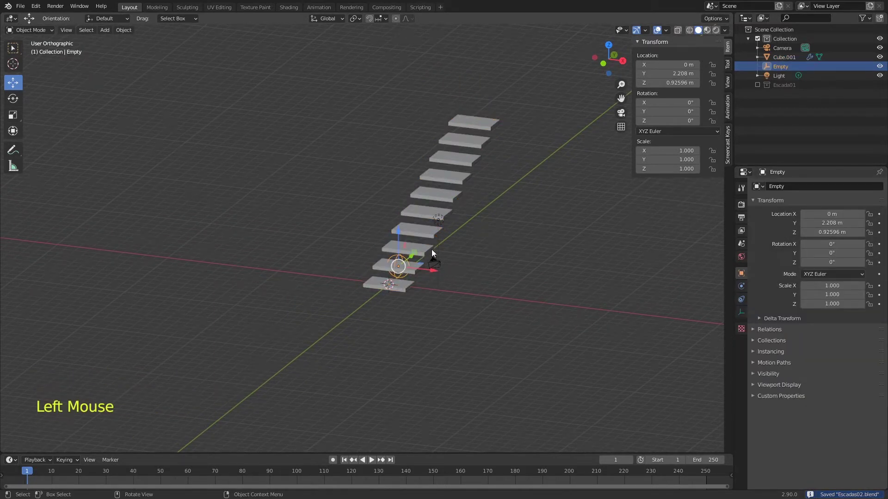
key(KP_7)
key(r)
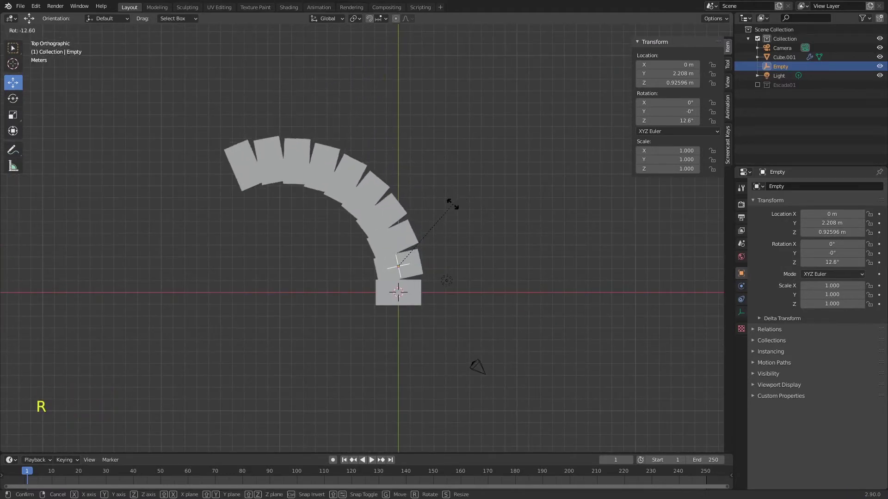
click(419, 206)
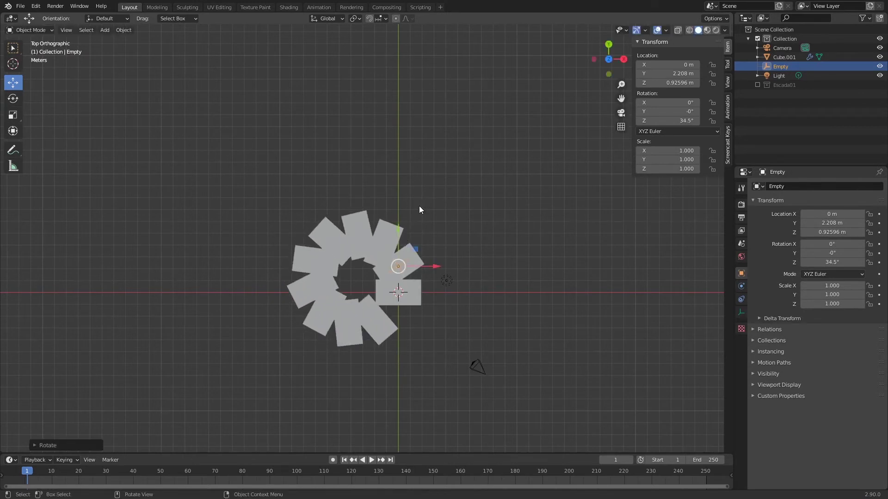
key(r)
click(419, 199)
middle_drag(452, 233, 397, 261)
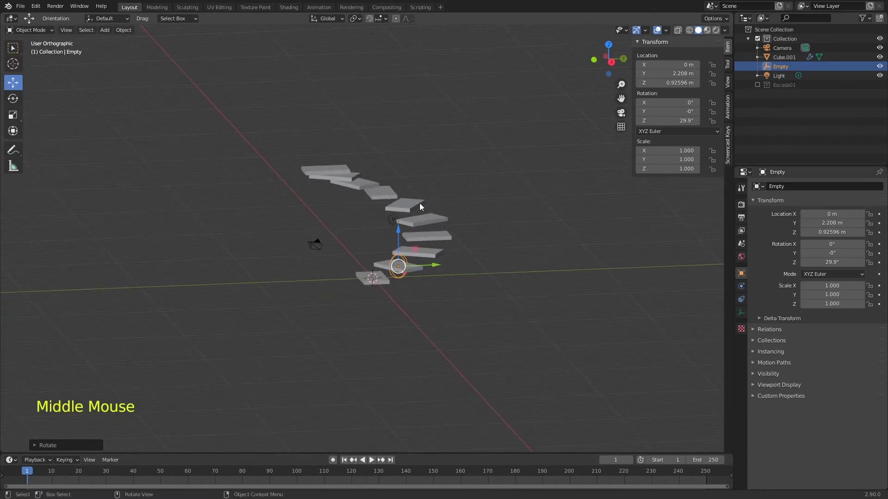
drag(398, 229, 398, 211)
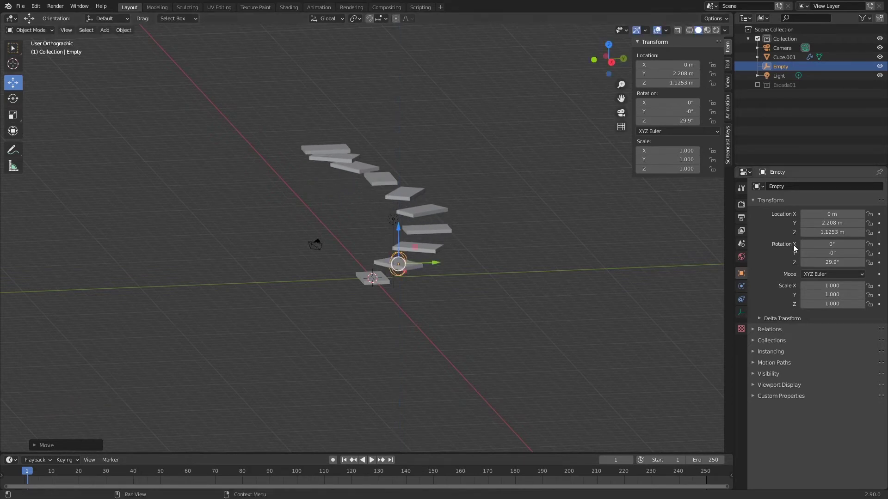
Set the slab's array count to 81
click(439, 178)
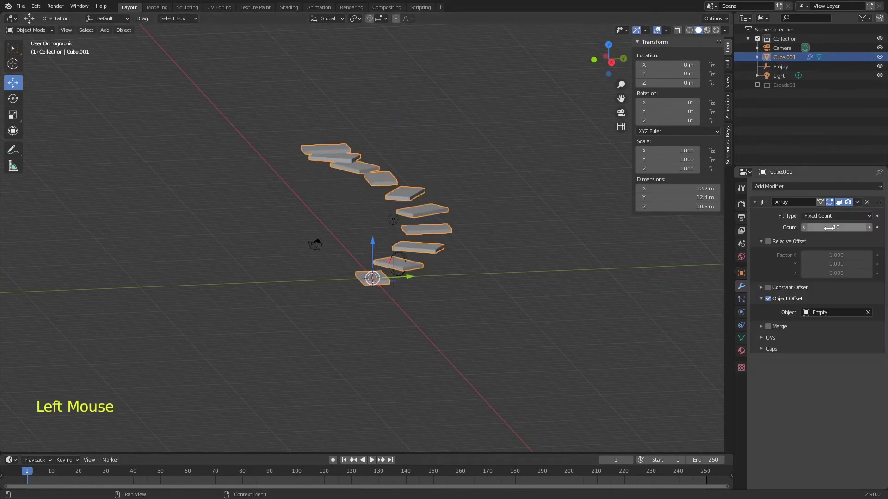
drag(828, 228, 841, 226)
ctrl+middle_drag(501, 231, 445, 202)
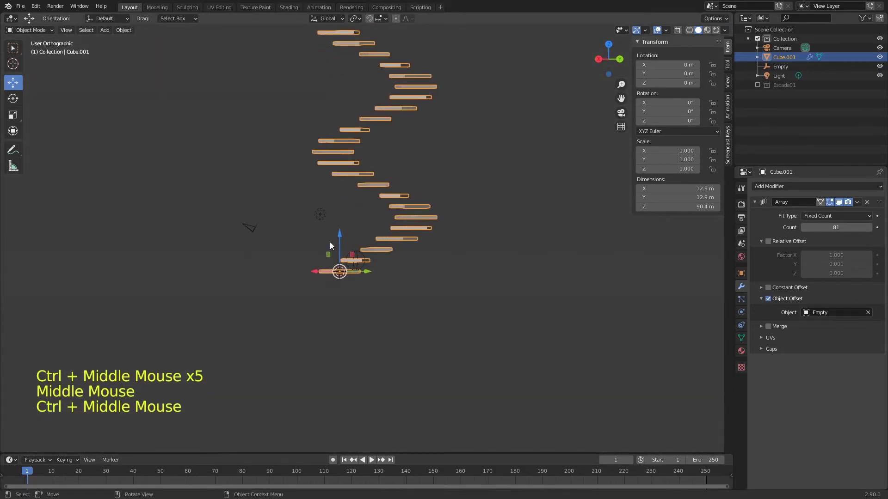
click(340, 230)
drag(340, 229, 342, 230)
key(ctrl+z)
Lower the empty to about Z 0.477 m to reduce the height between the spiral steps
click(382, 253)
click(369, 261)
drag(355, 227, 354, 232)
ctrl+middle_drag(407, 278, 430, 198)
key(g)
key(z)
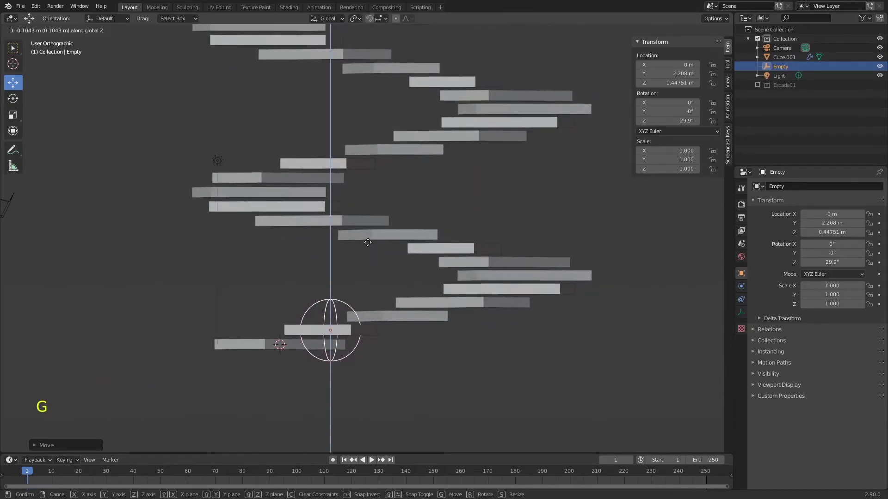
click(368, 246)
middle_drag(388, 252, 442, 250)
Move the empty to about X 0.432 m and Y 1.225 m to tighten the spiral, and save the file
key(KP_7)
mouse_move(369, 330)
mouse_down()
mouse_move(354, 330)
mouse_move(424, 340)
mouse_move(363, 342)
mouse_move(388, 346)
mouse_move(373, 340)
mouse_up()
drag(345, 294, 349, 328)
middle_drag(348, 328, 423, 356)
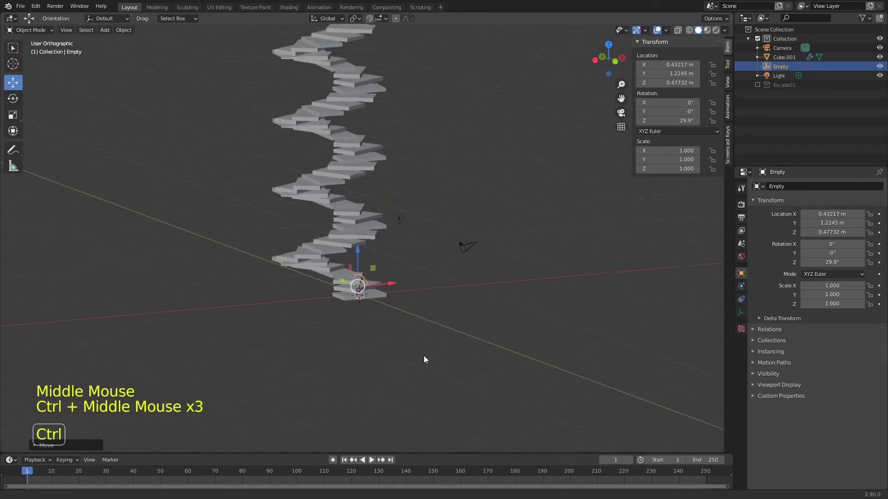
key(ctrl+s)
Move the empty to about X -0.515 m, Y 1.811 m and Z 0.839 m to space out the spiral steps, and save
middle_drag(418, 272, 333, 292)
ctrl+middle_drag(399, 304, 404, 276)
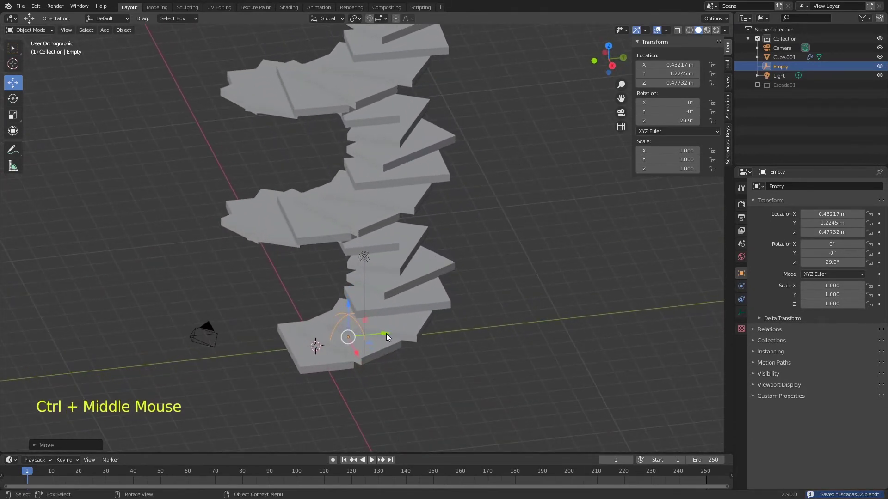
drag(385, 334, 371, 348)
middle_drag(380, 296, 466, 282)
drag(362, 295, 382, 262)
key(ctrl+s)
ctrl+middle_drag(382, 262, 398, 281)
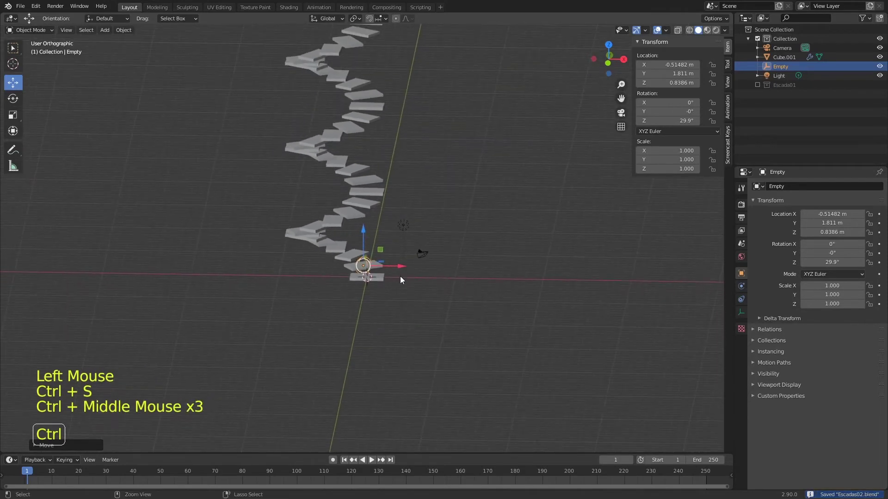
Move the spiral staircase and its empty into a new collection named Escada2, excluded from the view layer, and save the file
shift+middle_drag(417, 188, 410, 247)
shift+click(436, 371)
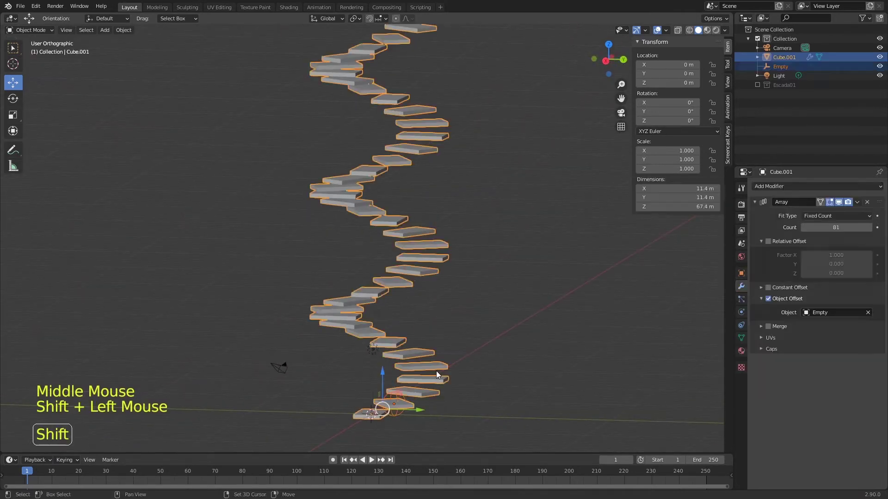
key(m)
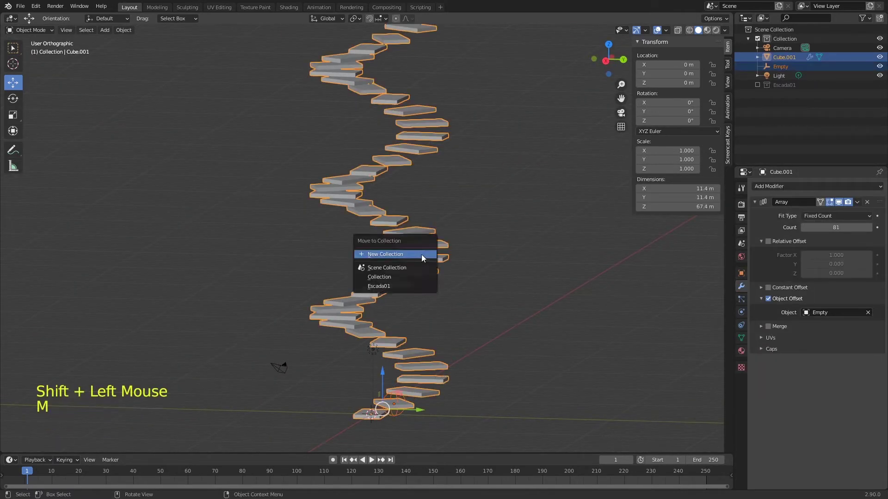
click(418, 254)
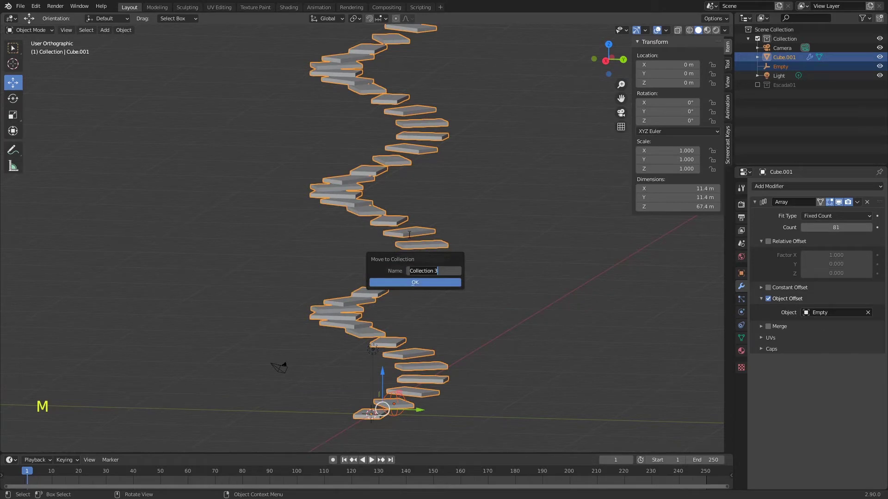
text(Escada2)
key(Return)
key(ctrl+s)
Save the file and add a mesh cube at the scene origin
key(shift+a)
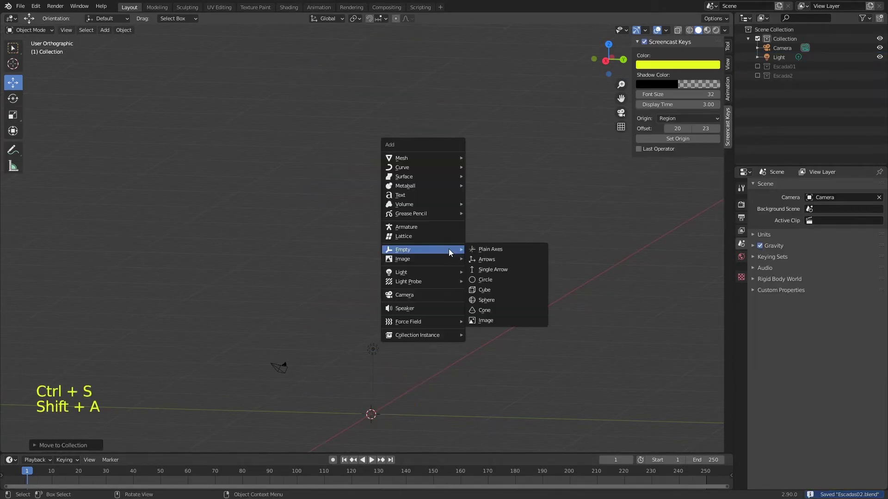
shift+middle_drag(428, 319, 507, 230)
shift+middle_drag(493, 270, 382, 214)
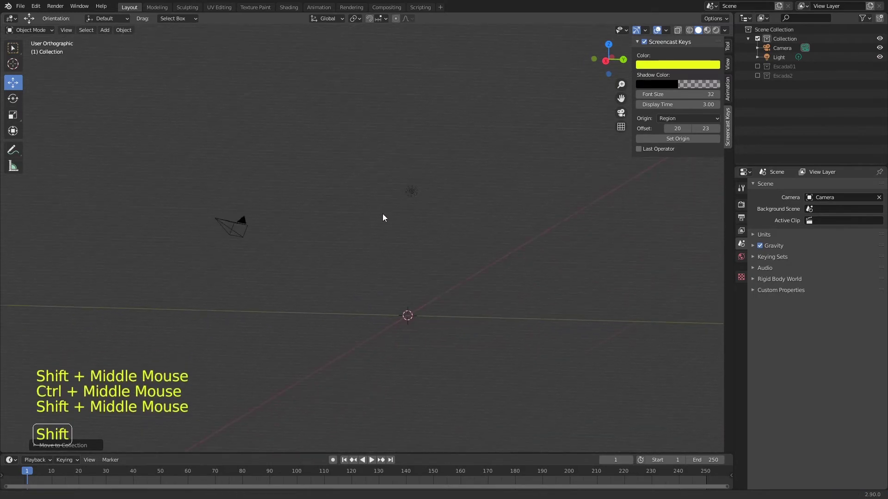
key(ctrl+s)
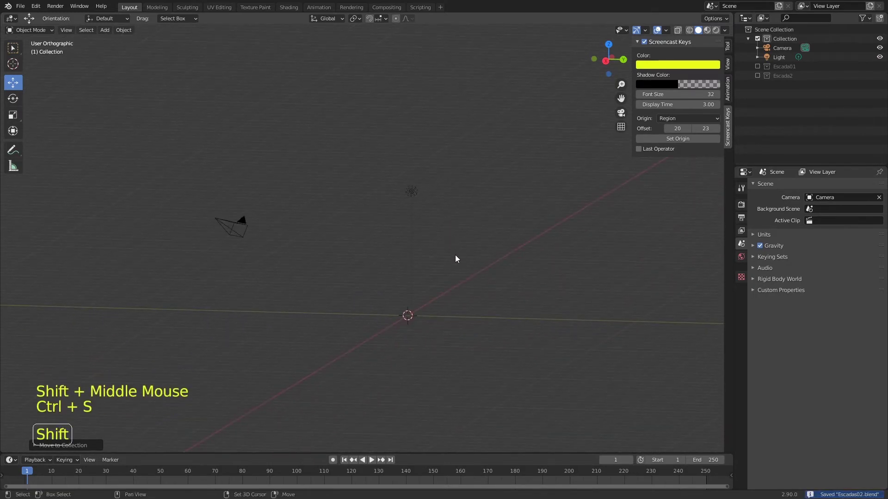
key(shift+a)
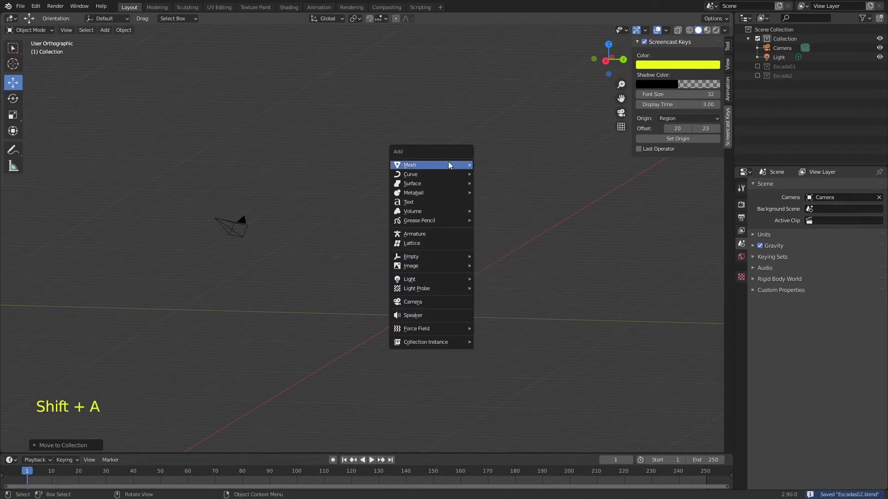
mouse_move(457, 165)
click(496, 175)
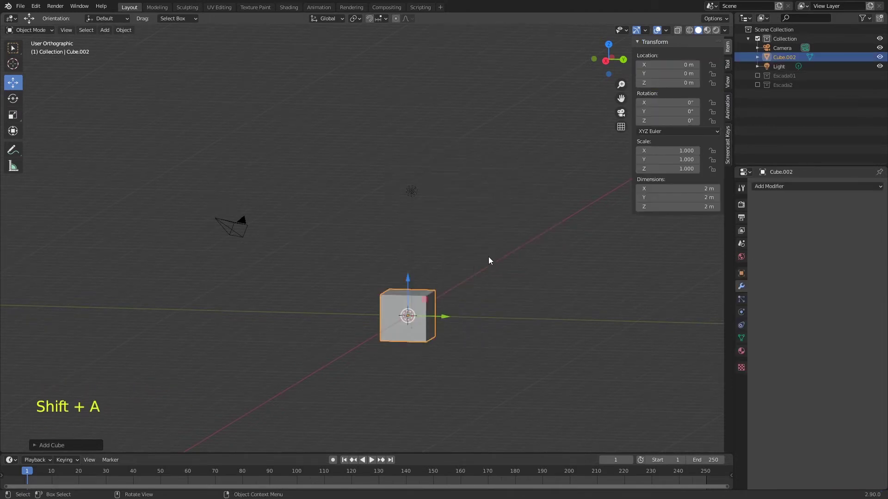
Add a Mirror modifier to the new cube
middle_drag(482, 225, 435, 239)
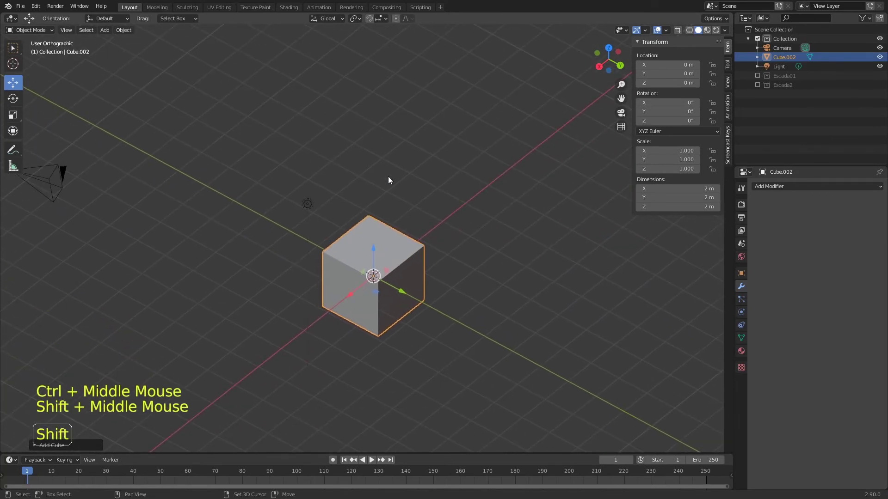
key(Tab)
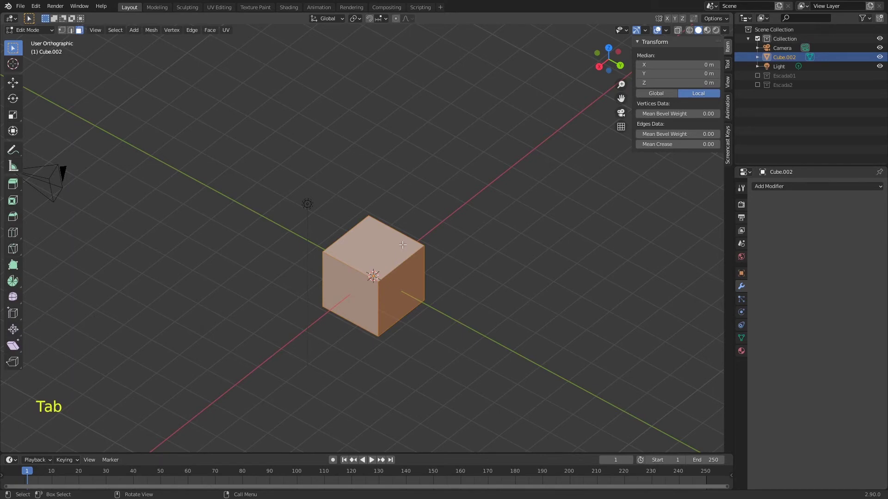
key(Tab)
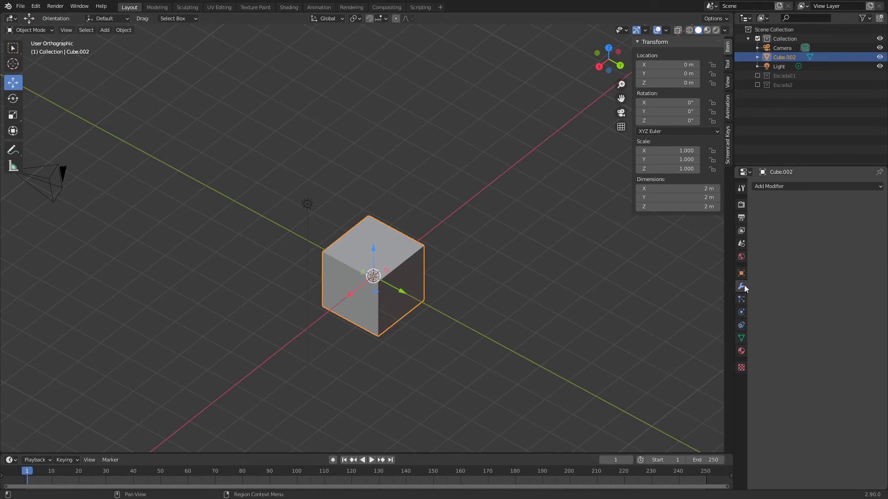
click(796, 186)
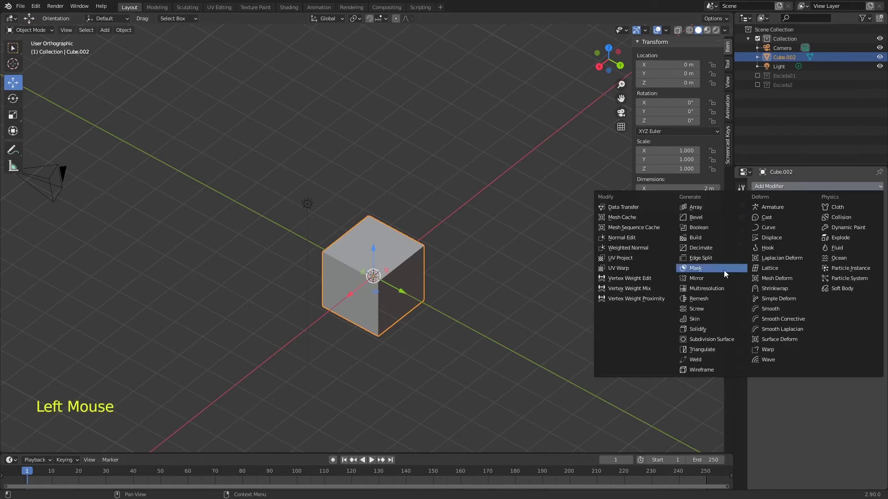
click(711, 279)
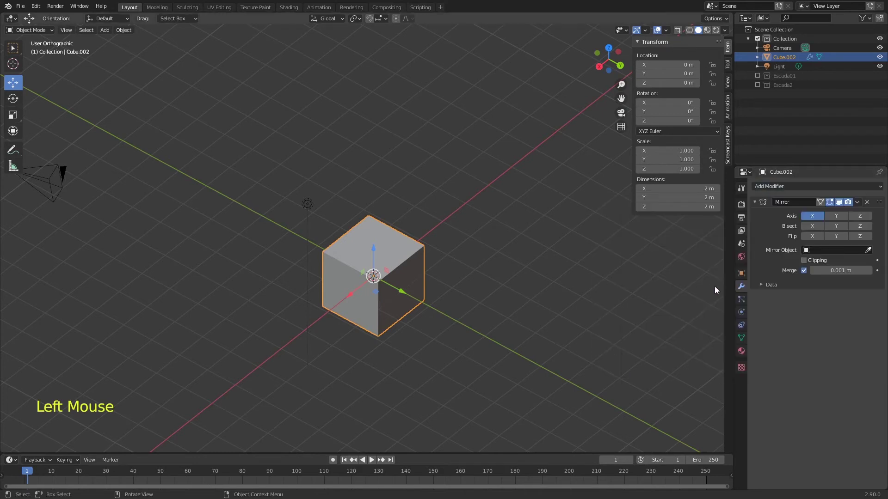
Enable Clipping on the Mirror modifier and move the whole cube mesh along X to about -1.21 m in Edit Mode
key(Tab)
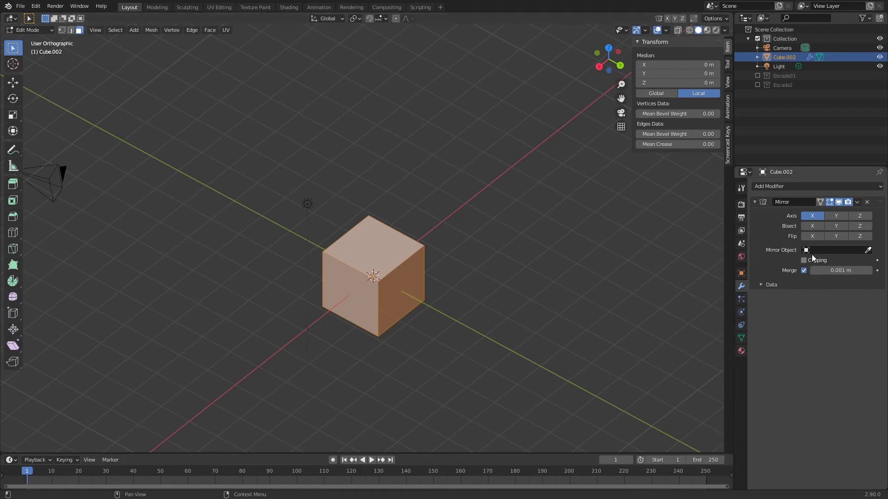
click(812, 273)
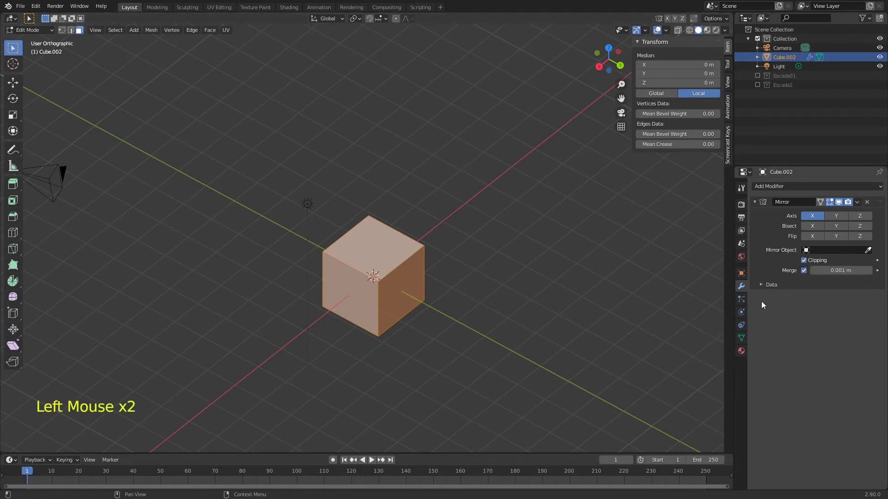
key(g)
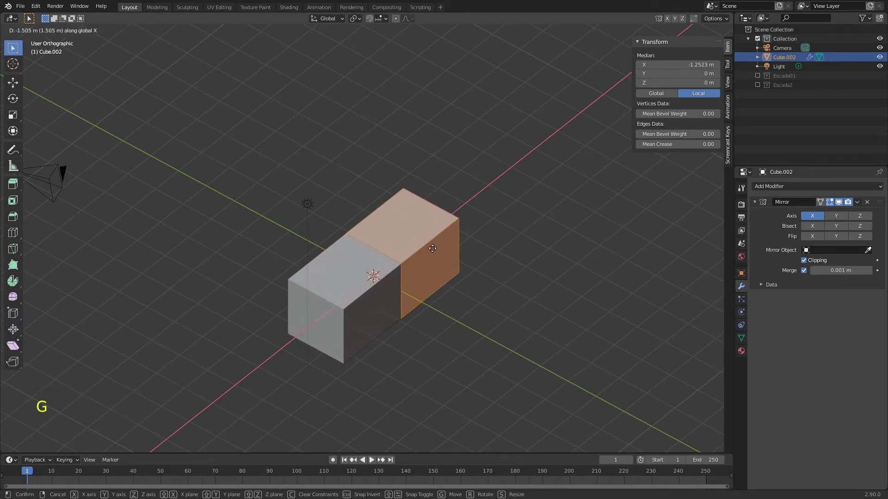
click(431, 247)
middle_drag(437, 255, 495, 216)
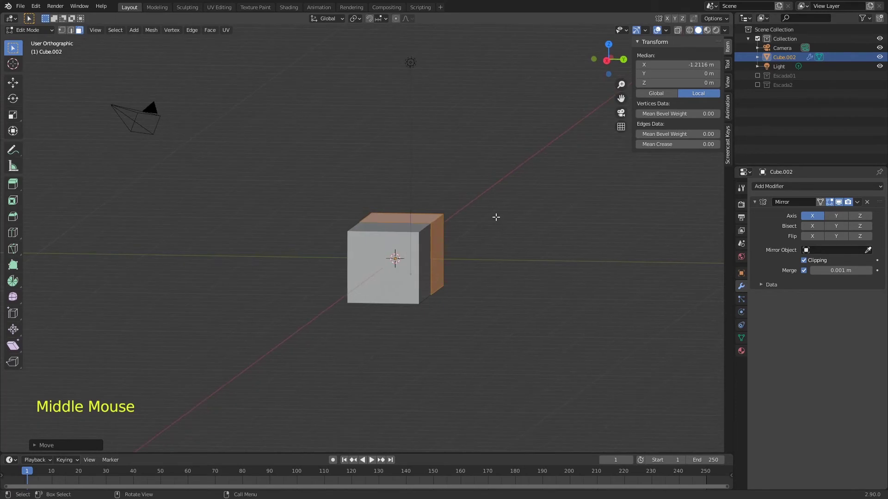
Try to move the cube mesh along X through the mirror plane with Clipping on
key(KP_1)
middle_drag(560, 157, 492, 212)
key(g)
key(x)
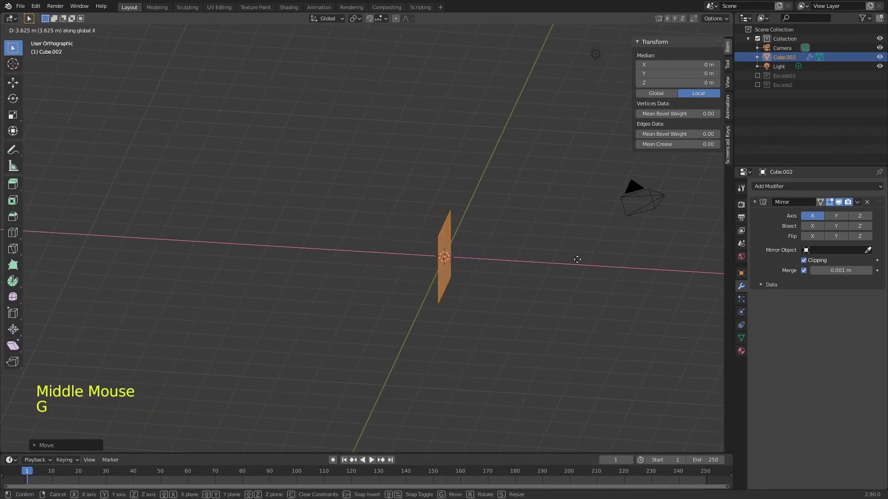
right_click(435, 213)
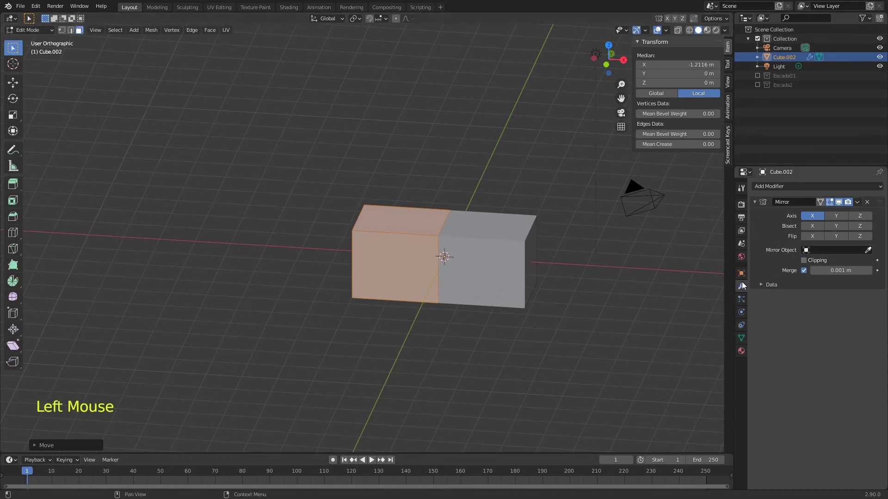
With Clipping turned off, move the cube mesh along X across the mirror plane to leave a gap between both halves
key(g)
key(x)
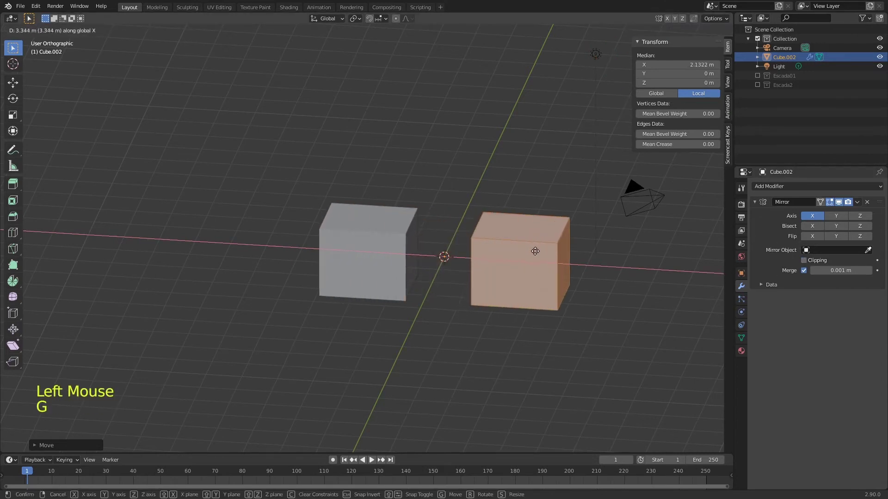
click(523, 249)
middle_drag(514, 250, 573, 258)
Delete the cube's inner face toward the mirror plane and the adjoining +Y side face, then save the file
click(490, 255)
shift+middle_drag(504, 240, 509, 283)
shift+click(478, 247)
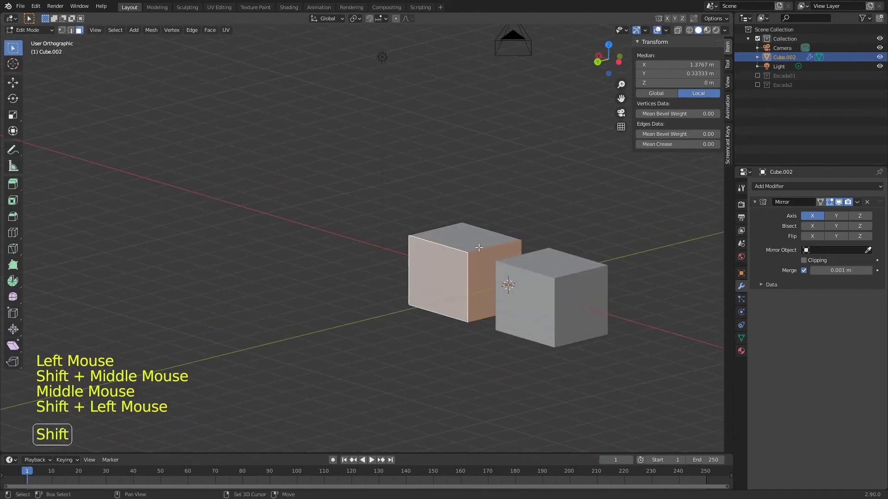
key(x)
click(475, 249)
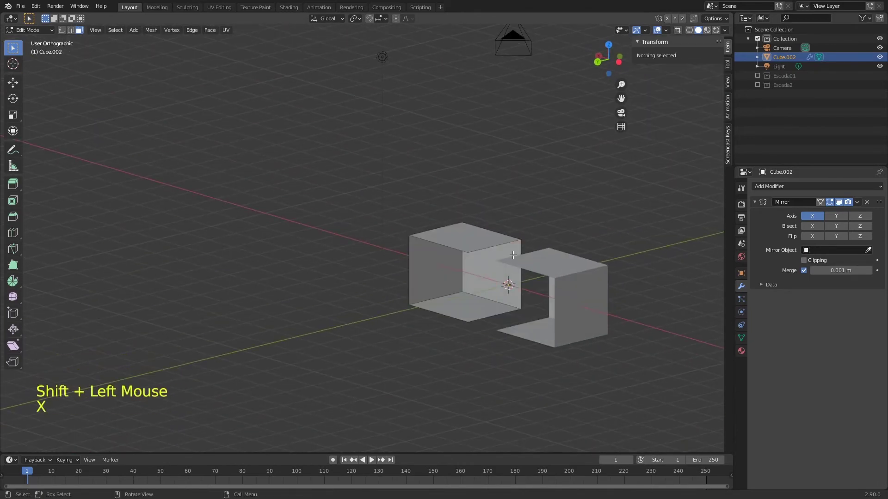
mouse_move(493, 252)
middle_down()
mouse_move(391, 245)
mouse_move(490, 258)
middle_up()
key(ctrl+s)
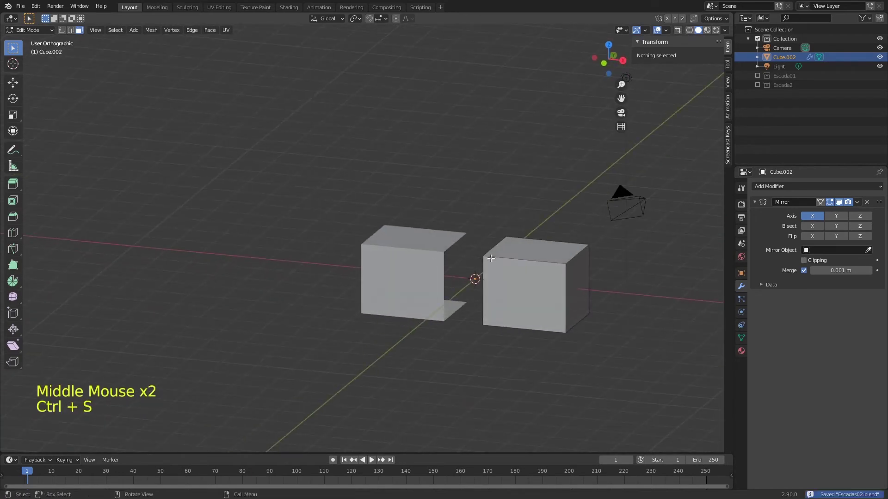
Re-enable Clipping on the Mirror modifier and move the whole mesh along X until both halves join, with its median at about X 1.39 m
click(804, 261)
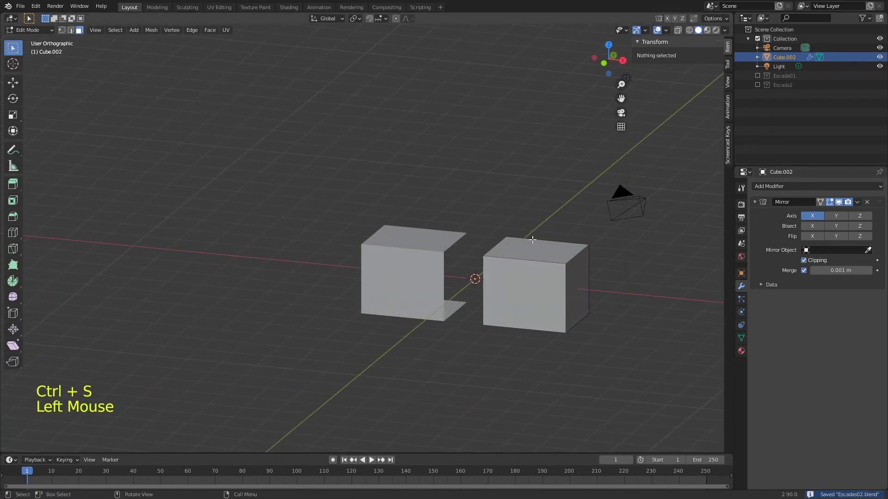
key(a)
middle_drag(508, 242, 530, 251)
key(g)
key(x)
click(494, 252)
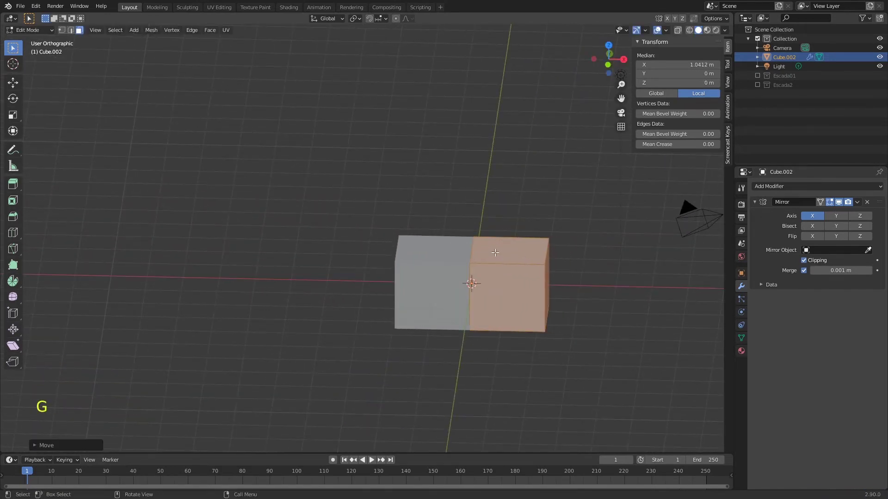
key(g)
key(x)
click(519, 255)
Flatten the whole mesh by scaling it along Z to about 0.71
key(s)
key(z)
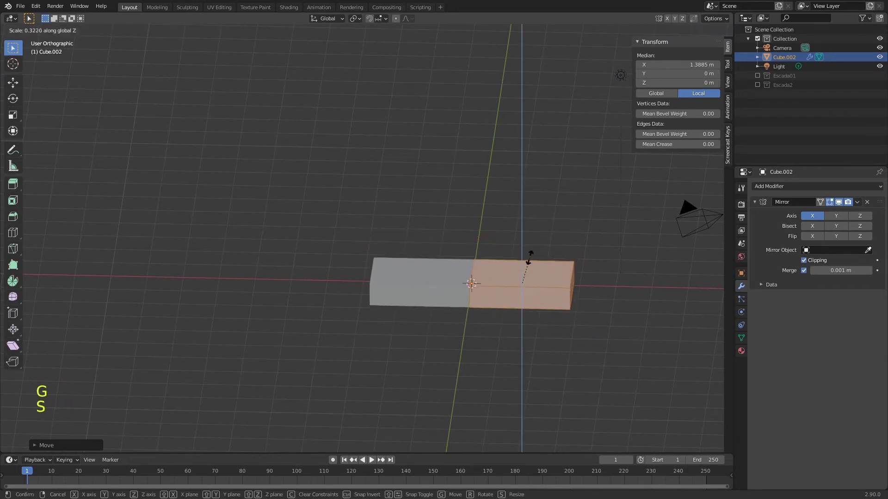
click(540, 226)
middle_drag(539, 225, 532, 340)
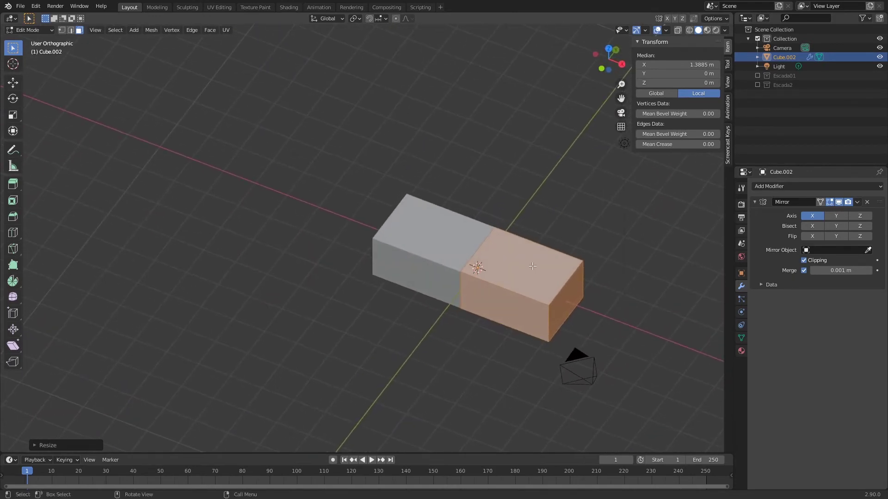
middle_drag(566, 312, 562, 288)
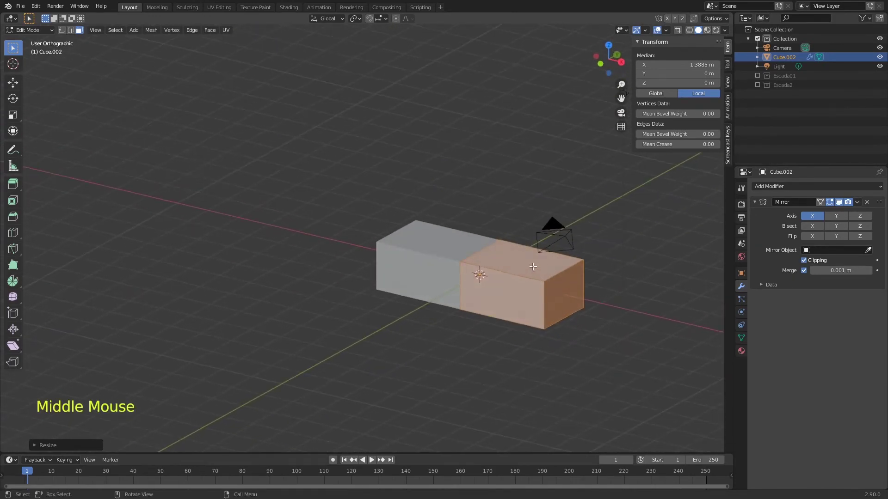
Delete the top and bottom faces of the box and save the file
click(533, 267)
middle_drag(563, 350, 532, 291)
shift+click(534, 291)
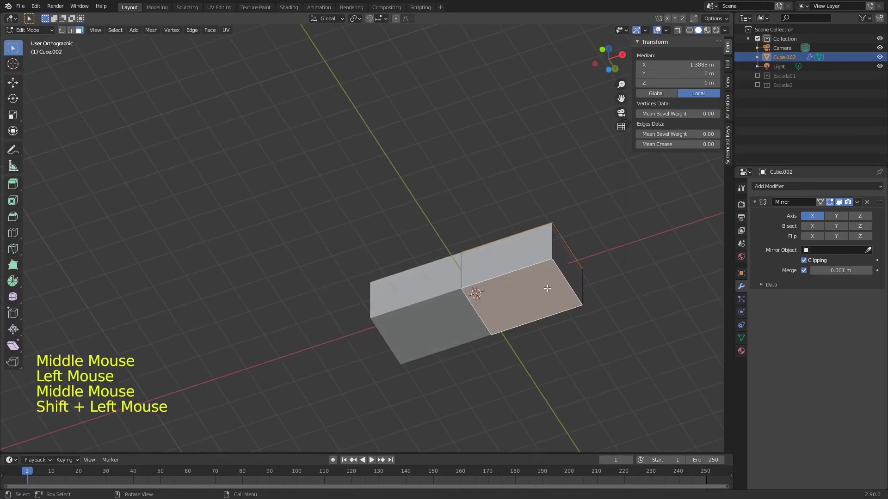
key(x)
click(541, 284)
mouse_move(545, 290)
middle_down()
mouse_move(560, 287)
mouse_move(569, 403)
mouse_move(554, 319)
mouse_move(572, 300)
mouse_move(582, 297)
mouse_move(590, 311)
mouse_move(554, 301)
mouse_move(534, 339)
mouse_move(545, 281)
middle_up()
key(ctrl+s)
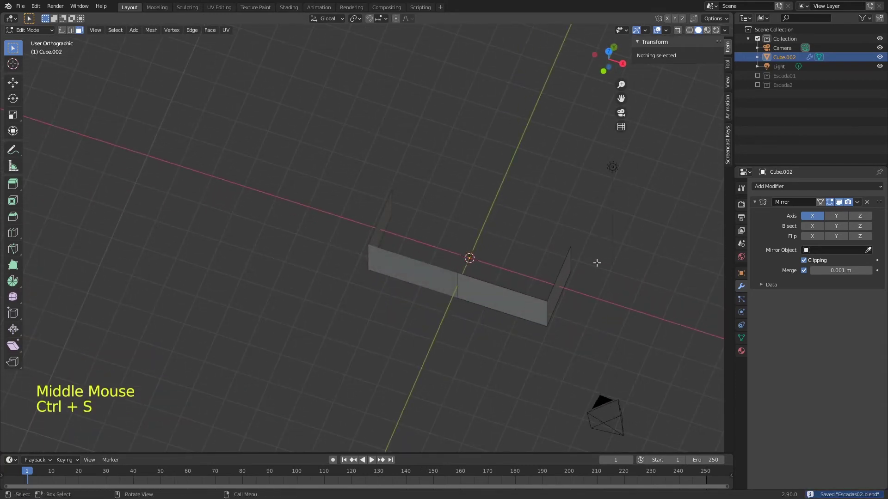
Add a second Mirror modifier on the X axis and switch the first Mirror modifier's axis to Y
click(773, 186)
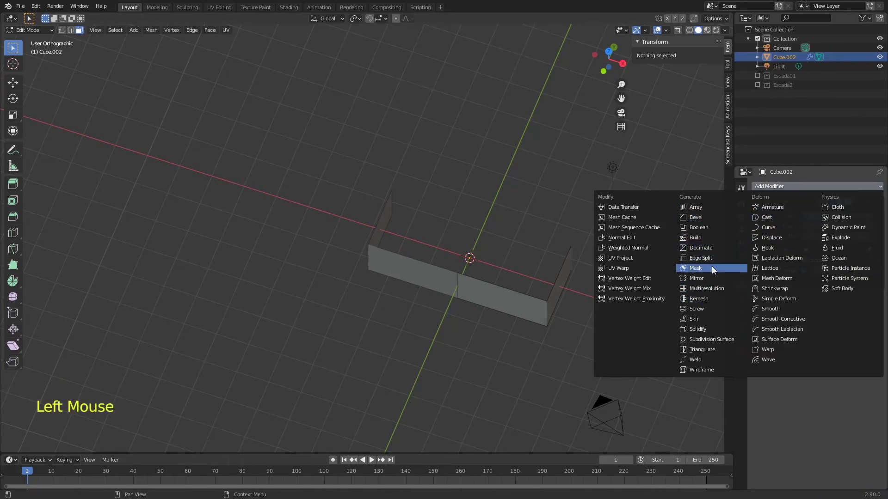
click(712, 280)
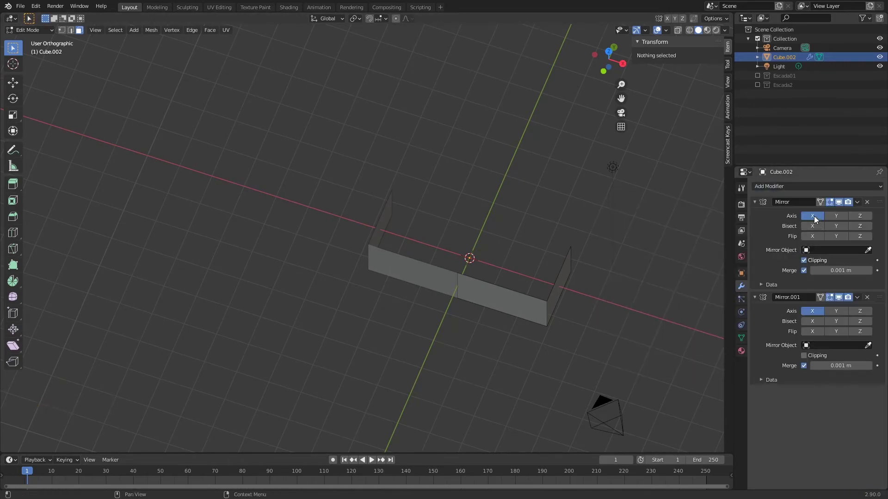
click(828, 215)
middle_drag(550, 273, 522, 303)
Select both original wall faces and move them along Y to a median of about -1.62 m
click(522, 303)
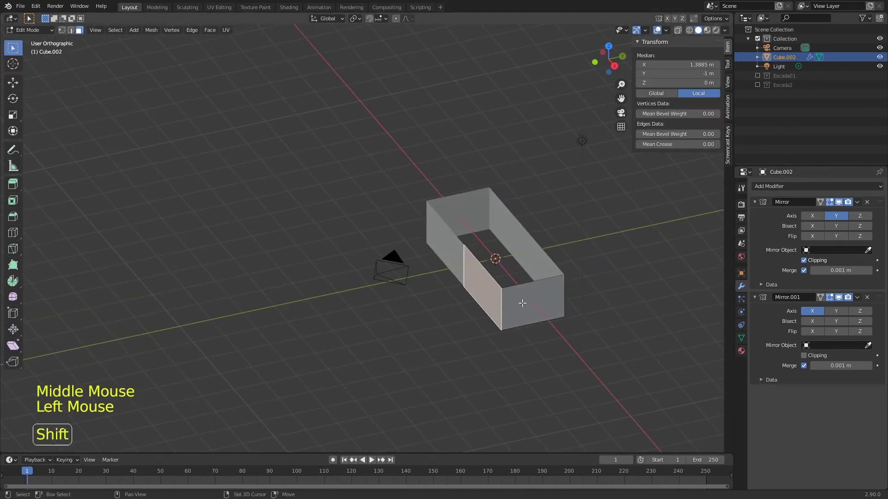
shift+click(532, 305)
middle_drag(563, 300, 521, 280)
key(g)
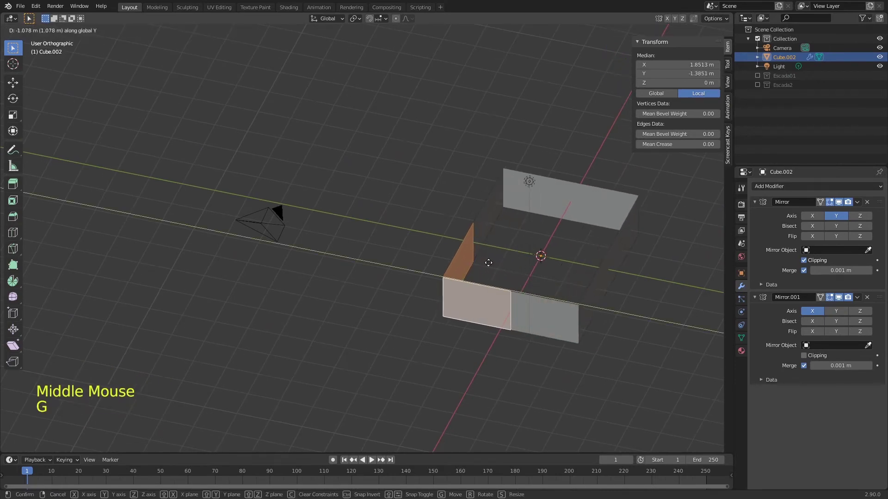
click(480, 259)
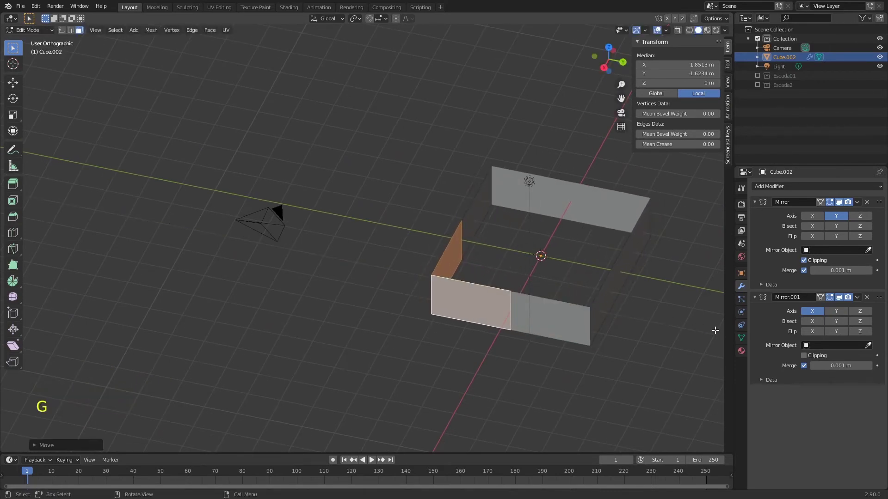
Enable Clipping on the second Mirror modifier, move the wall faces along Y to a median of about -1.86 m, and save the file
click(803, 356)
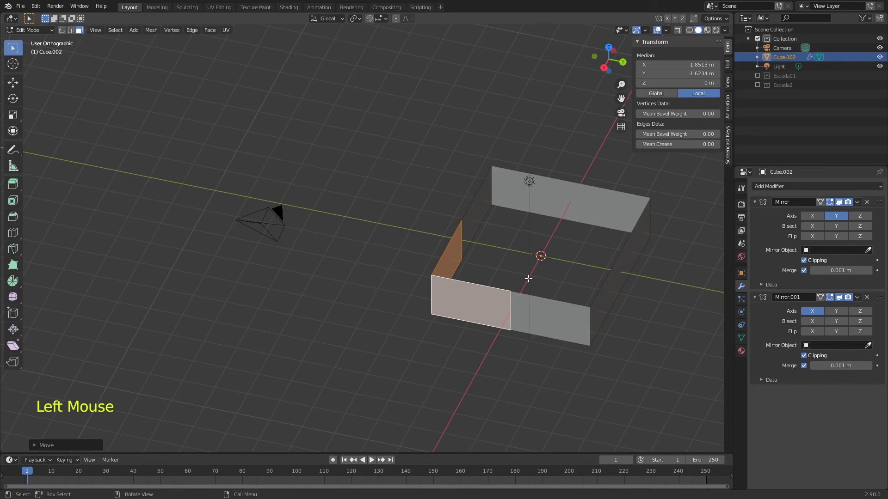
key(g)
key(y)
click(519, 269)
middle_drag(518, 269, 575, 279)
key(g)
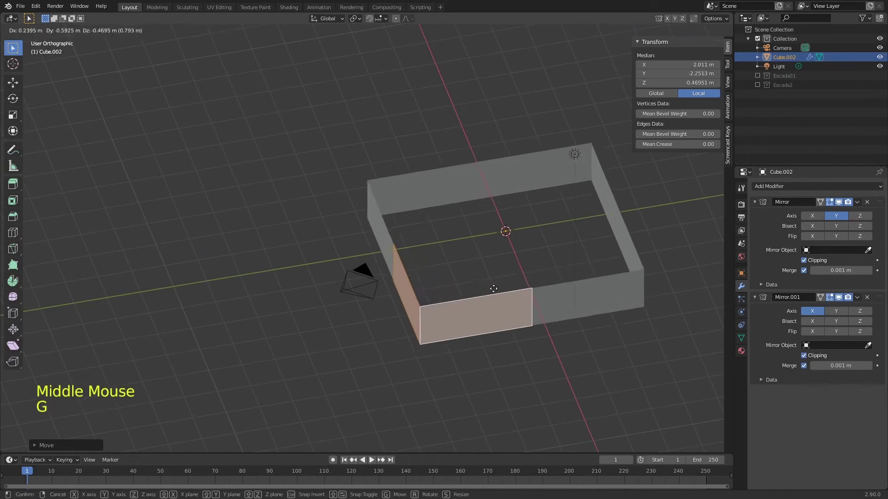
right_click(497, 265)
key(ctrl+s)
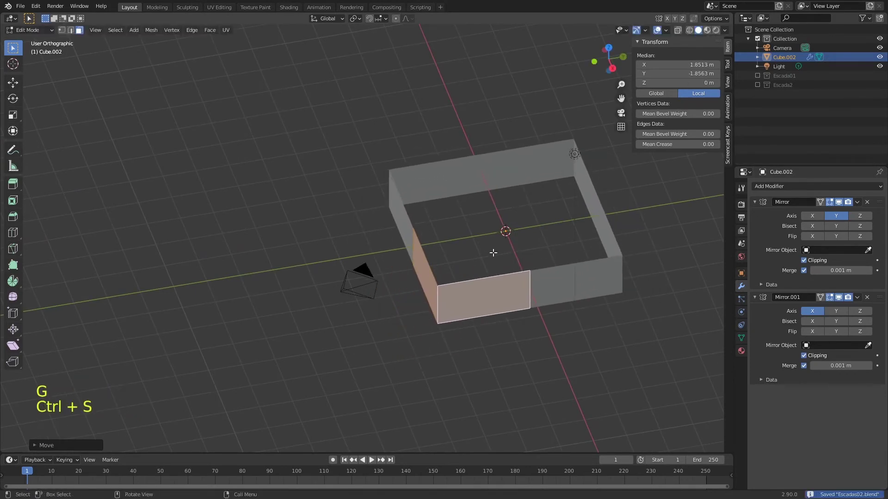
Add a horizontal loop cut around the walls just below their upper edge, at about Z 0.53 m
key(KP_7)
ctrl+middle_drag(488, 228, 513, 194)
key(ctrl+r)
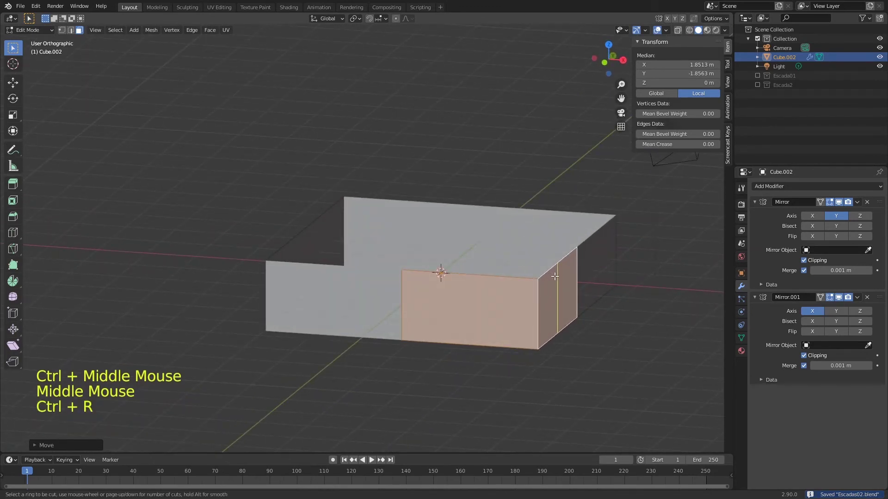
click(530, 291)
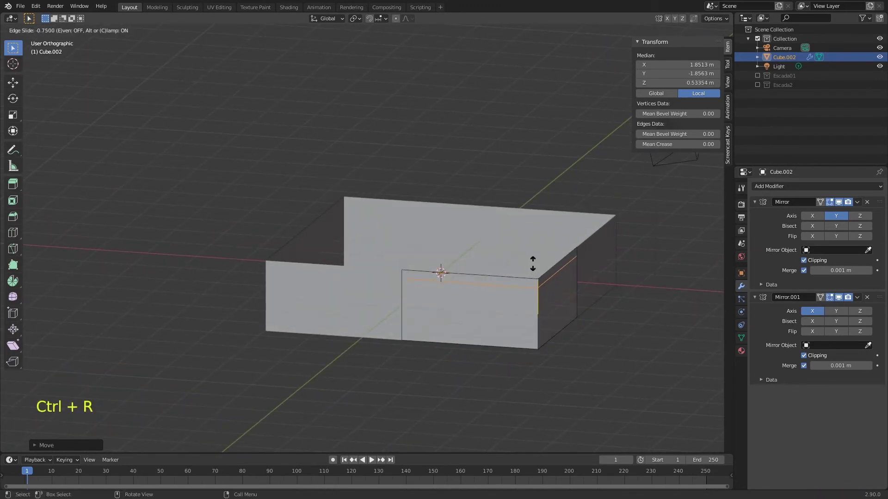
click(533, 264)
Extrude the two upper strip faces of the walls slightly outward and fatten them with Shrink/Fatten to form a rim
key(3)
click(531, 283)
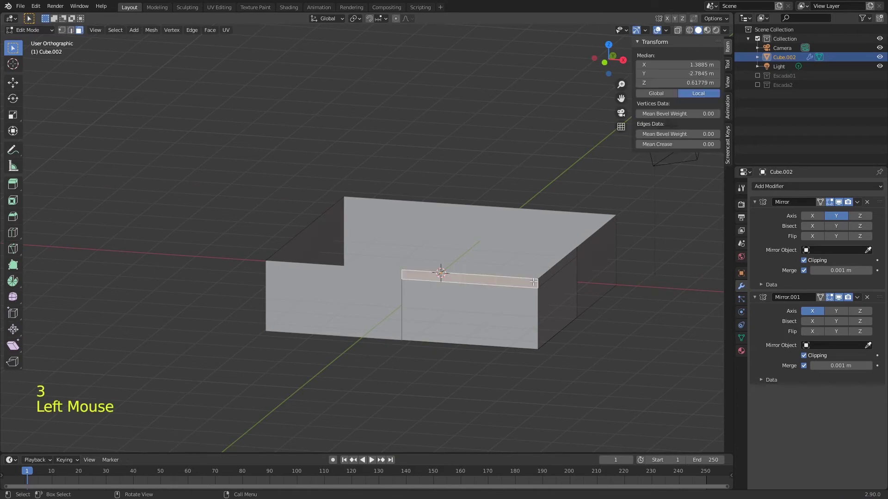
shift+click(552, 277)
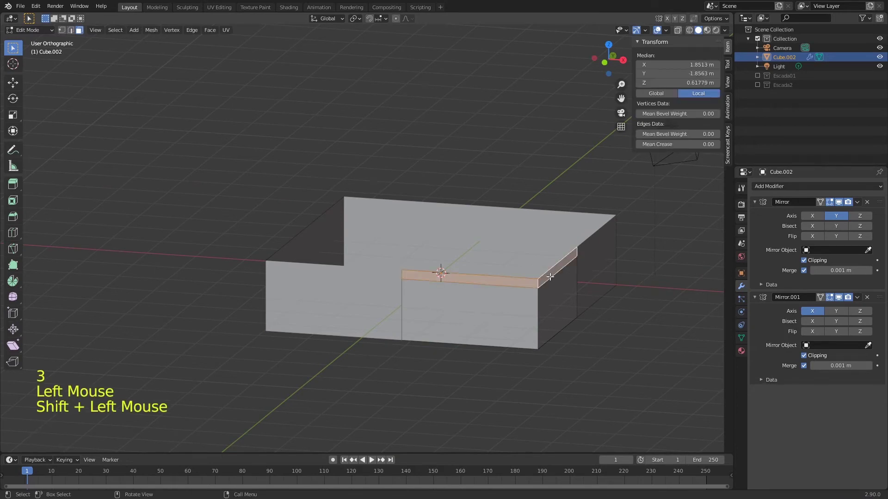
key(e)
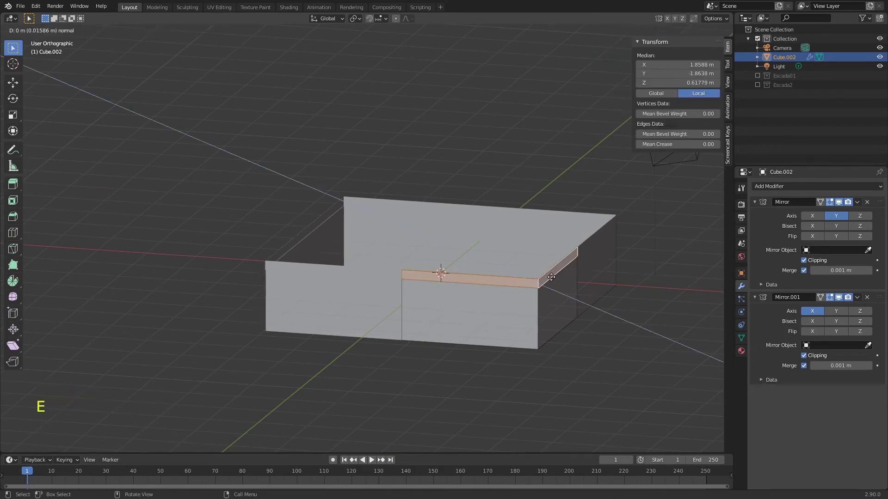
click(552, 278)
key(alt+s)
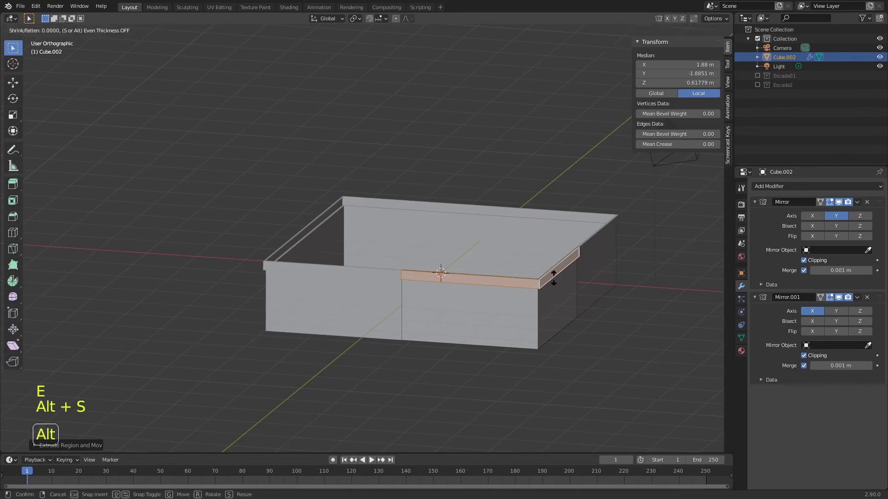
click(555, 276)
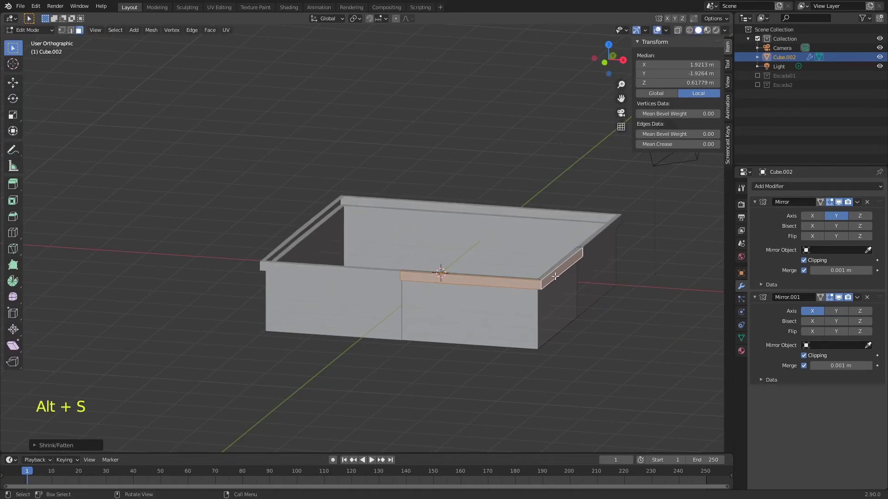
Add a vertical loop cut in the front wall at about X 0.56 m and select the narrow face loop beside the mirror centre
middle_drag(571, 304, 470, 318)
key(ctrl+r)
click(470, 314)
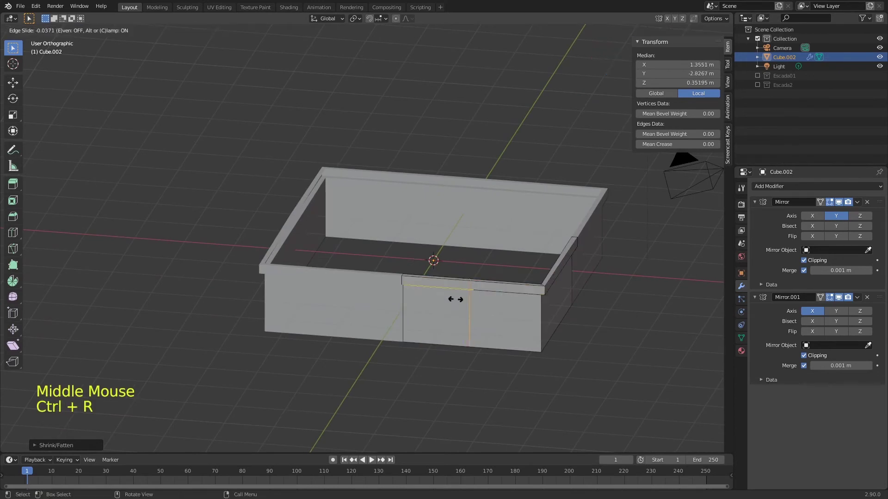
click(416, 290)
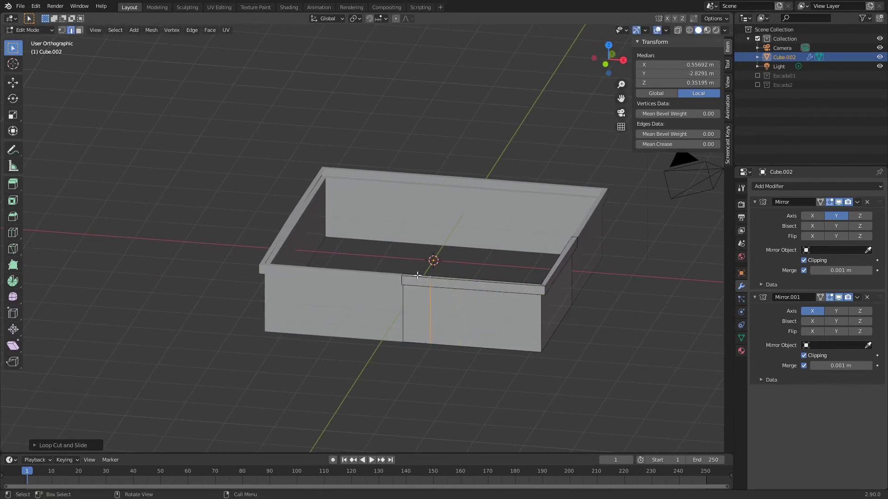
key(3)
alt+click(425, 279)
alt+click(425, 287)
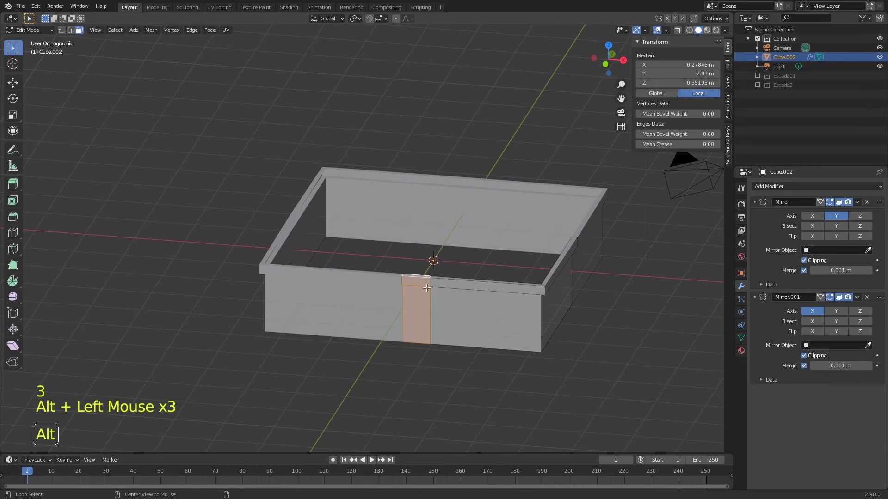
middle_drag(427, 288, 460, 280)
Undo the vertical cut, the extruded rim and the horizontal loop cut, back to the plain walls
key(ctrl+z)
key(ctrl+z)
key(ctrl+z)
key(ctrl+z)
key(ctrl+z)
key(ctrl+z)
key(ctrl+z)
key(ctrl+z)
key(ctrl+z)
key(ctrl+z)
key(ctrl+z)
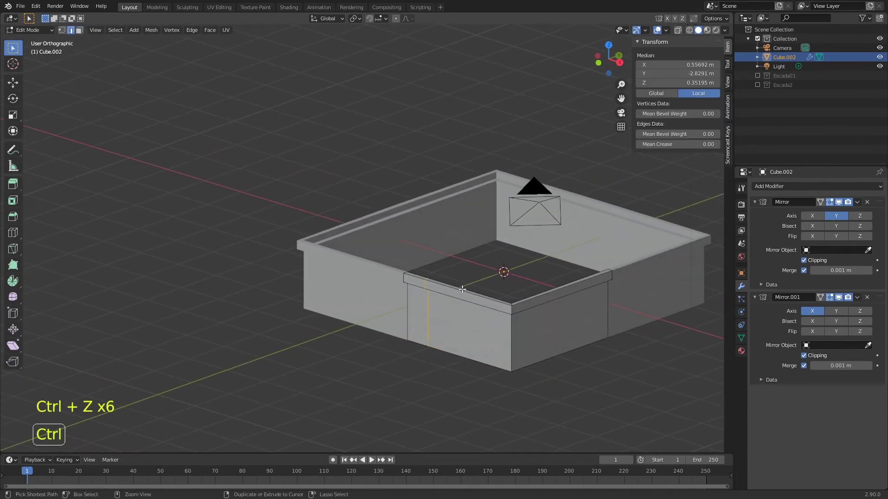
key(ctrl+z)
key(ctrl+z)
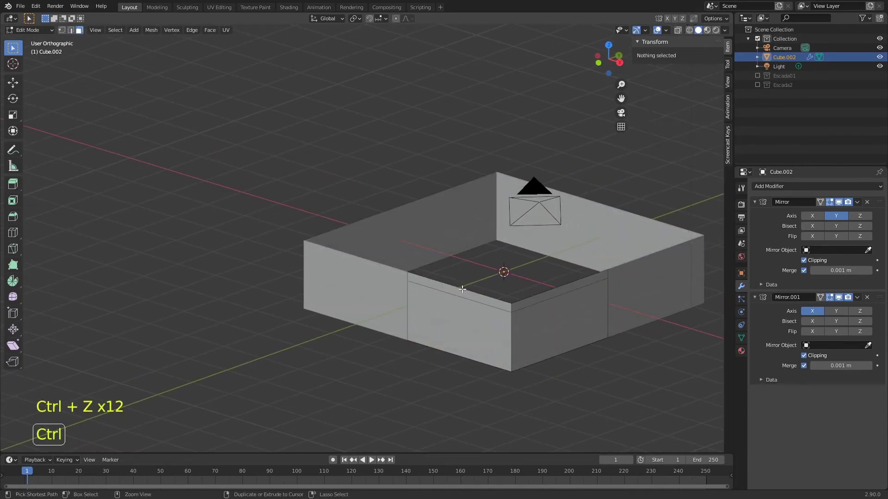
key(ctrl+z)
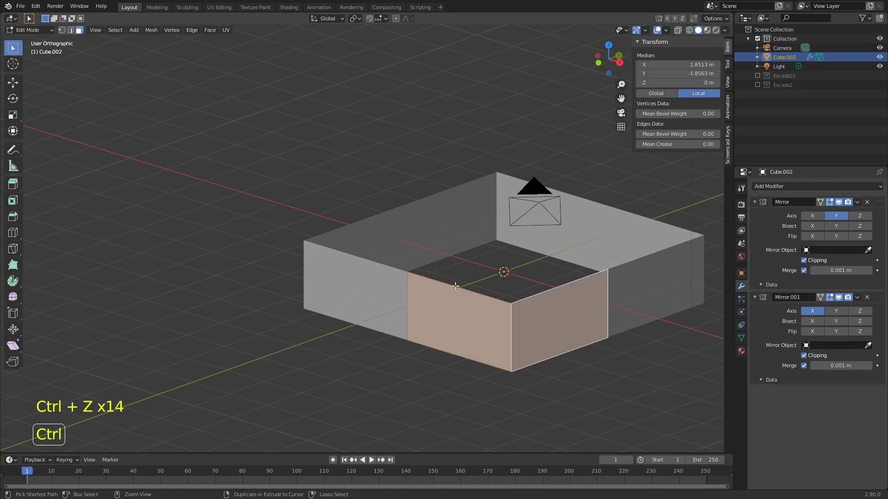
Add a vertical loop cut in the plain front wall at about X 0.63 m
key(ctrl+r)
click(454, 284)
click(423, 279)
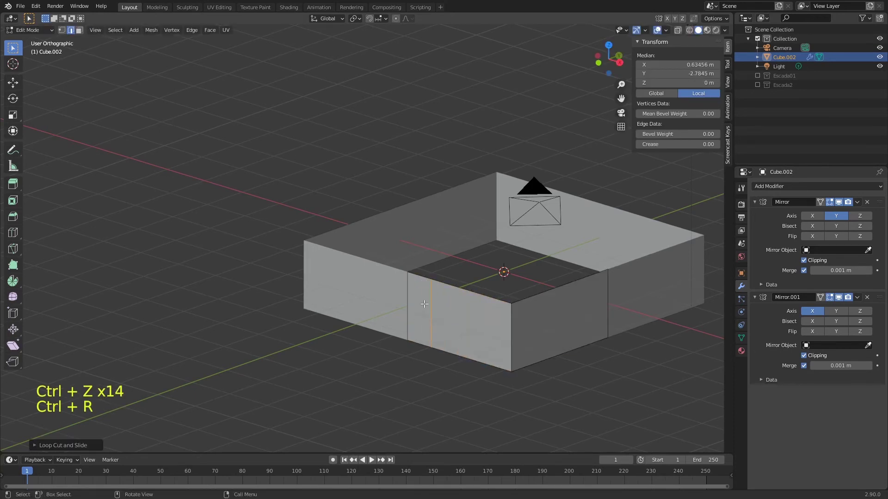
Extrude the narrow front wall face beside the mirror centre outward by about 0.17 m
key(3)
click(425, 298)
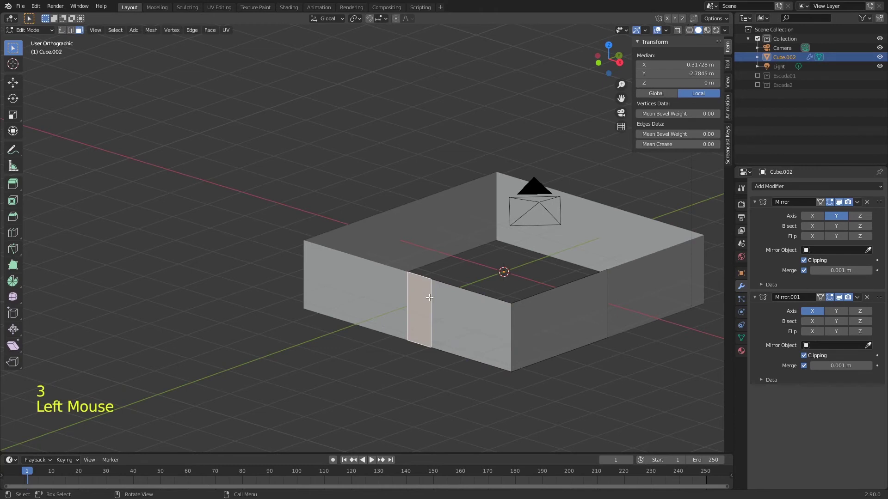
key(e)
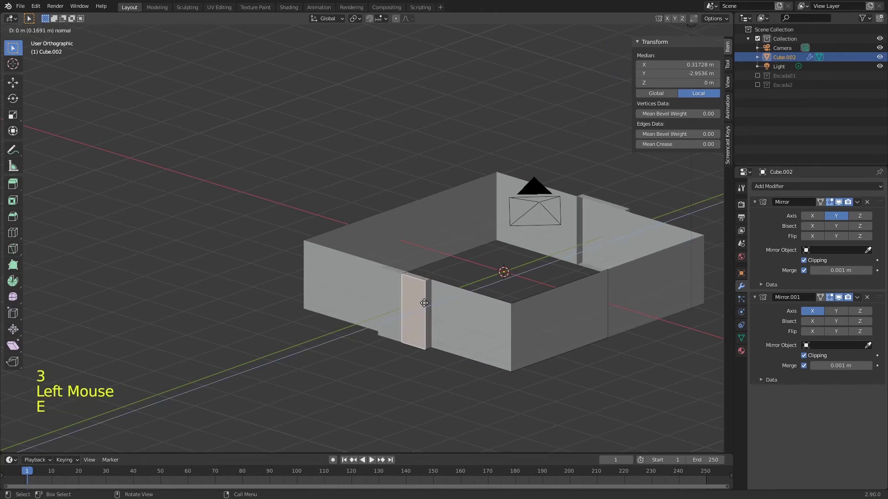
click(424, 303)
Delete the top and bottom faces of the extruded wall section and save the file
click(425, 278)
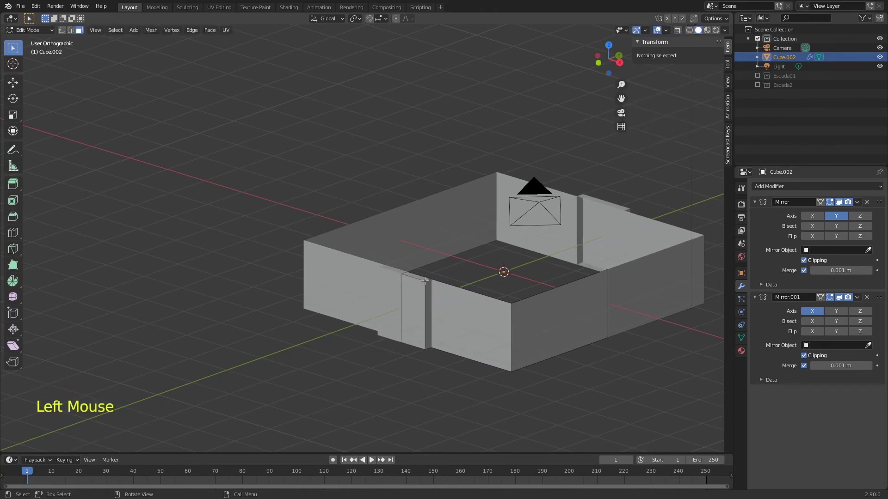
double_click(424, 280)
middle_drag(424, 280, 462, 248)
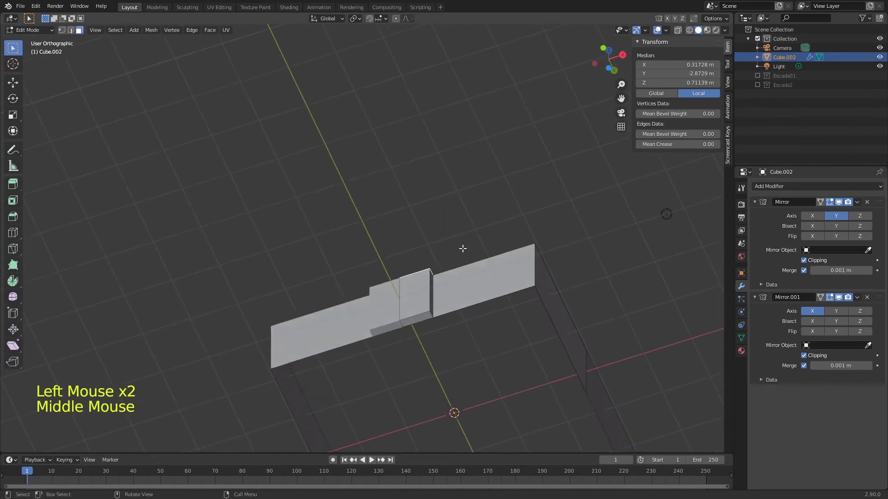
shift+click(424, 314)
key(x)
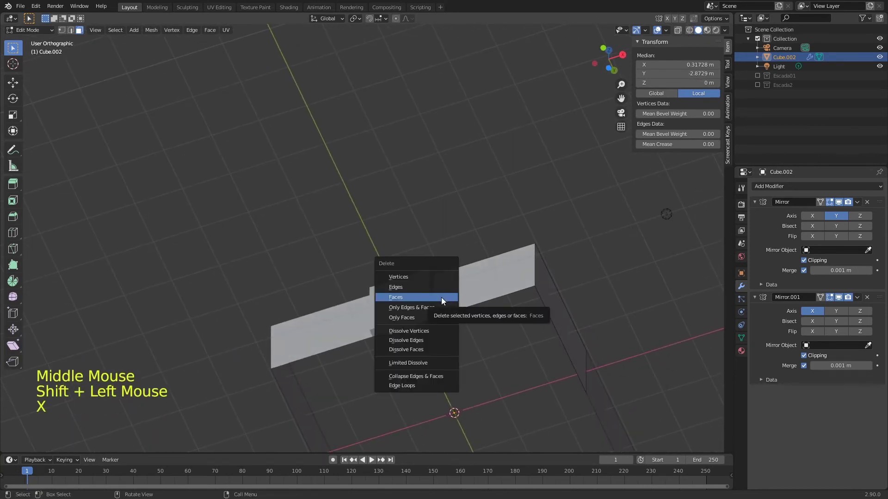
click(441, 298)
middle_drag(442, 298, 457, 322)
key(ctrl+s)
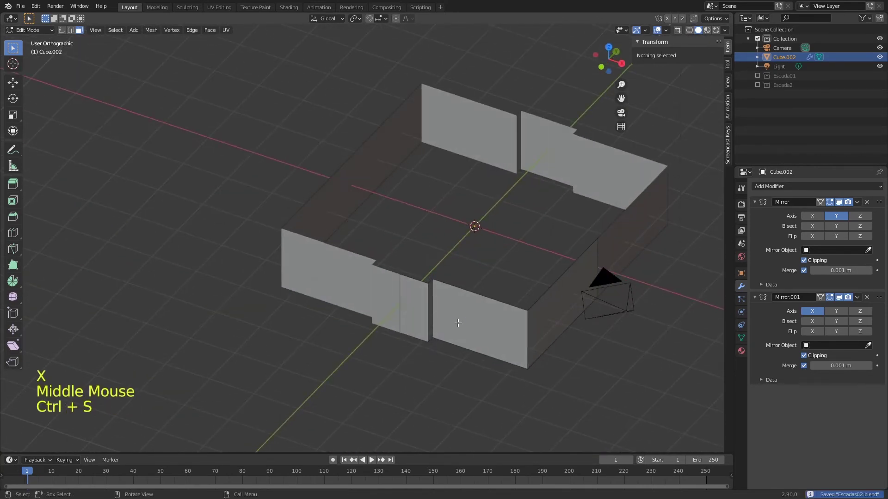
Inset the wide front wall face and extrude its inner face inward to form a window recess
middle_drag(507, 292, 510, 313)
click(511, 313)
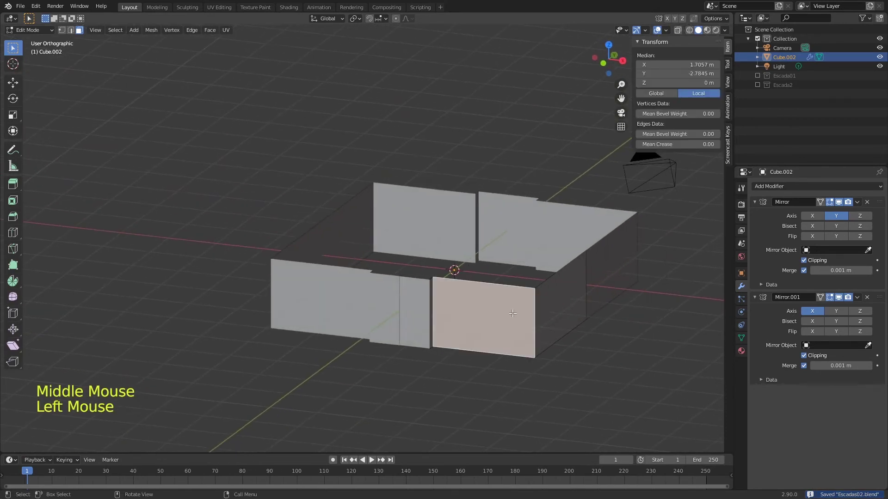
key(i)
click(491, 313)
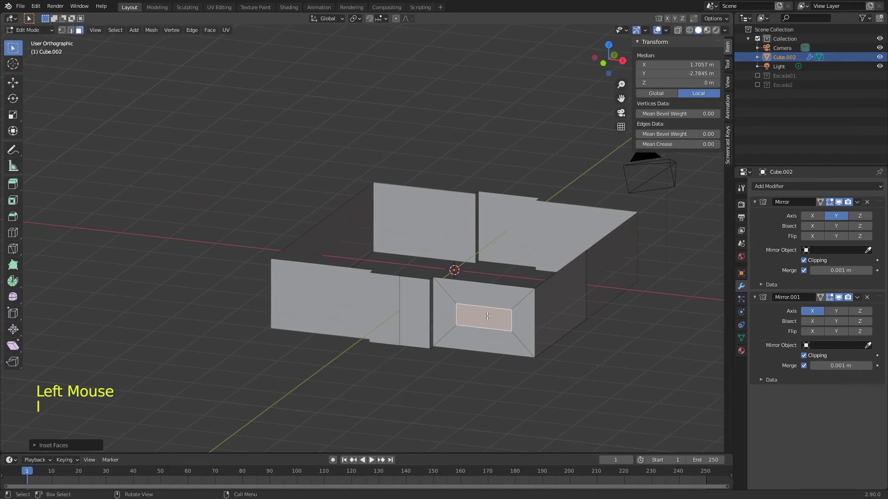
key(e)
Inset the adjoining side wall face to create a smaller rectangle within it
middle_drag(508, 309, 541, 318)
click(564, 306)
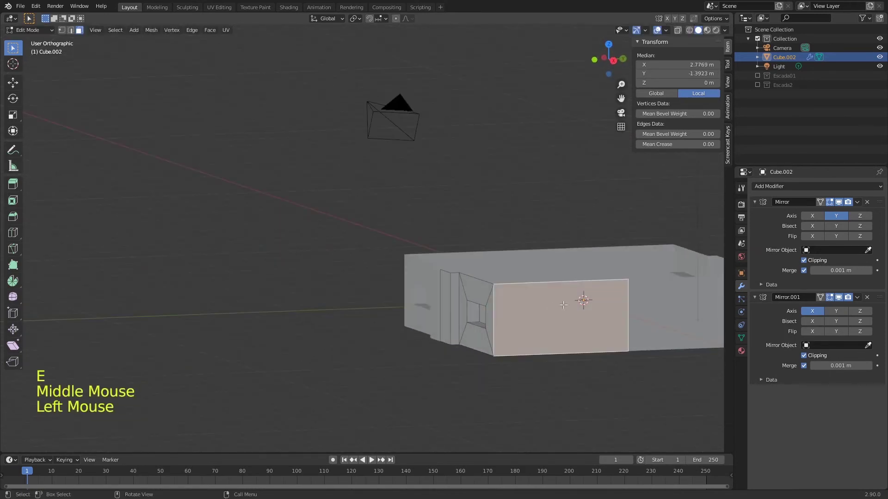
key(i)
click(597, 304)
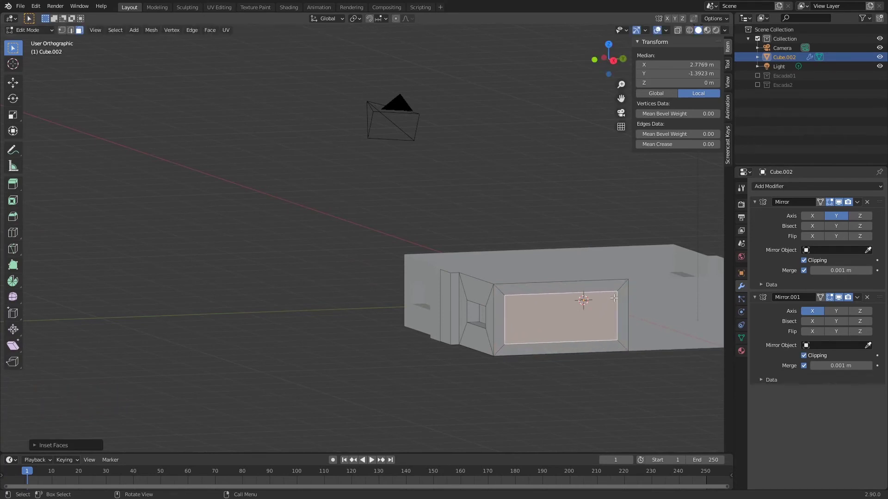
Reshape the inset side face into a long, low strip stretched along Y and raise it to about Z 0.27 m
key(s)
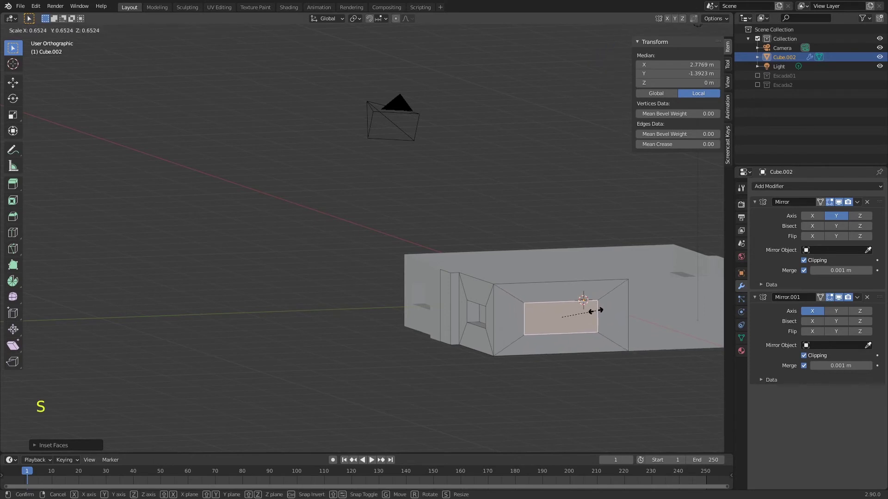
key(x)
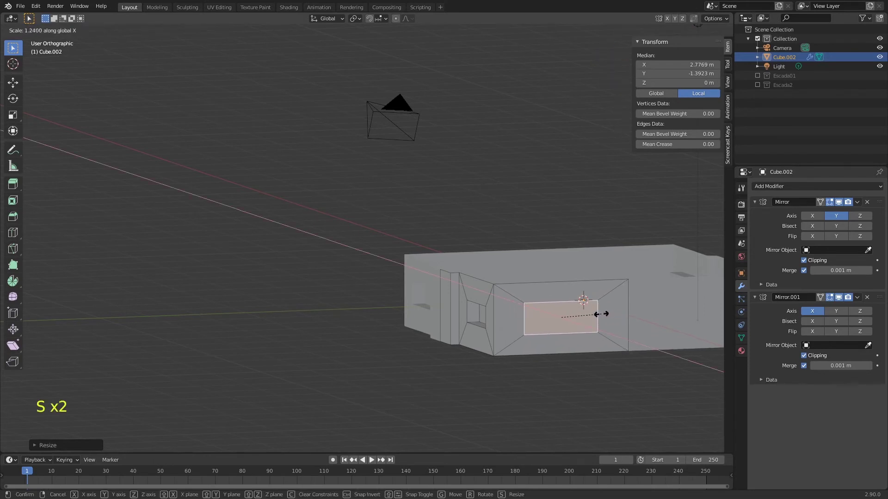
key(y)
click(611, 313)
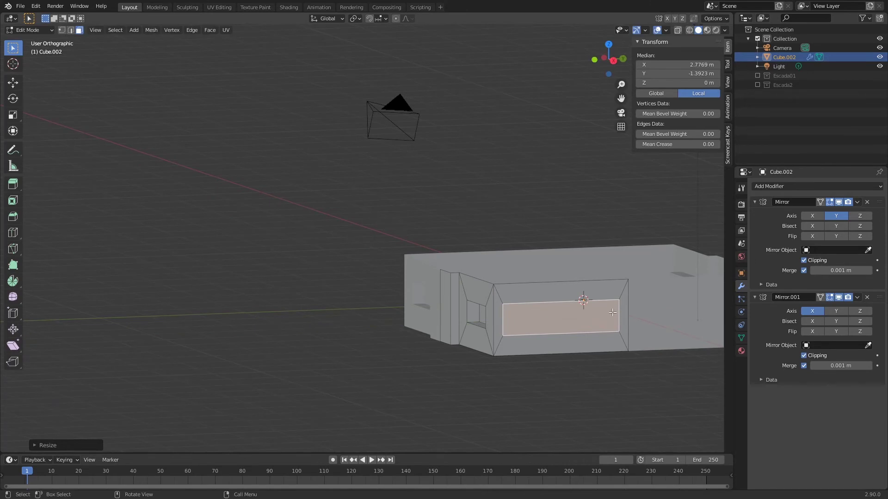
key(s)
key(y)
click(596, 319)
key(g)
key(z)
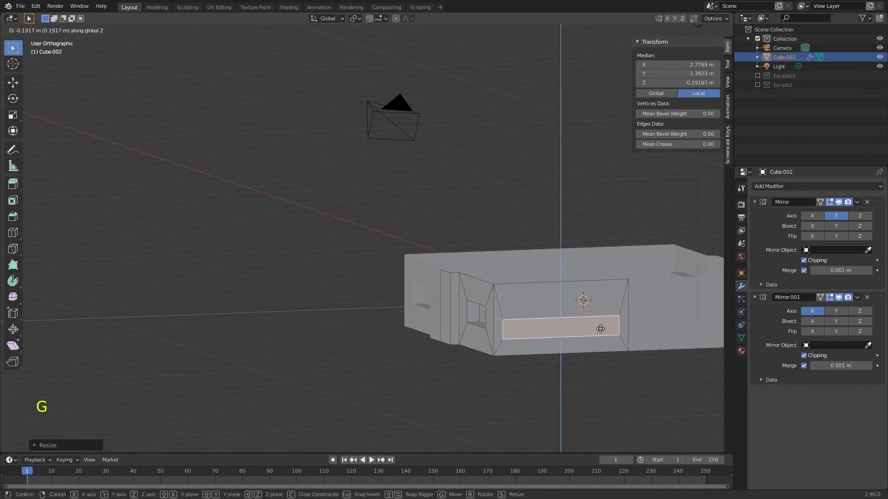
click(601, 306)
Extrude the long side window face inward by about 0.11 m
key(Tab)
mouse_move(601, 305)
middle_down()
mouse_move(607, 294)
mouse_move(591, 304)
middle_up()
key(Tab)
key(e)
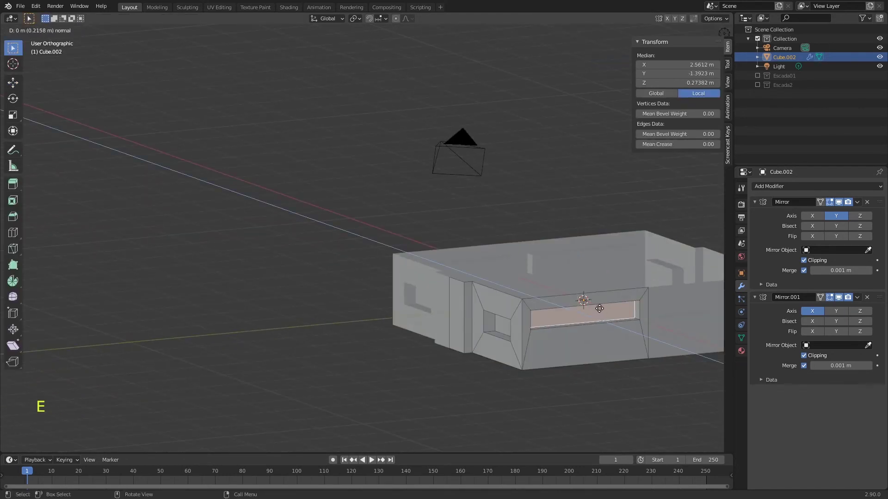
click(601, 310)
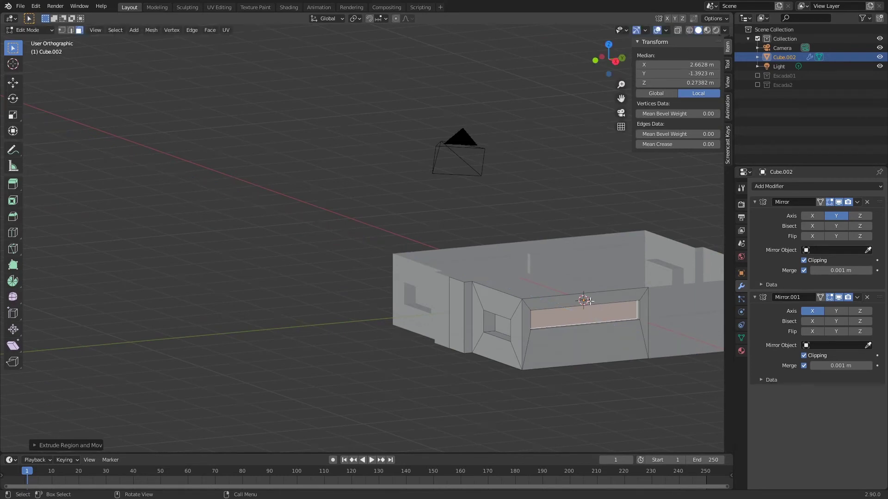
middle_drag(509, 324, 534, 320)
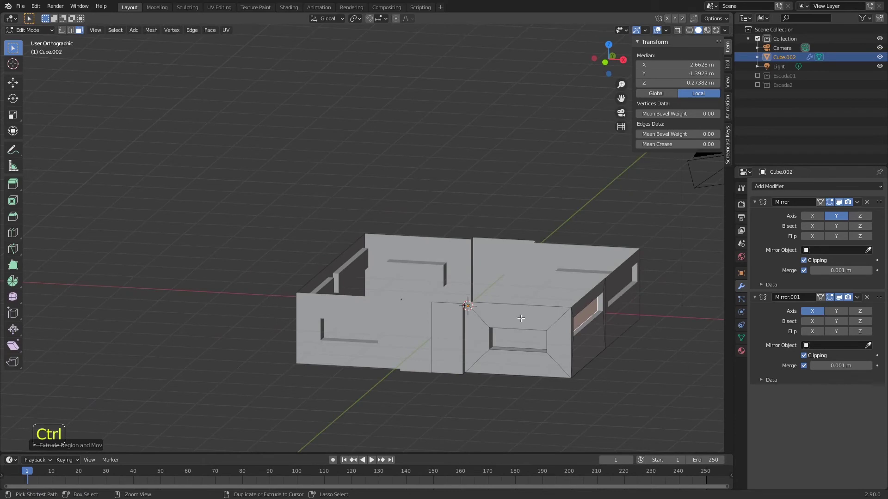
key(ctrl+r)
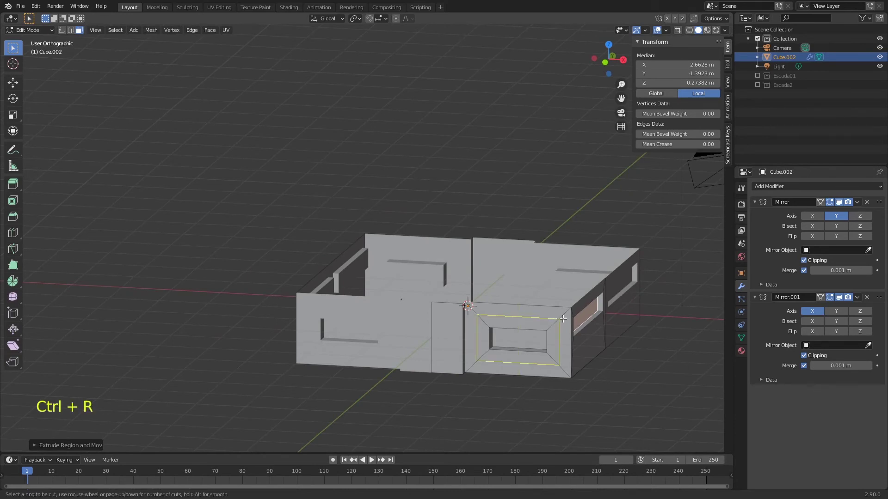
key(Escape)
Extrude only the bottom border edges of the walls downward by about 0.13 m
middle_drag(560, 320, 538, 289)
key(2)
alt+click(540, 302)
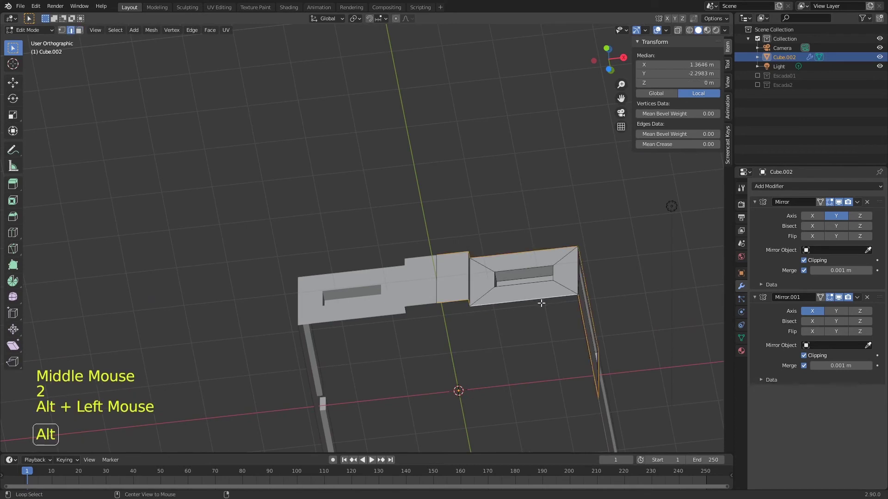
middle_drag(578, 306, 545, 317)
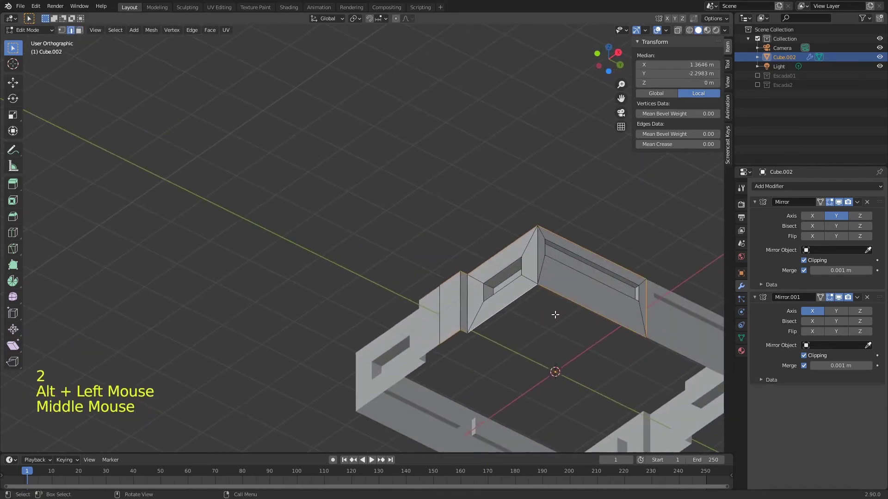
shift+click(650, 295)
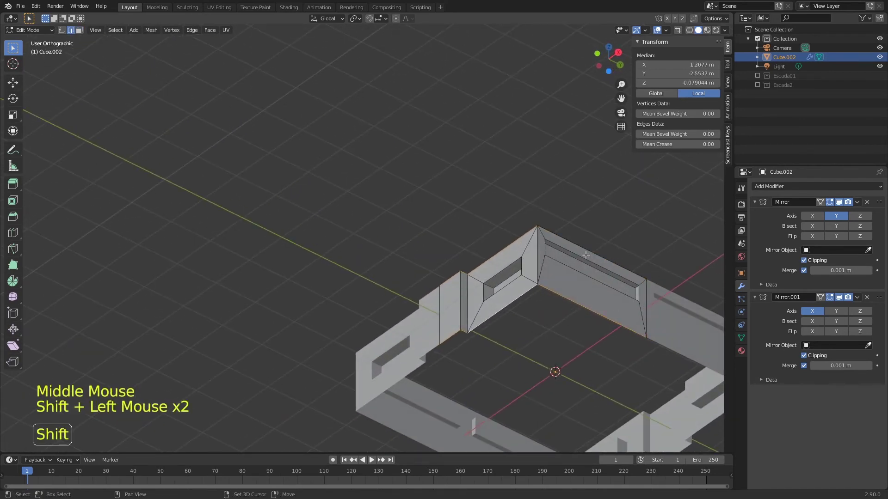
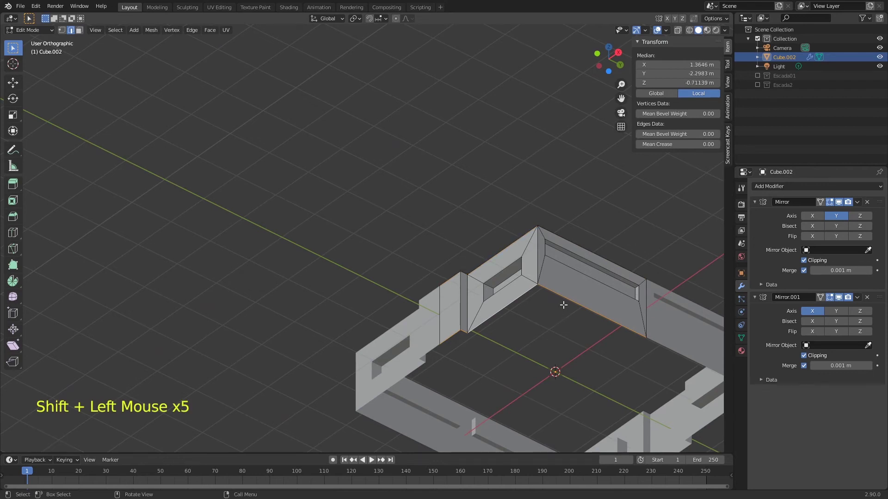
key(e)
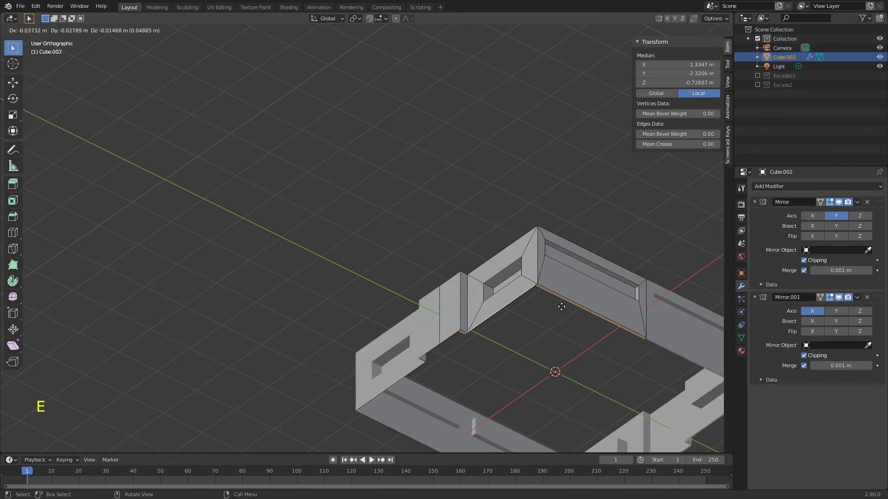
click(563, 311)
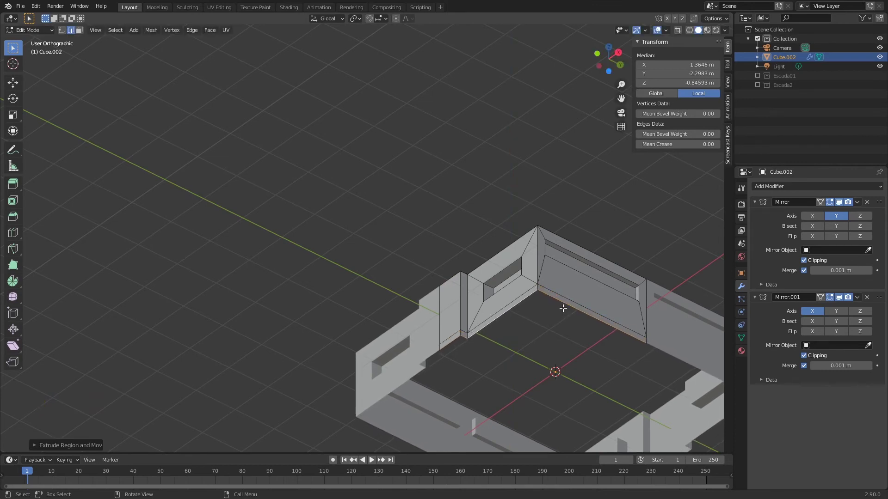
Extrude the loop of narrow faces along the walls' bottom outward to form a base ledge
key(3)
alt+click(538, 288)
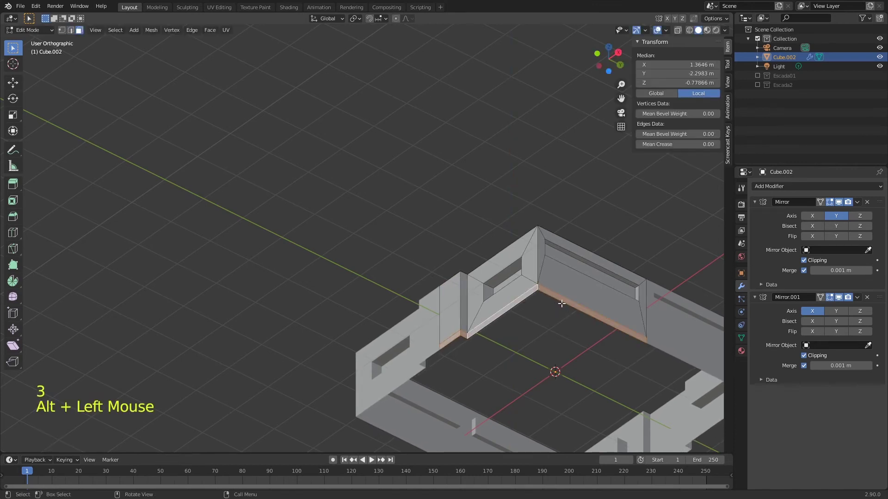
key(e)
click(562, 298)
middle_drag(561, 297, 485, 279)
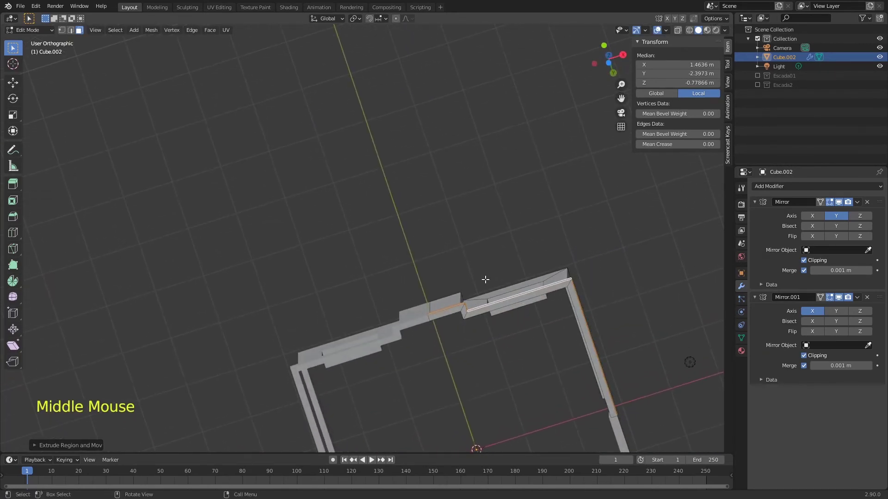
Delete the loop of faces on the base ledge's underside and save the file
alt+click(465, 307)
middle_drag(539, 291, 570, 316)
key(x)
click(527, 280)
key(ctrl+s)
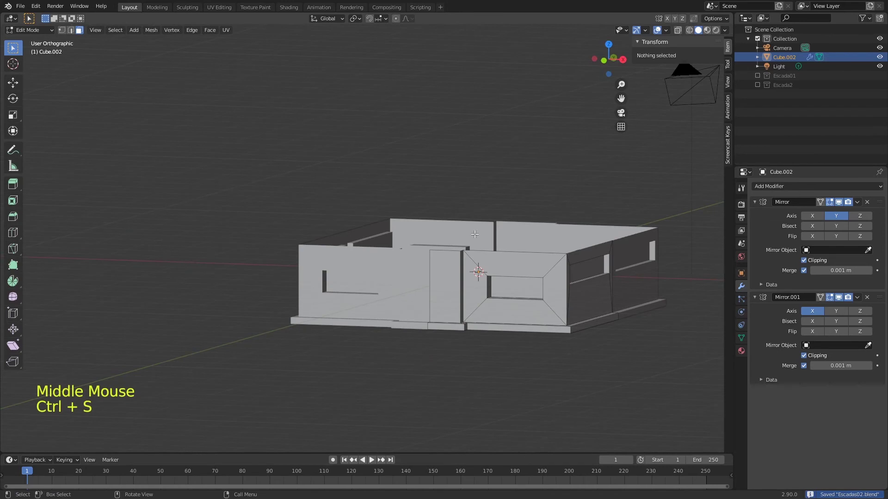
middle_drag(565, 258, 536, 287)
key(Tab)
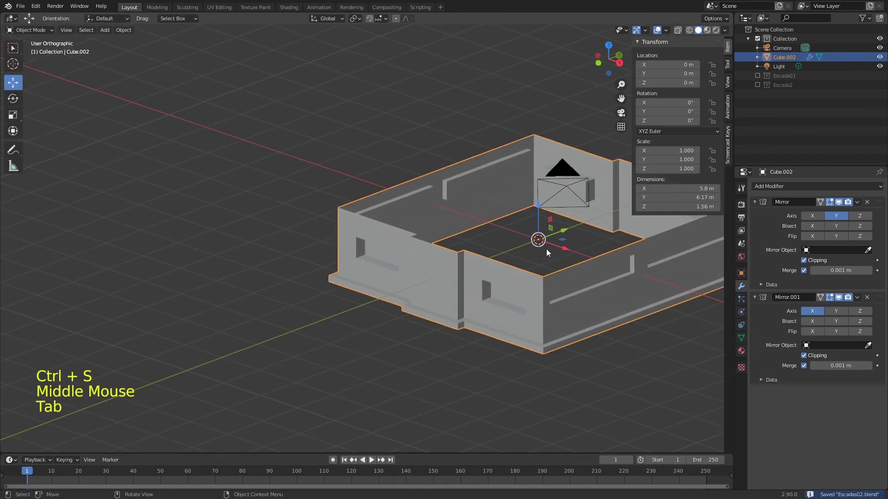
middle_drag(546, 248, 434, 222)
key(ctrl+s)
Move the entire wall mesh outward in top view until the mirrored room measures about 9.37 by 7.22 m, and save the file
key(Tab)
key(a)
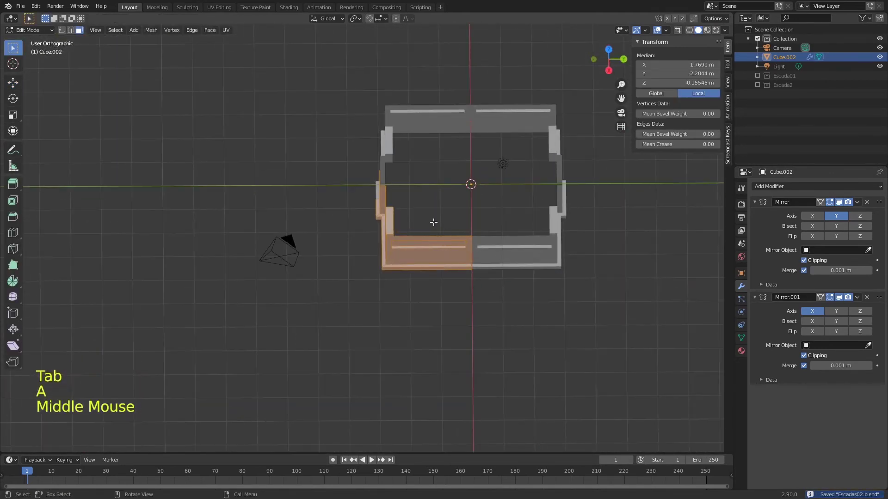
key(KP_7)
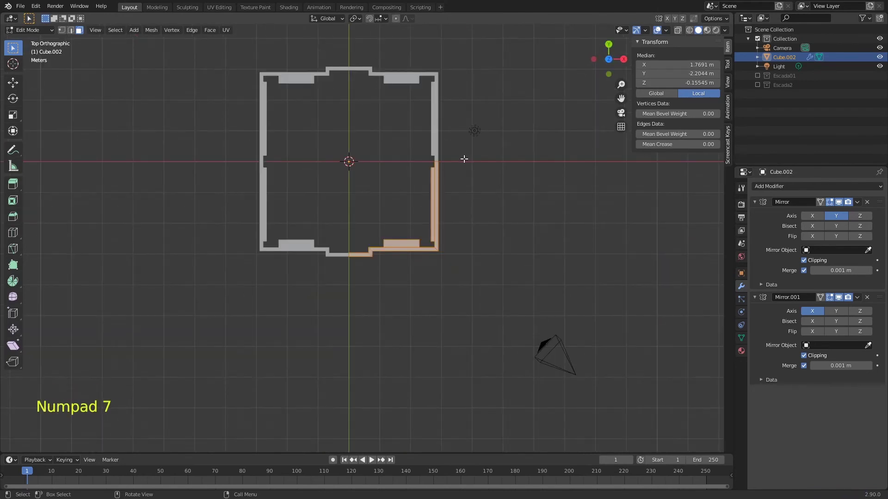
key(g)
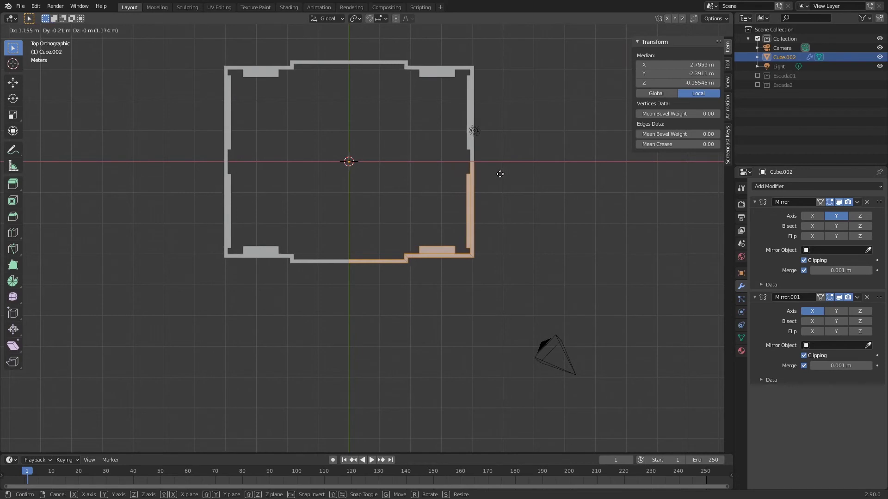
click(525, 194)
key(Tab)
middle_drag(526, 193, 519, 121)
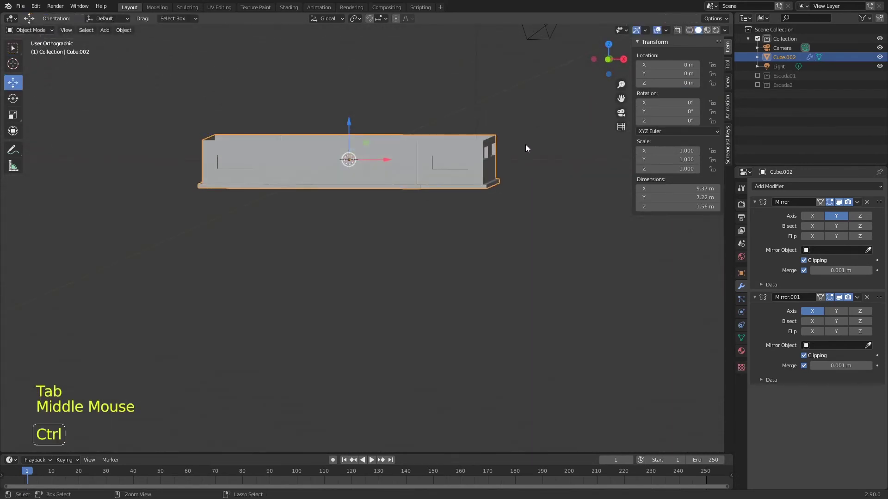
key(ctrl+s)
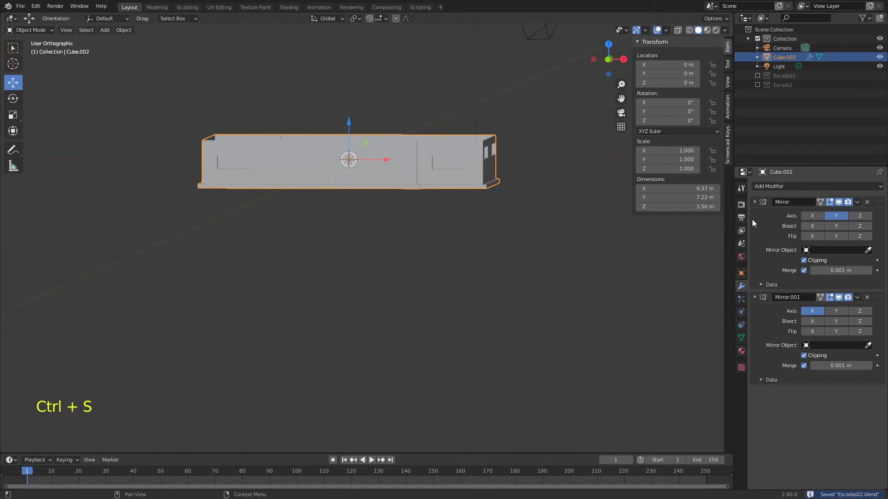
Collapse both Mirror modifiers and add an Array modifier to the walls
click(754, 202)
click(754, 215)
click(781, 187)
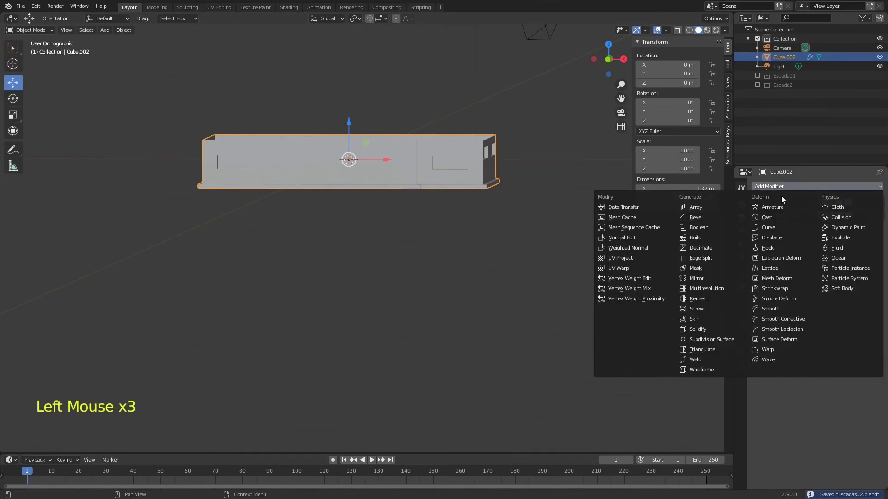
click(711, 207)
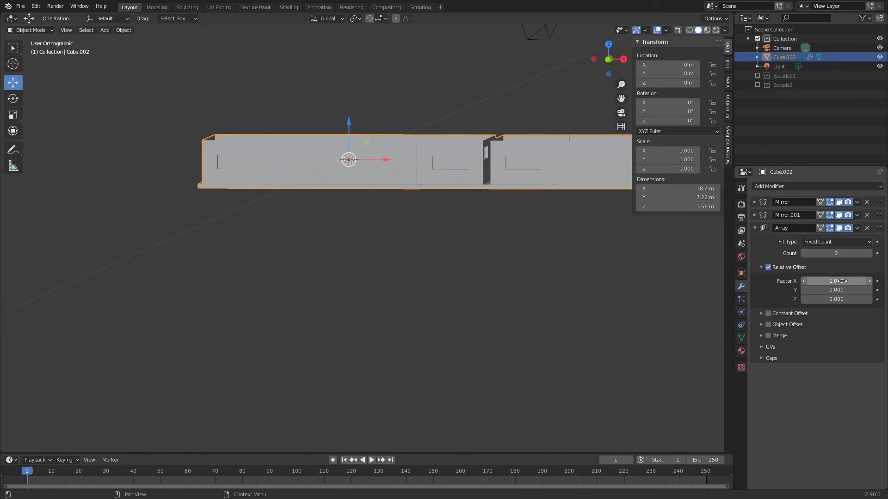
Set the array's relative offset to 0 on X and 1 on Z so the copies stack vertically
drag(842, 281, 845, 327)
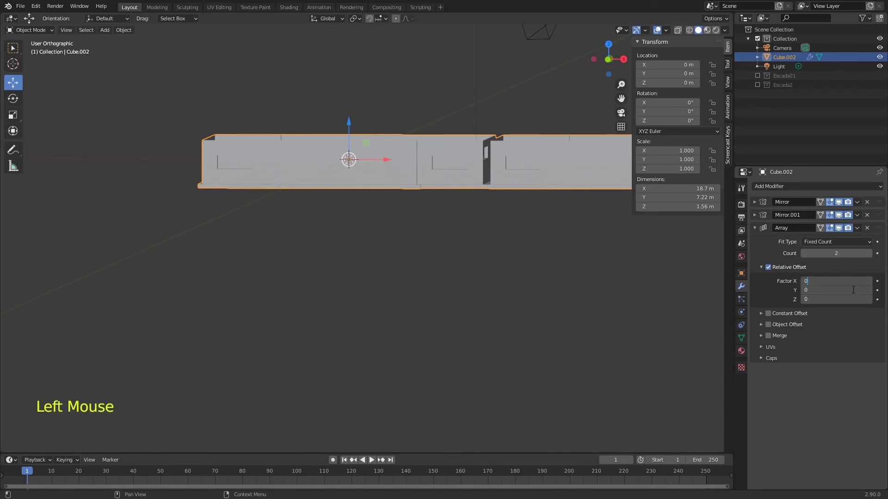
key(Return)
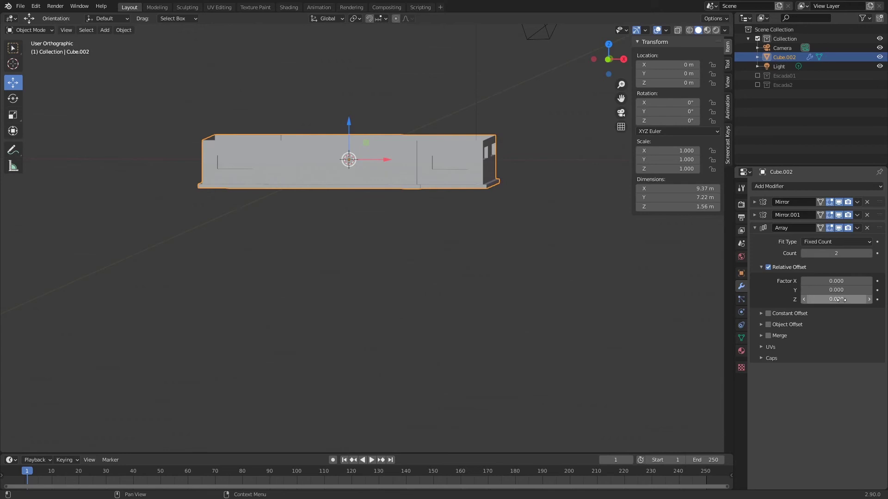
click(842, 301)
key(Return)
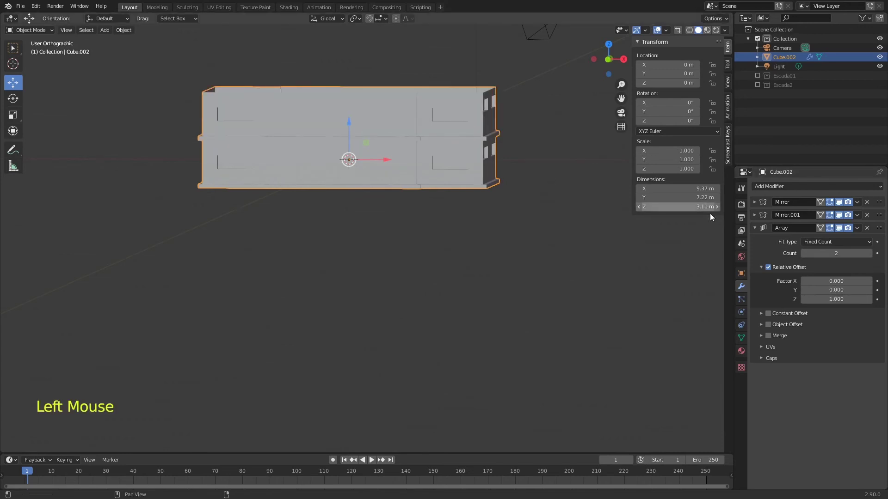
Set the array count to 15 to stack the floors into a tower and save the file
click(838, 253)
text(28)
key(Return)
click(838, 254)
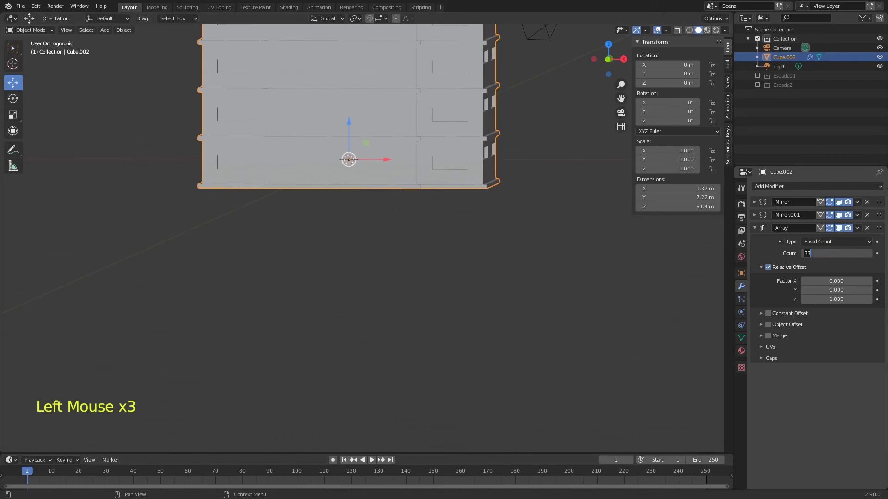
key(Return)
ctrl+middle_drag(537, 128, 544, 226)
ctrl+middle_drag(543, 227, 548, 276)
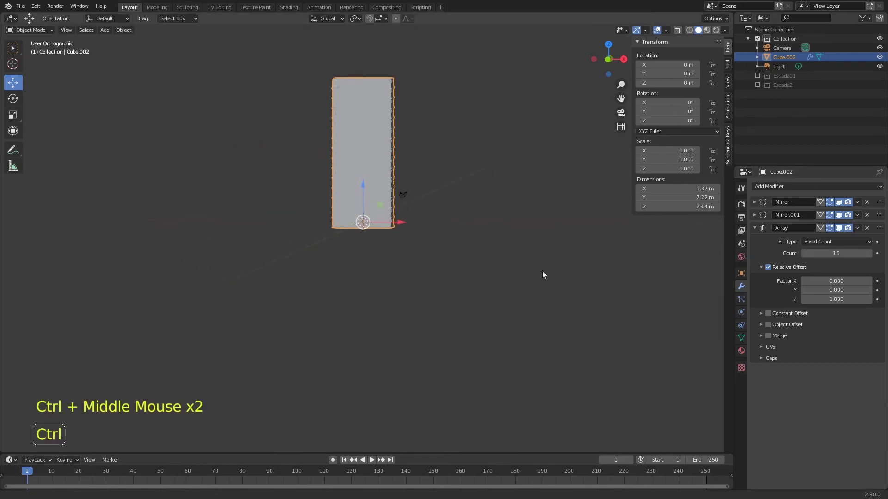
key(ctrl+s)
middle_drag(420, 208, 402, 226)
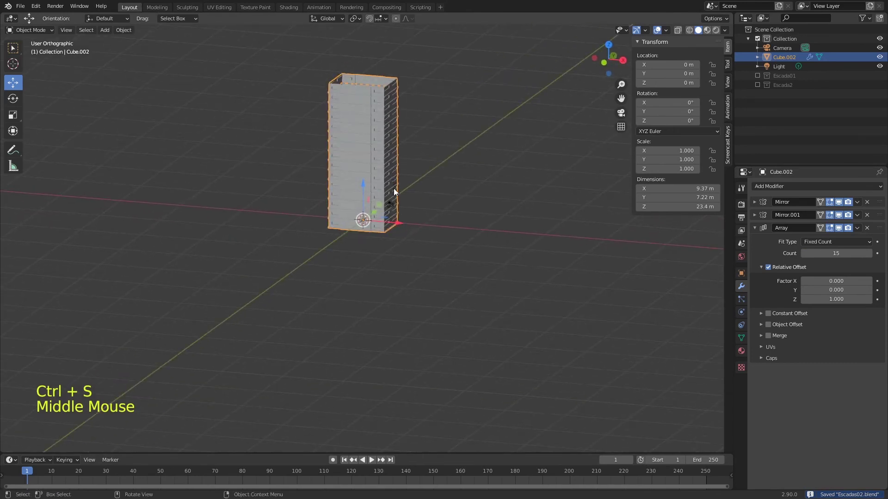
Raise the tower along Z to about 0.88 m so its base rests on the ground plane, and save the file
key(KP_1)
ctrl+middle_drag(393, 188, 432, 136)
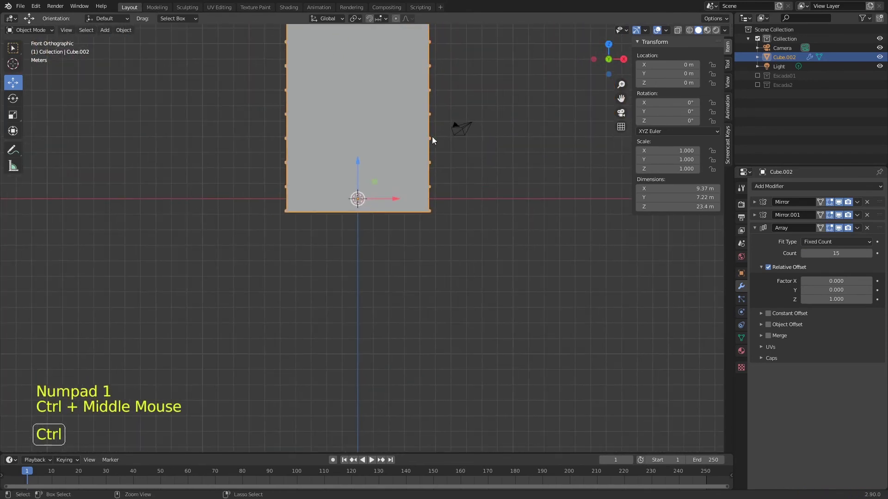
key(g)
key(z)
key(1)
click(392, 122)
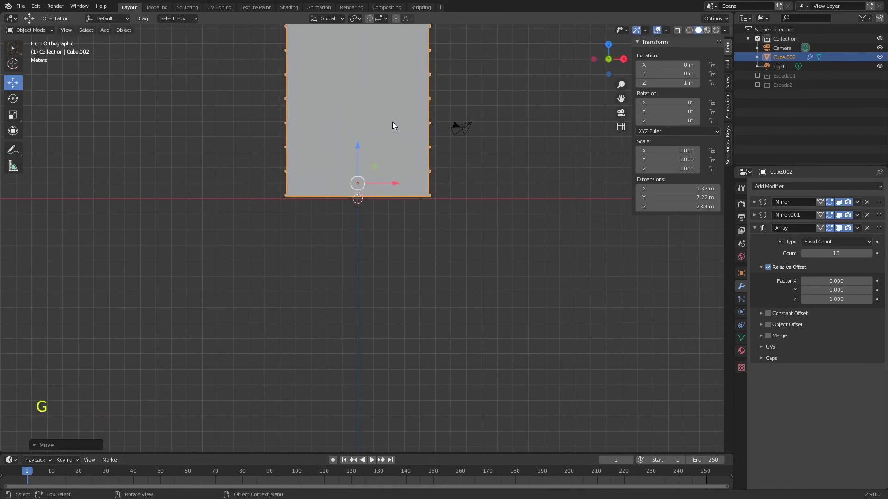
drag(357, 144, 361, 152)
key(ctrl+s)
Align the camera to a frontal view of the whole tower, adjusting the viewpoint and realigning until the building is in view
ctrl+middle_drag(433, 159, 461, 209)
key(ctrl+s)
key(ctrl+s)
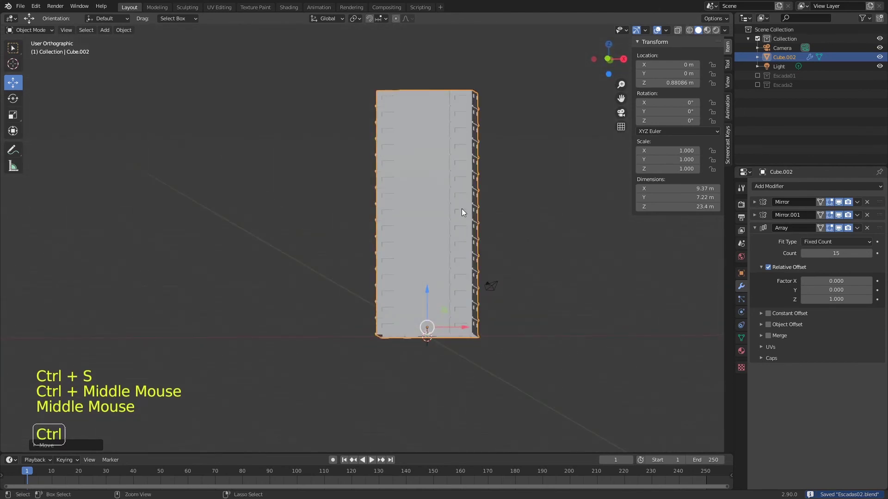
key(ctrl+alt+KP_0)
key(ctrl+alt+KP_0)
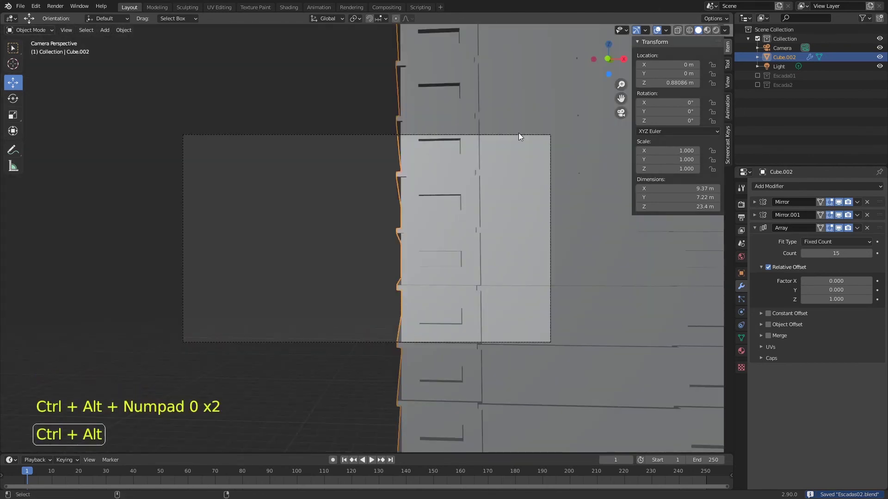
ctrl+middle_drag(494, 137, 501, 168)
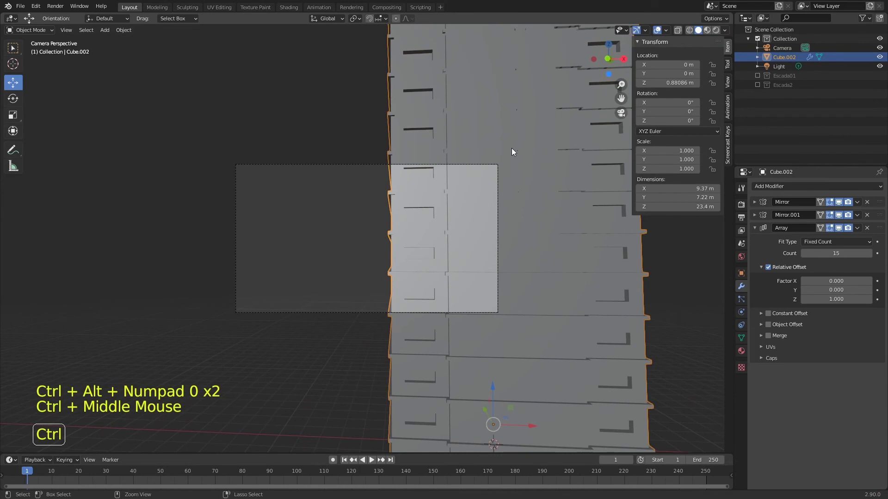
key(KP_0)
ctrl+middle_drag(484, 185, 454, 230)
key(ctrl+alt+KP_0)
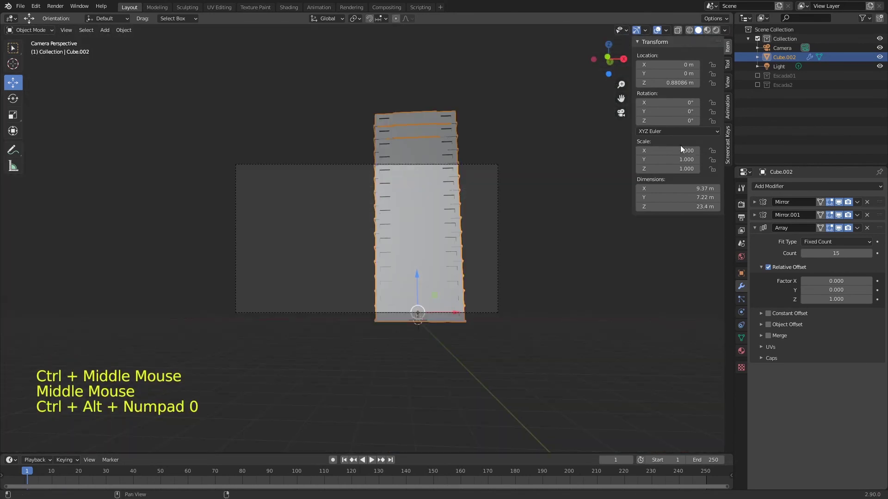
Lock the camera to the view, frame the tower from a low corner angle, and save the file
click(728, 81)
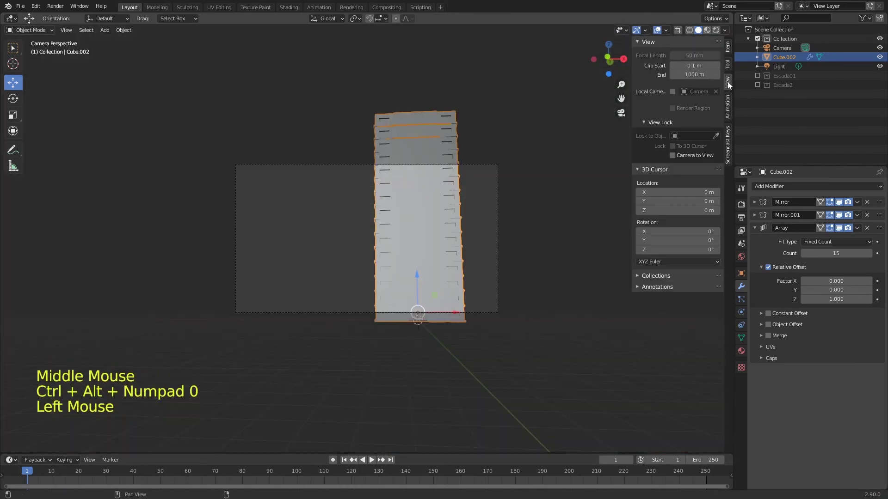
click(673, 156)
key(Home)
ctrl+middle_drag(487, 155, 506, 131)
key(ctrl+s)
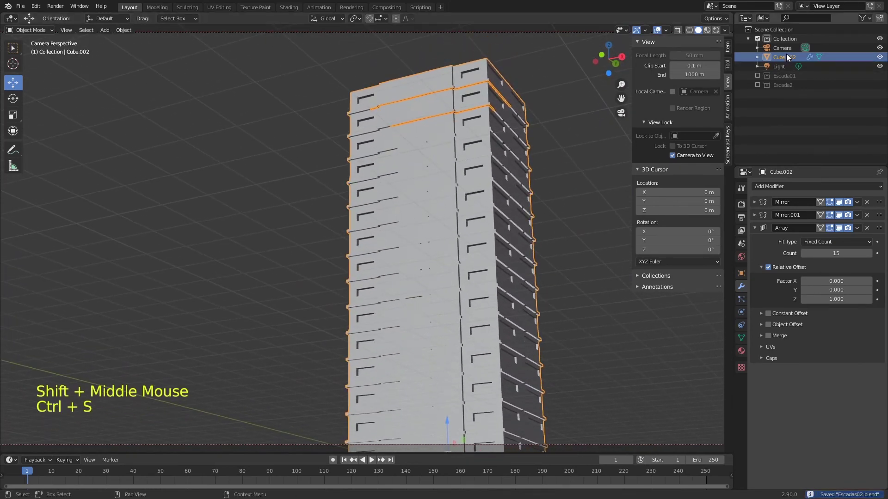
Move the light out in front of the tower near its upper floors, at about X -8.1, Y -10.6, Z 18.7 m
click(788, 66)
click(778, 70)
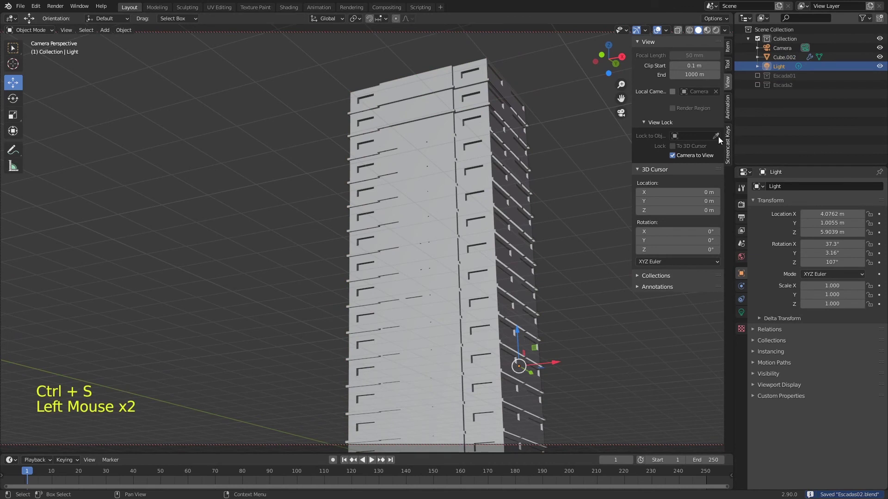
key(g)
click(273, 76)
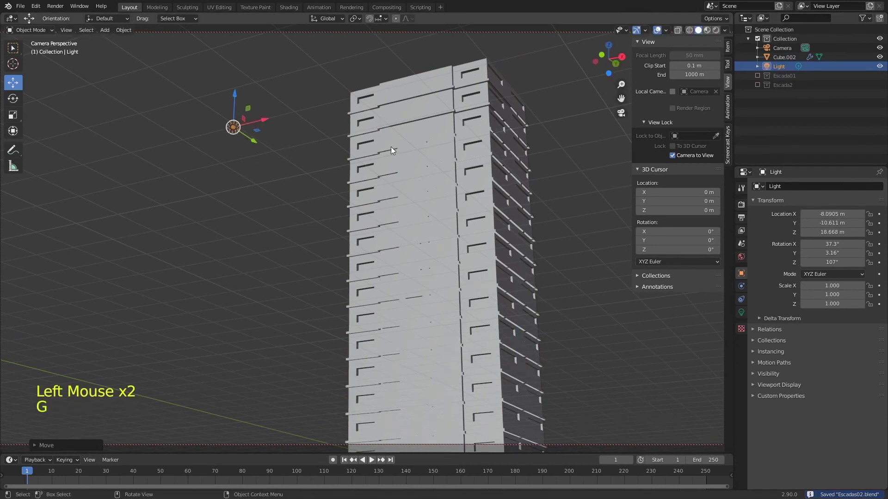
Change the light to a Sun and give it a very pale pink colour
click(740, 312)
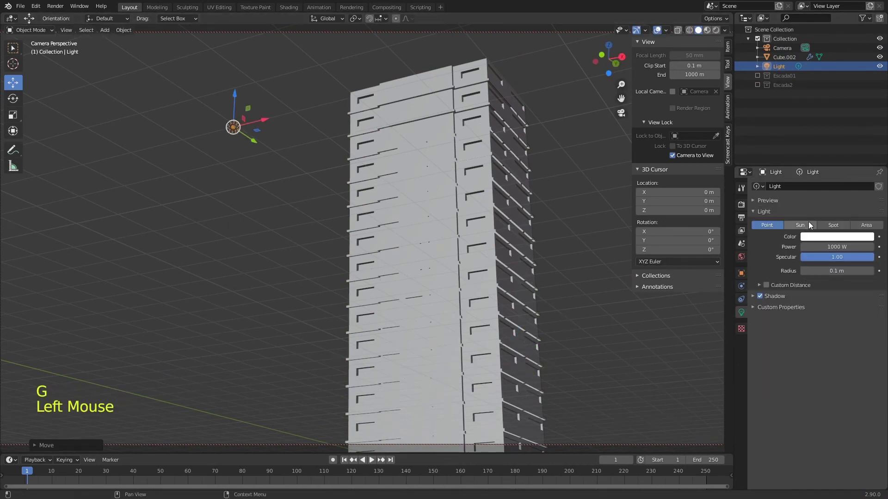
click(801, 225)
click(828, 236)
drag(821, 161, 825, 148)
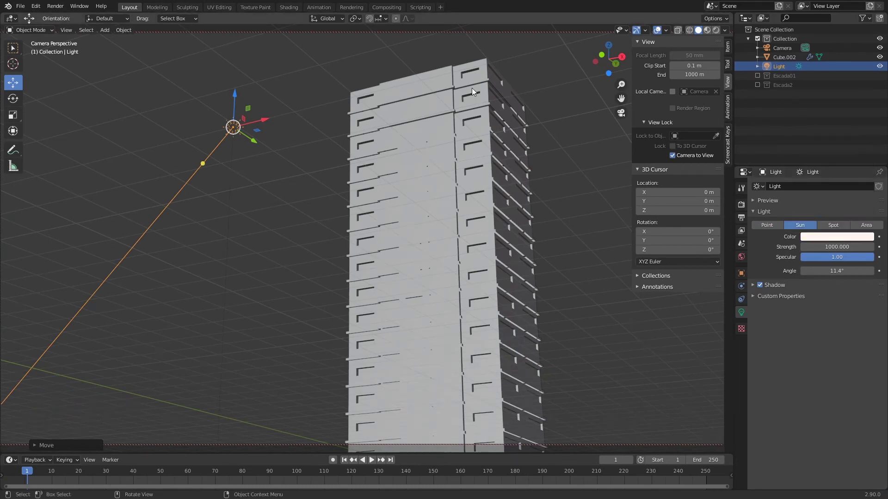
Show rendered shading and rotate the sun in the camera and side views so it lights the tower's front facade
click(716, 30)
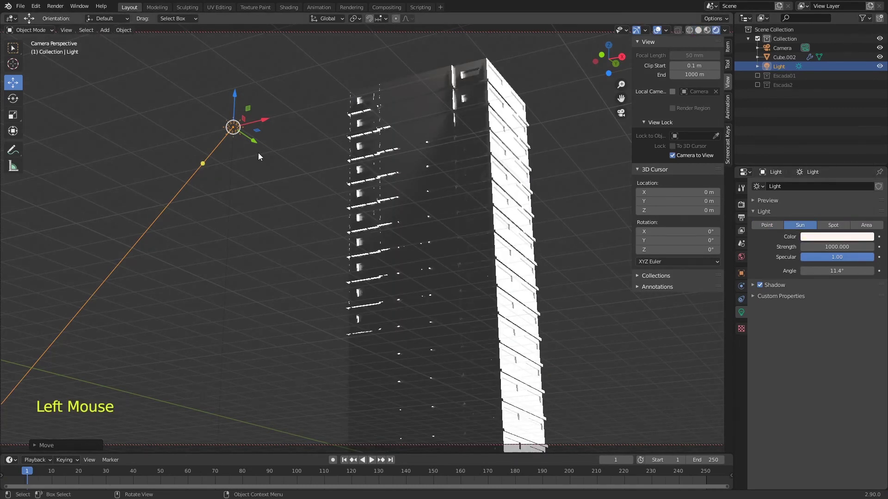
key(r)
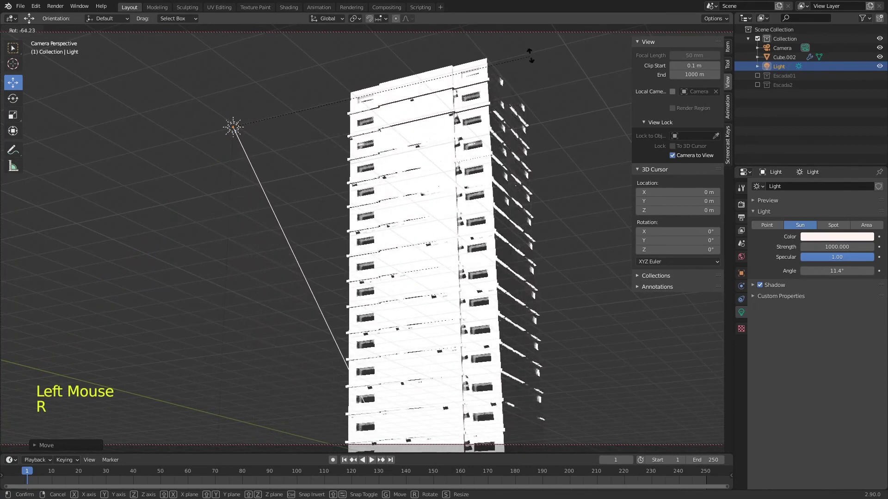
click(563, 104)
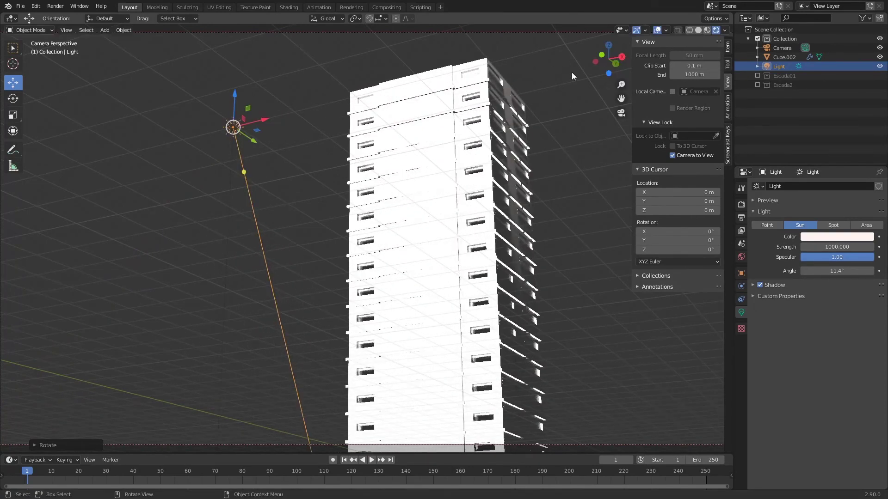
key(KP_3)
key(r)
click(346, 279)
Refine the sun's rotation from the top and side views, return to the camera view, and save the file
key(KP_7)
key(r)
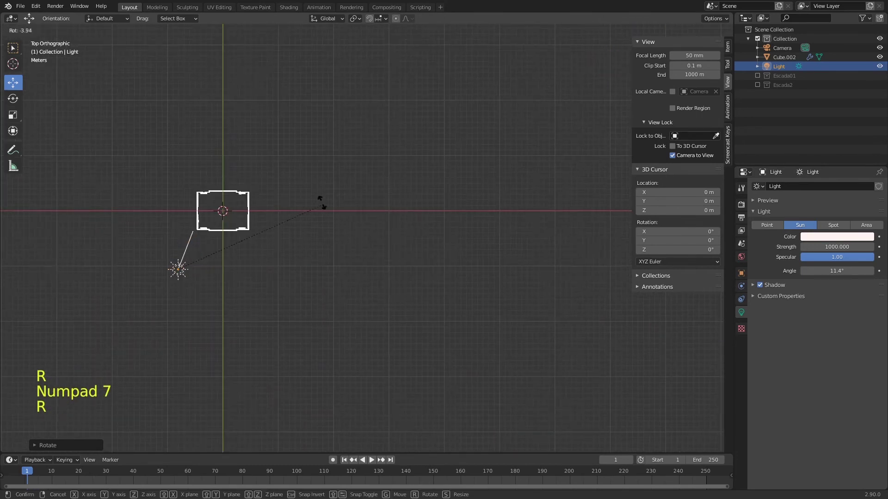
click(324, 201)
key(KP_3)
key(r)
click(370, 262)
middle_drag(349, 257, 481, 240)
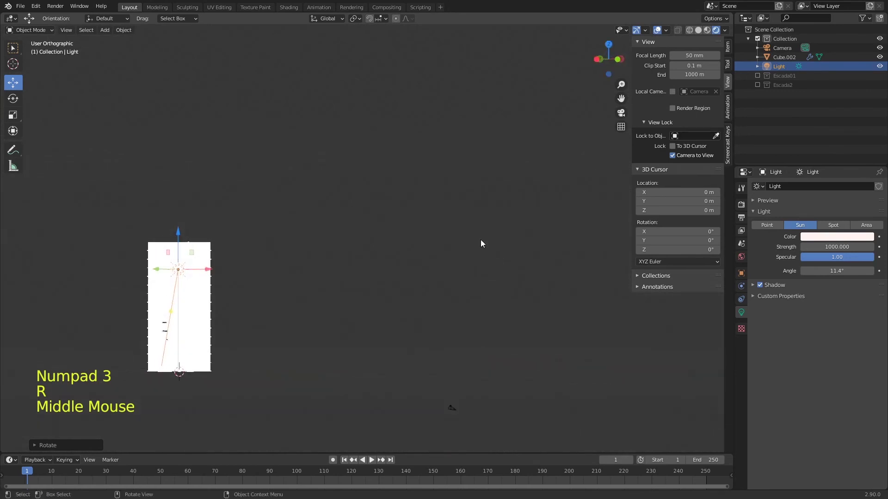
key(KP_0)
key(ctrl+s)
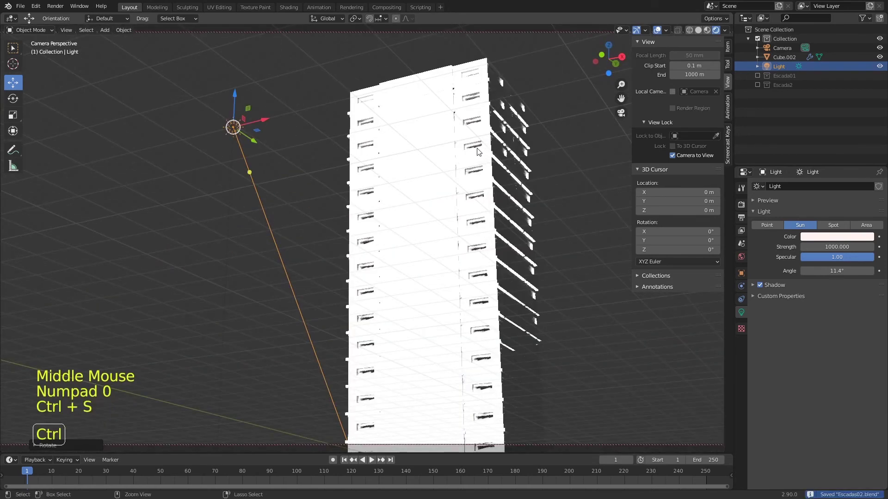
Set the render resolution percentage to 50%, render a test image of the tower, close it, and save the file
click(741, 218)
double_click(832, 215)
text(50)
key(Return)
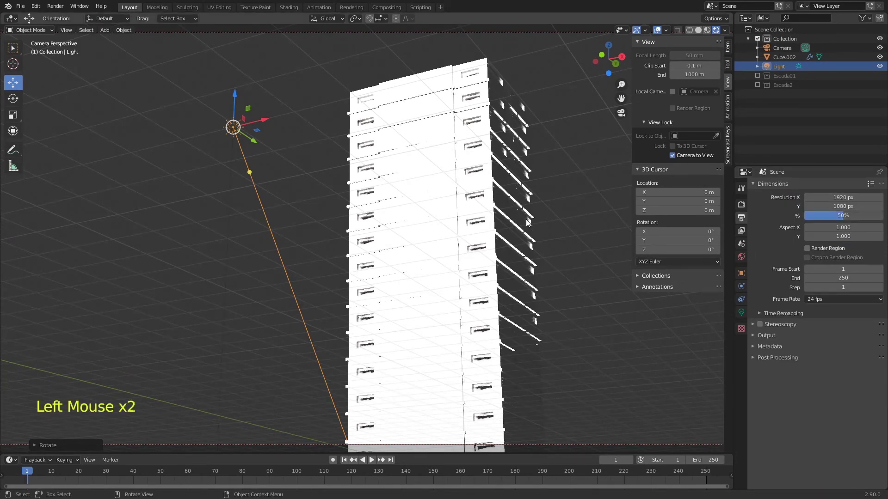
key(F12)
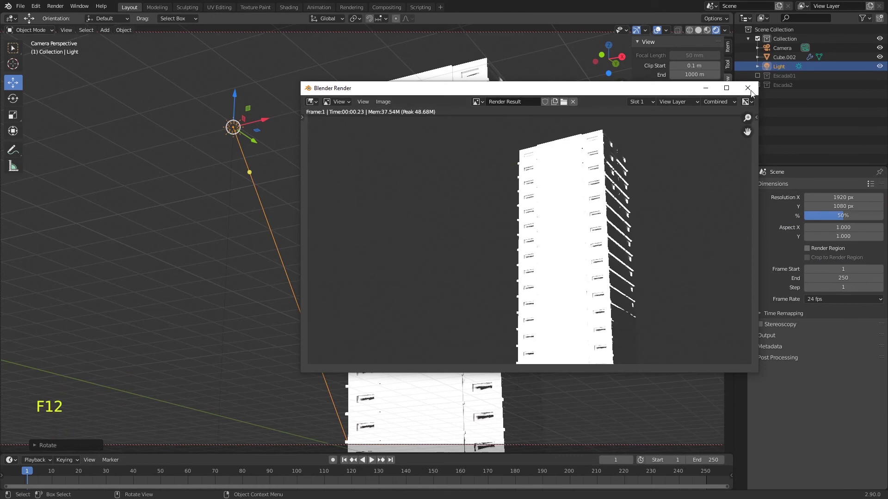
click(748, 88)
key(ctrl+s)
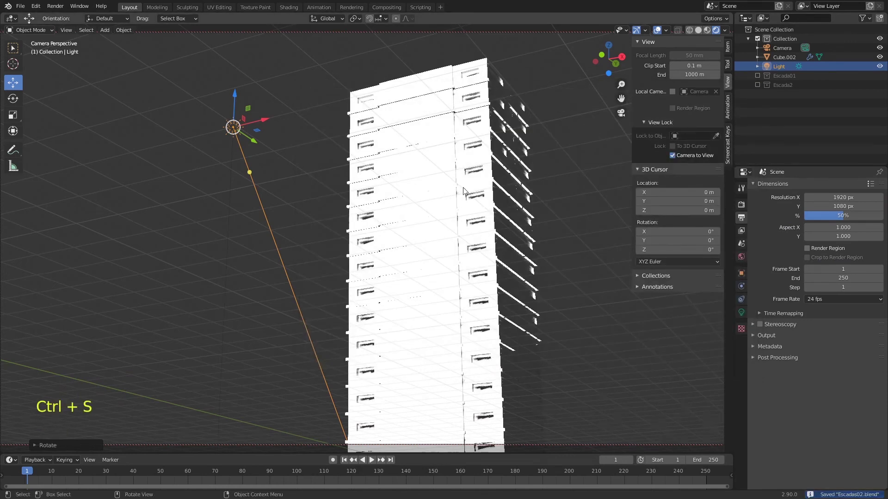
Reduce the sun light's strength to 10 and save the file
key(KP_0)
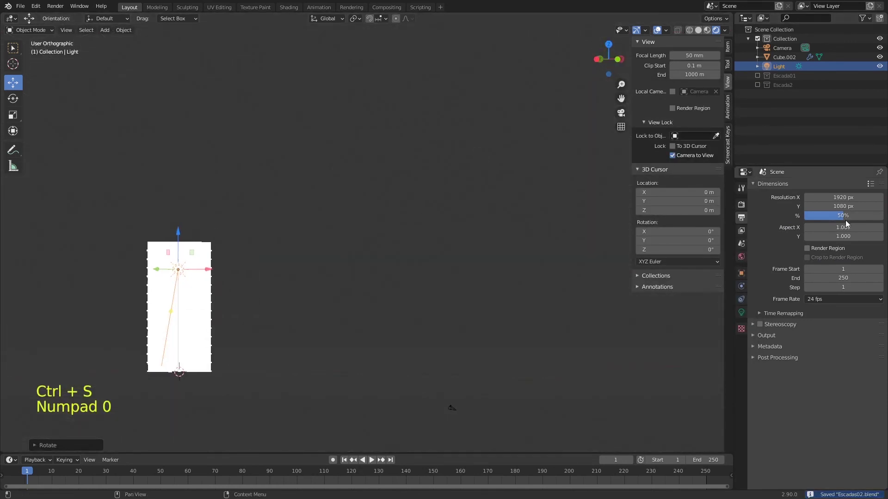
click(741, 312)
double_click(838, 246)
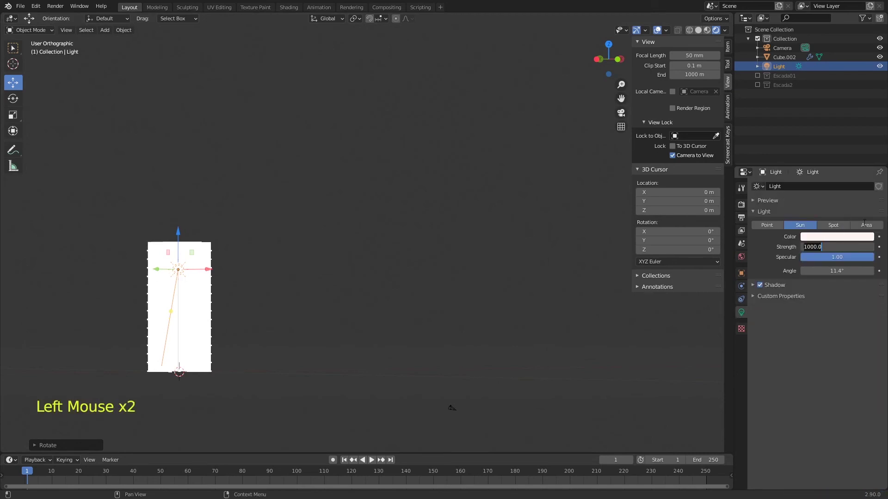
text(10)
key(Return)
key(ctrl+s)
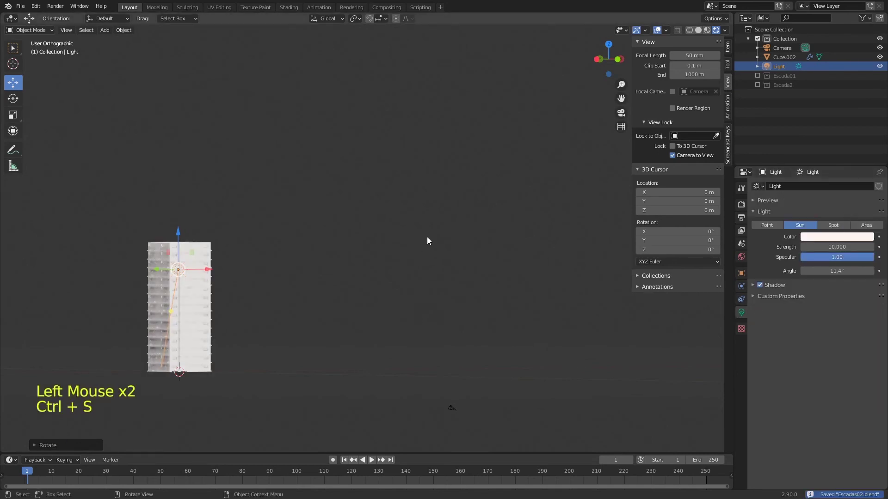
Render the tower again from the camera with the weaker sun, close the result, and save the file
key(KP_0)
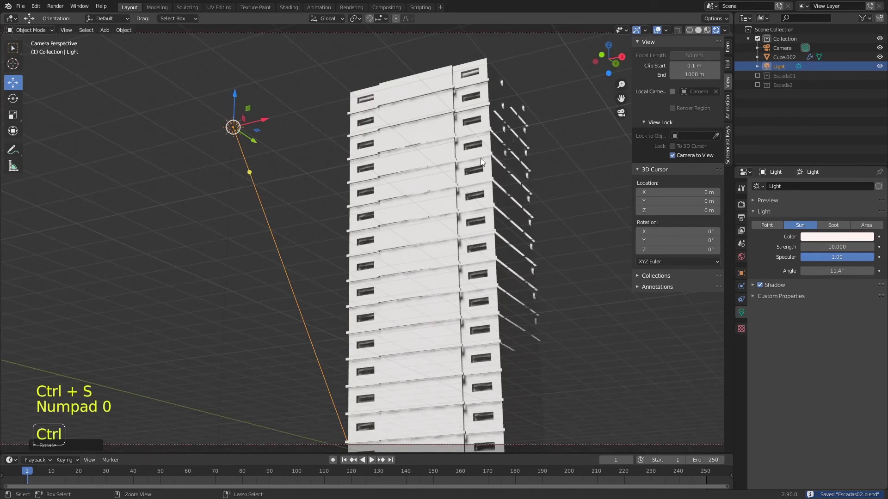
key(ctrl+s)
key(F12)
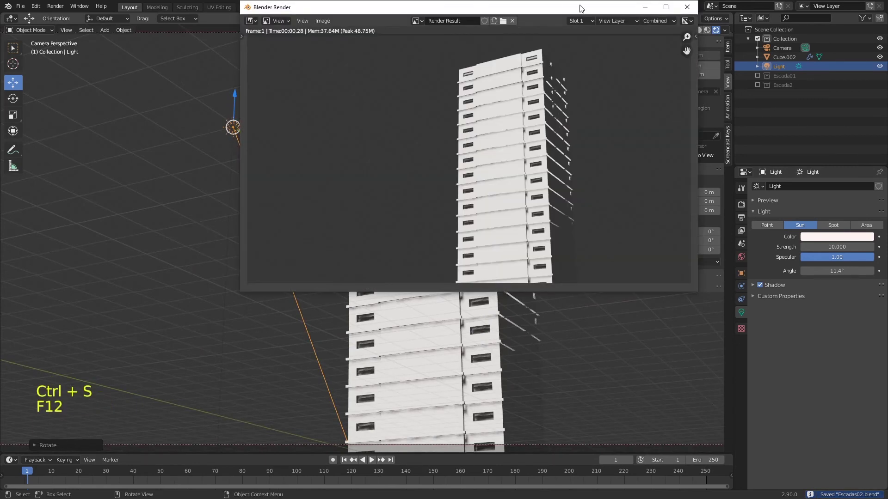
click(688, 8)
key(ctrl+s)
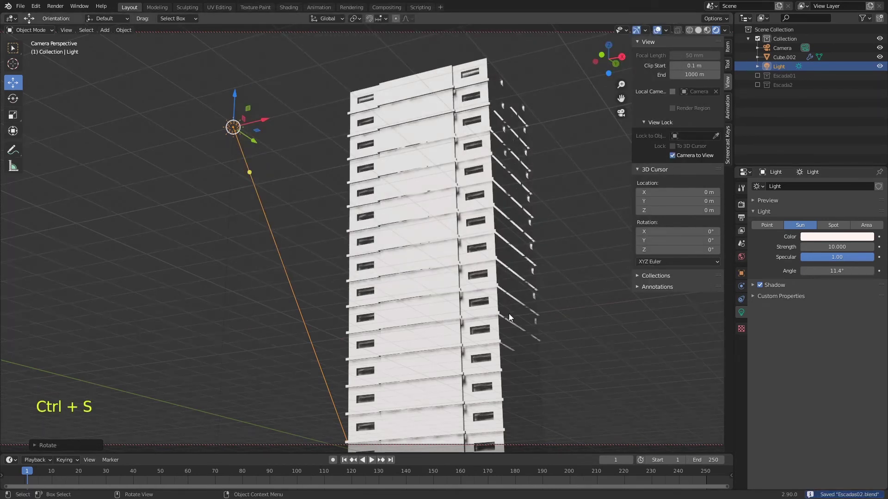
Turn off viewport display of the tower's Array and both Mirror modifiers to show only the base wall section
click(741, 188)
click(453, 248)
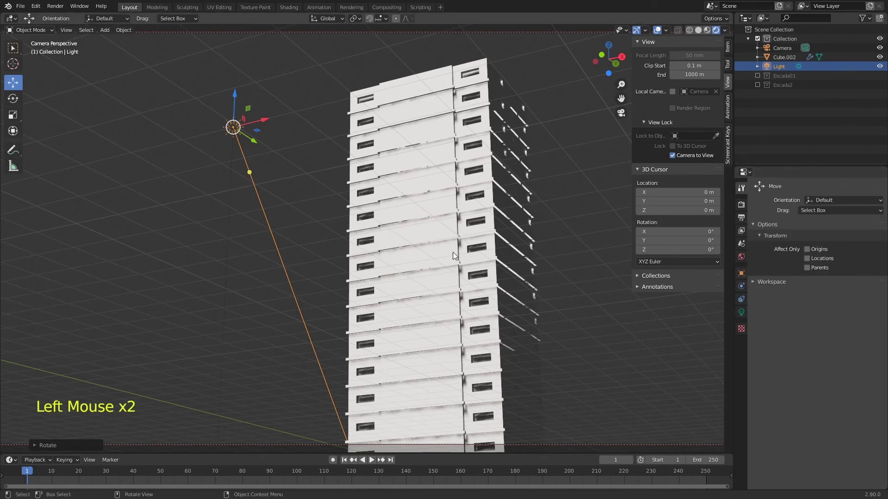
click(742, 286)
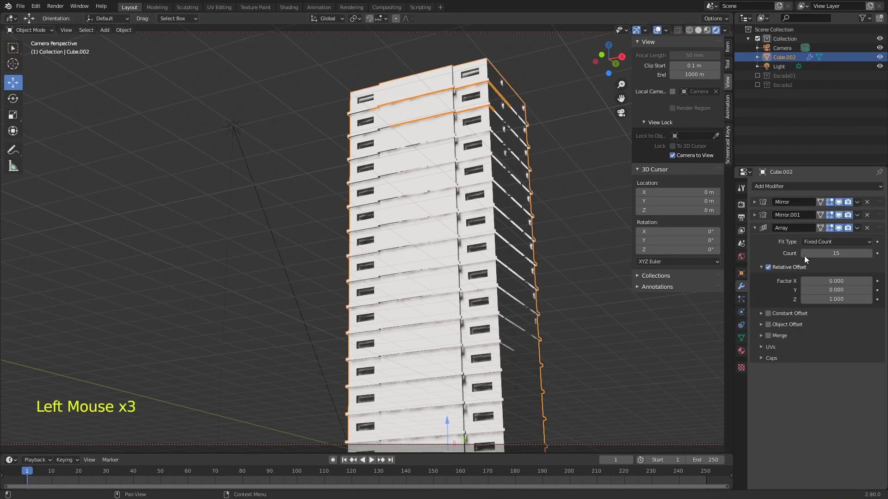
click(755, 228)
click(837, 228)
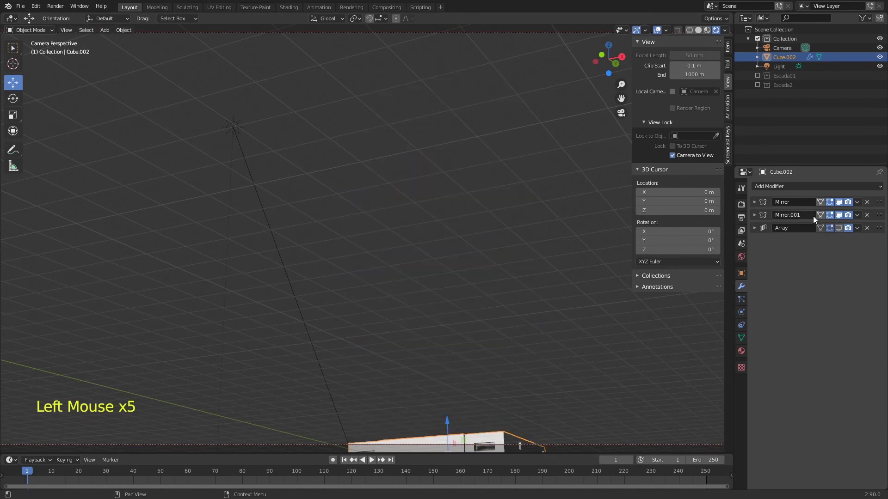
click(839, 215)
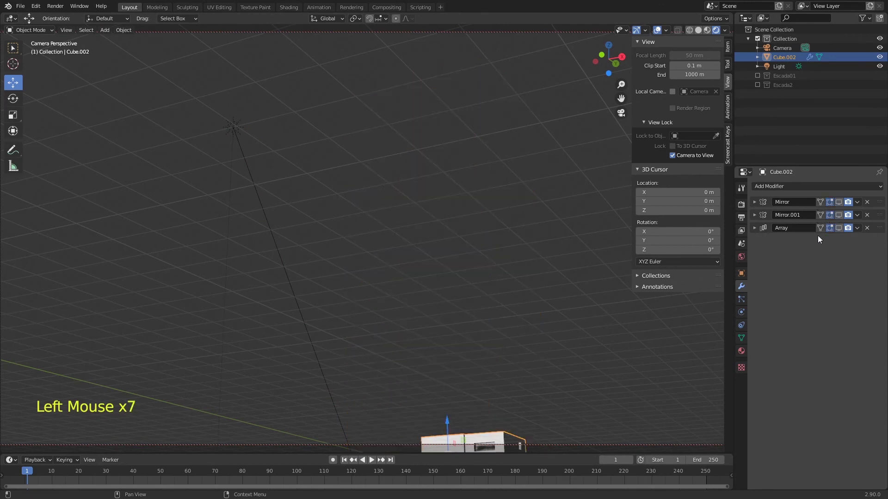
Leave the camera view, frame the base wall section at an angle, and switch the viewport to solid shading
shift+middle_drag(548, 334, 550, 326)
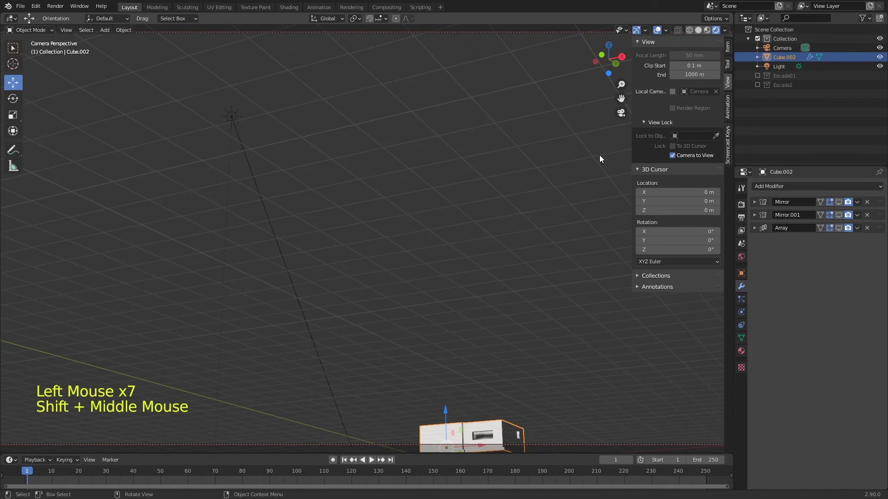
key(KP_0)
key(KP_Decimal)
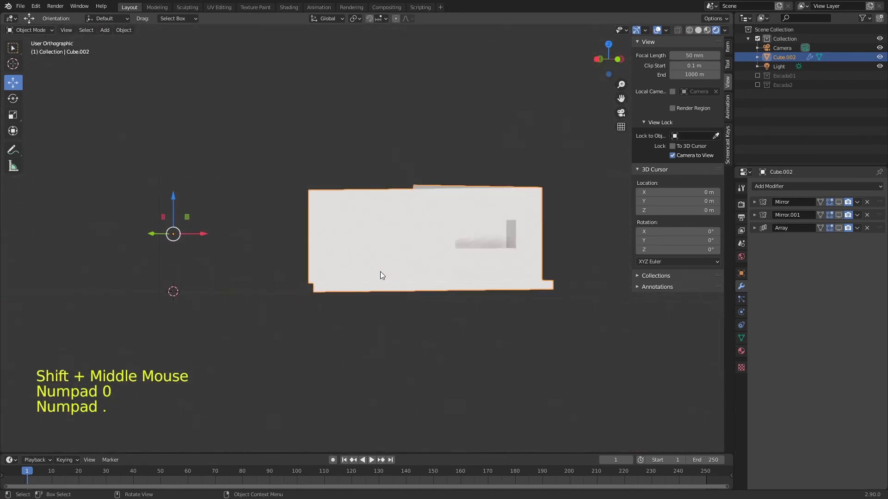
key(KP_7)
middle_drag(498, 274, 631, 32)
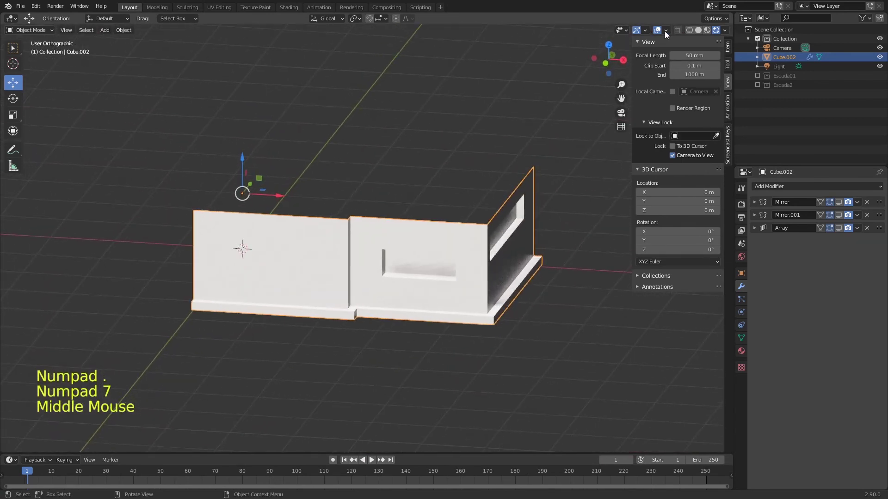
click(699, 30)
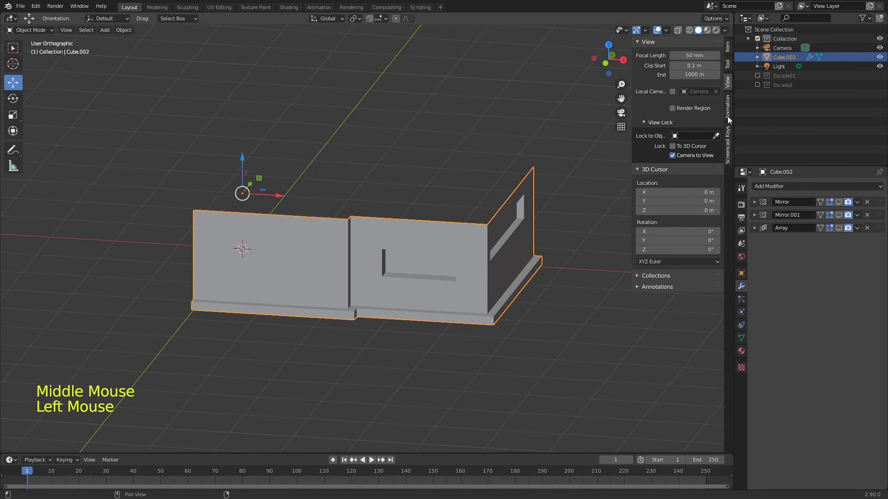
Give the base wall section a new material with a pale yellow base color and preview it in the viewport
click(741, 352)
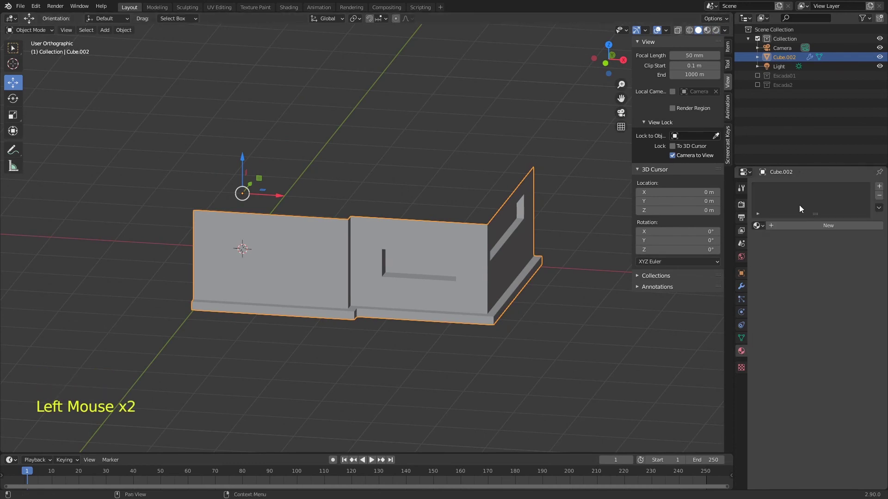
click(804, 226)
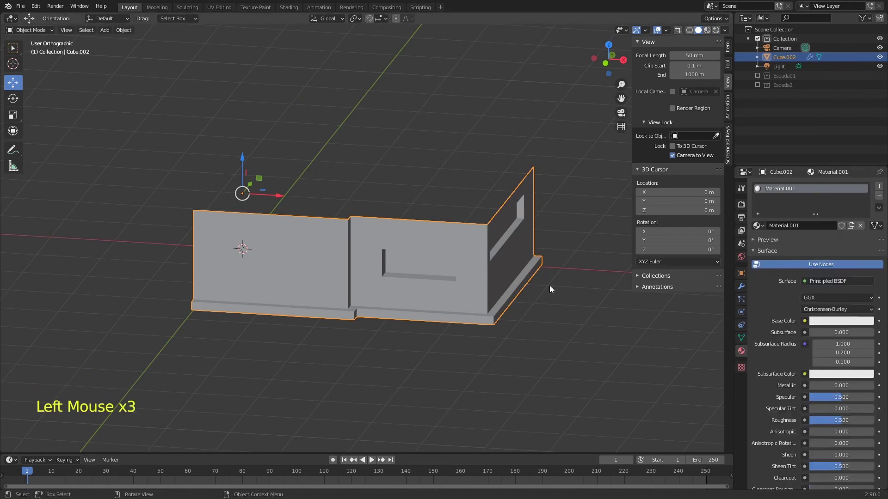
click(822, 322)
drag(822, 225, 821, 226)
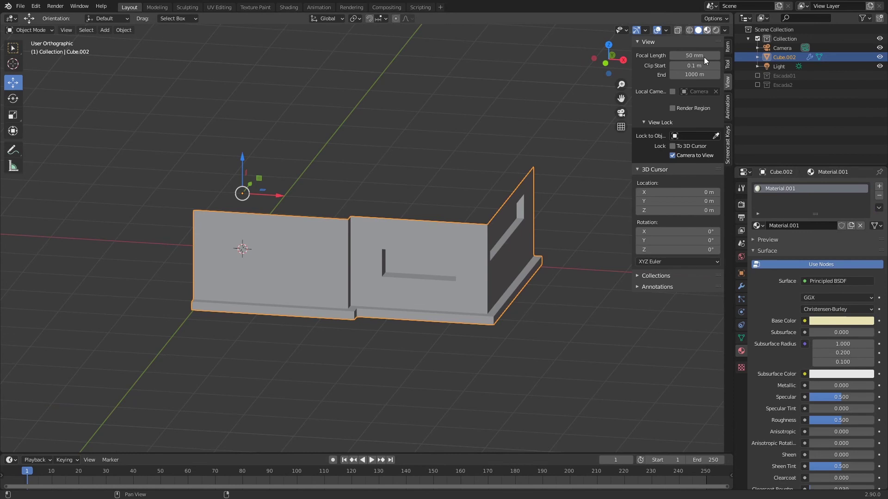
click(706, 30)
Select both recessed window faces and assign them a second material with a light blue base color (about H 0.556, S 0.426, V 0.906)
middle_drag(416, 259, 439, 271)
key(Tab)
click(442, 272)
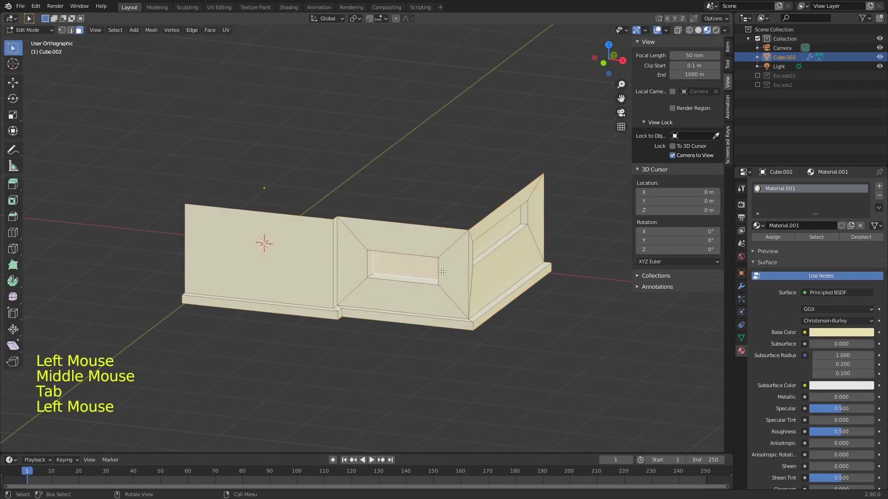
shift+click(498, 236)
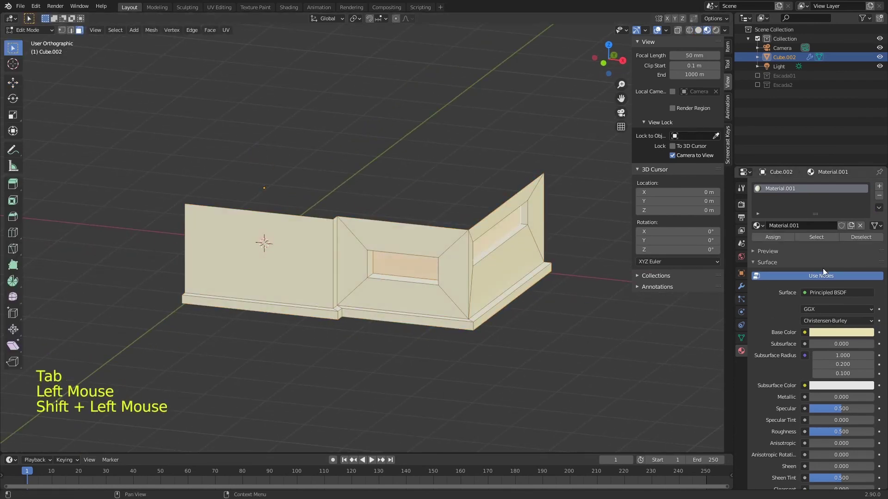
click(879, 185)
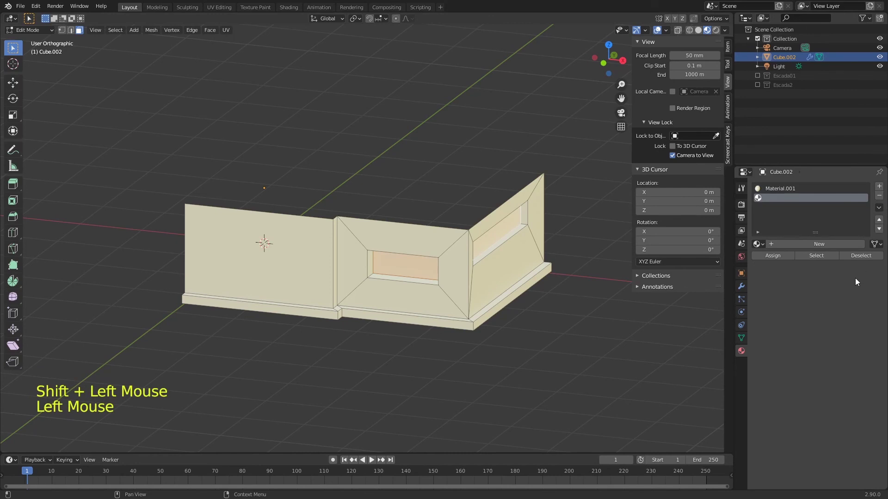
click(806, 244)
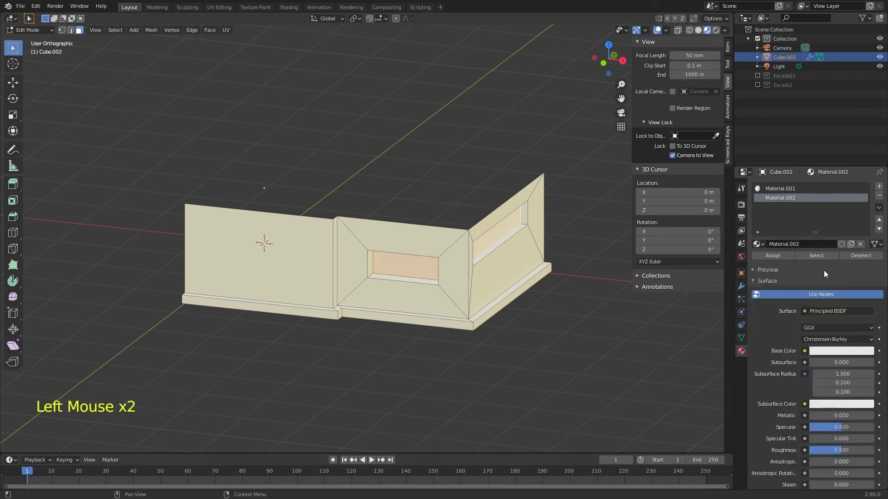
click(827, 350)
drag(828, 249, 831, 238)
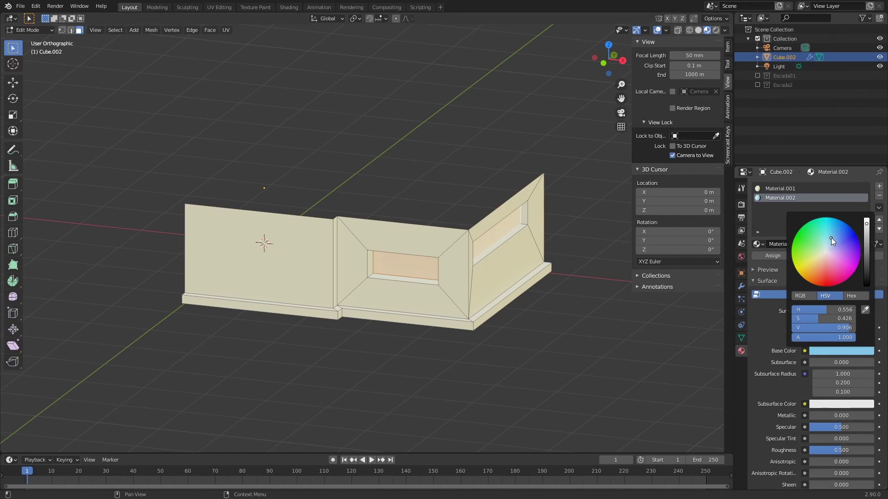
click(772, 256)
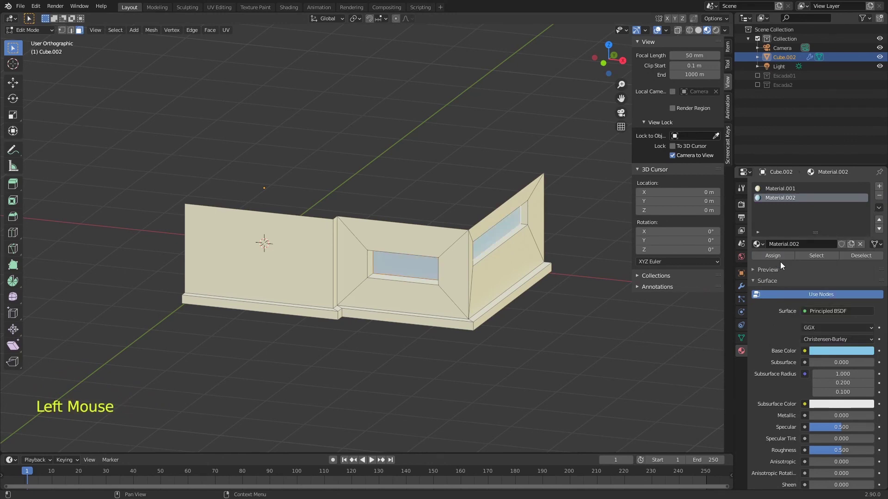
Select the windowless wall face and the narrow side face beside it, and turn off node use for the first material
middle_drag(568, 263, 571, 240)
middle_drag(466, 255, 498, 292)
click(333, 282)
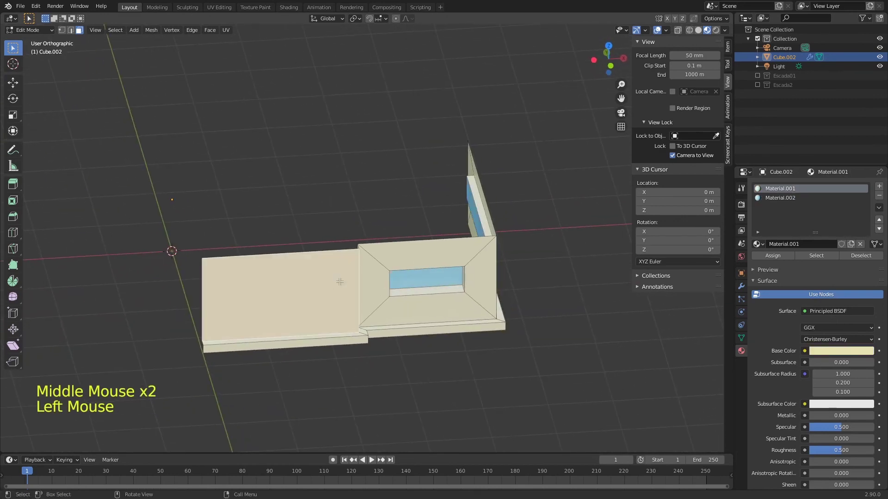
middle_drag(361, 292, 340, 279)
shift+click(351, 283)
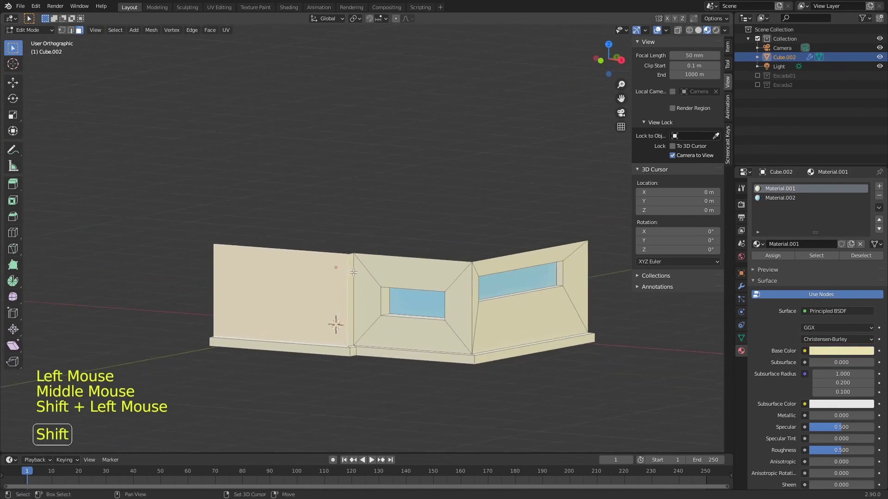
click(818, 294)
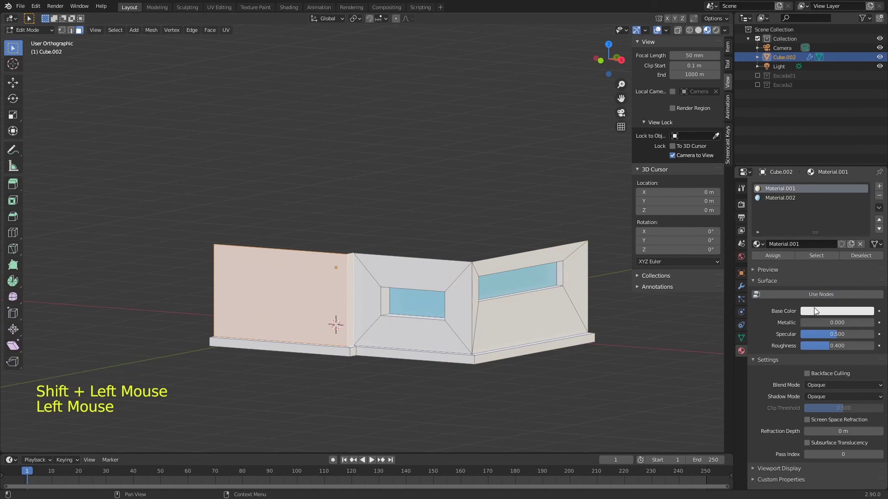
Add a third material with a brick-red base color (about H 0.022, S 0.485, V 0.653) and assign it to the selected wall faces
click(780, 199)
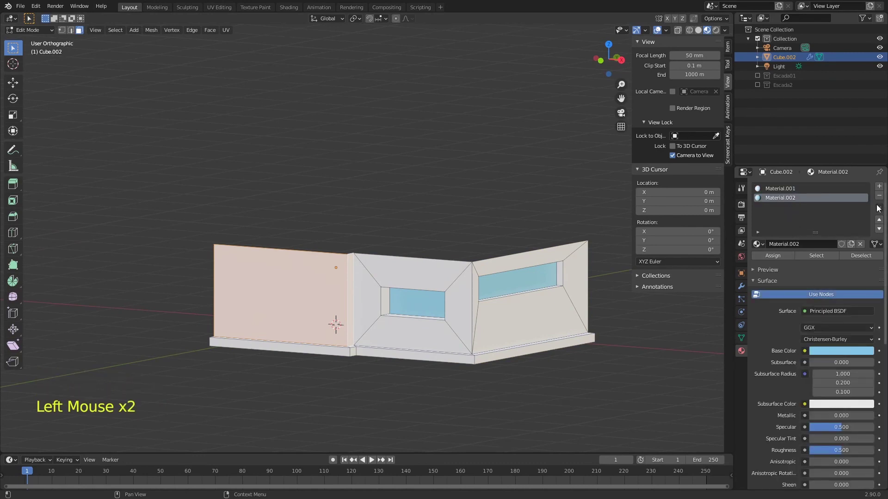
click(879, 186)
click(803, 245)
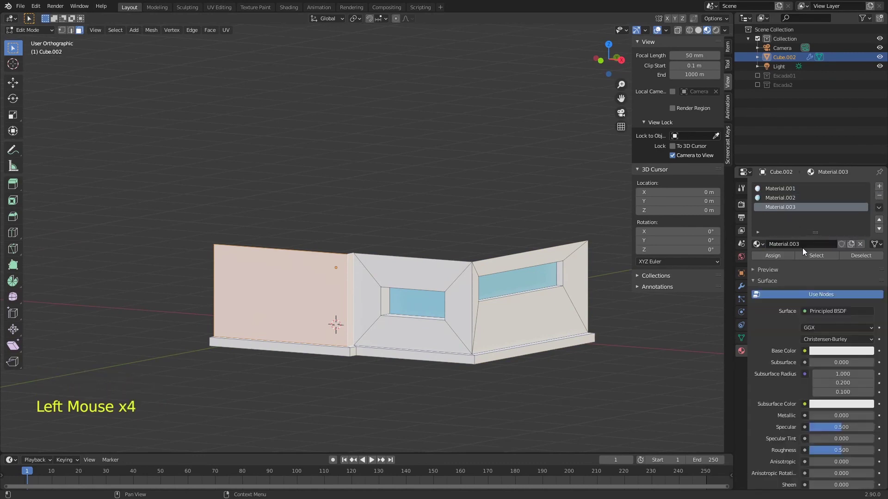
click(829, 351)
drag(825, 263, 823, 268)
click(868, 240)
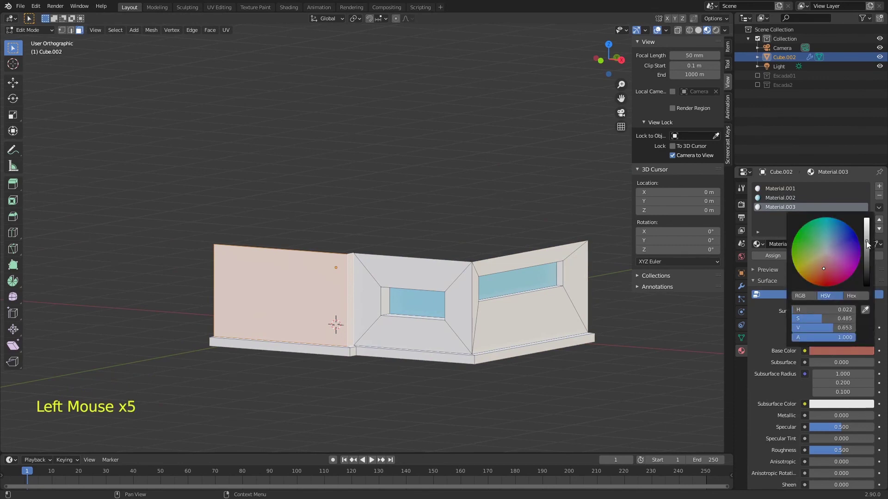
click(784, 257)
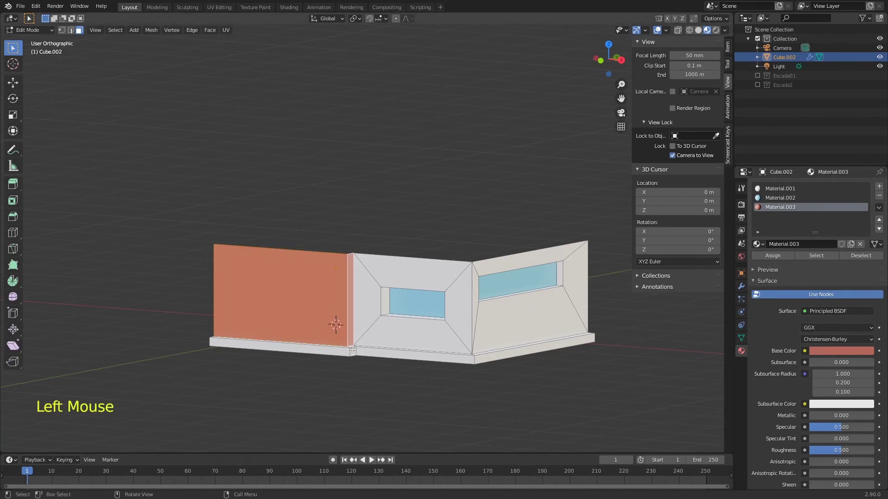
Select the whole ledge along the wall's base, assign it a fourth material with a near-white color, and save the file
alt+click(364, 351)
key(ctrl+KP_Add)
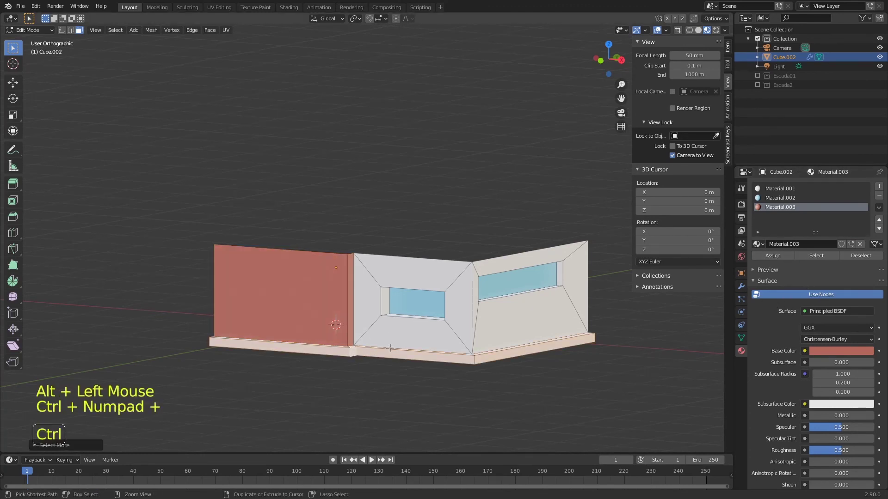
click(879, 186)
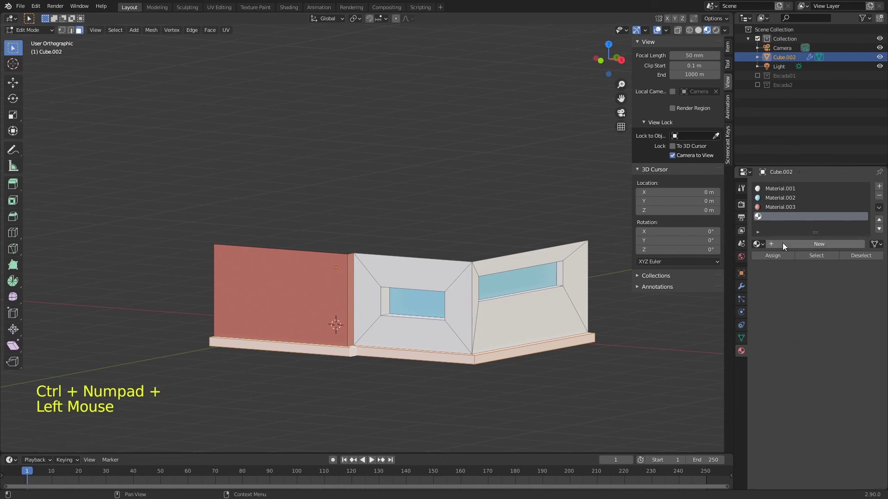
click(818, 243)
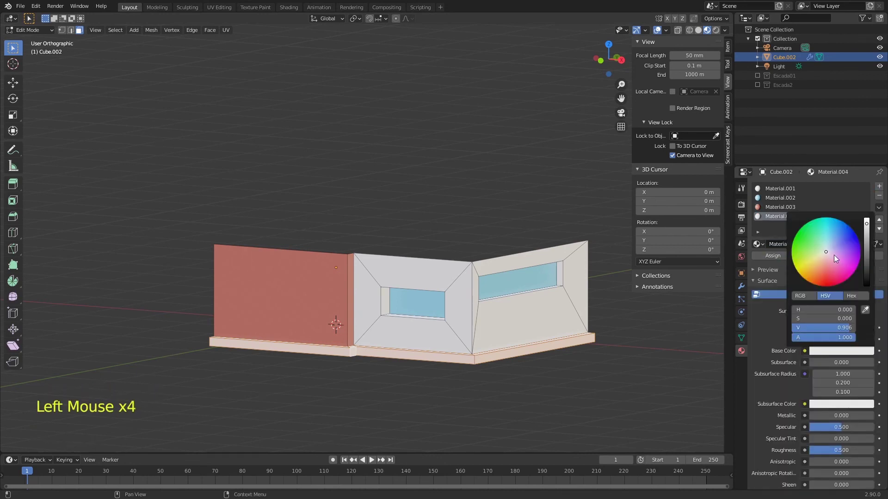
mouse_move(828, 248)
mouse_down()
mouse_move(833, 220)
mouse_move(833, 264)
mouse_move(804, 252)
mouse_move(817, 248)
mouse_move(814, 258)
mouse_move(825, 230)
mouse_move(827, 253)
mouse_up()
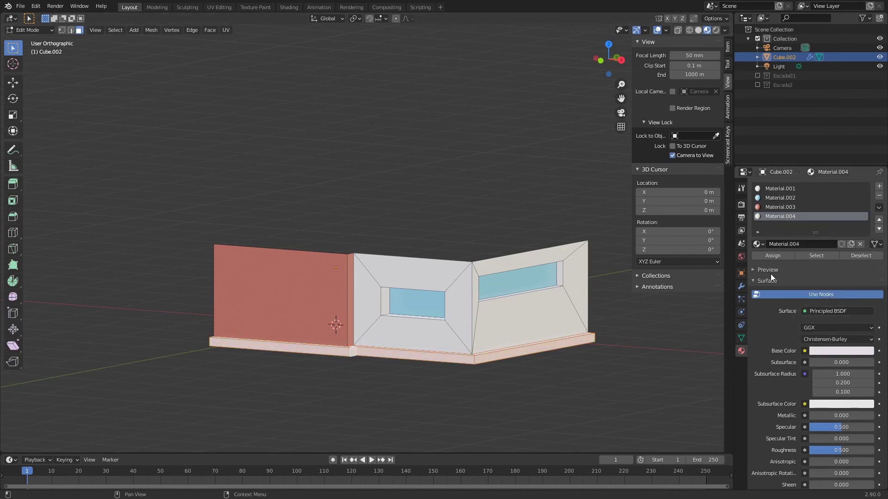
click(775, 257)
key(Tab)
middle_drag(530, 273, 679, 135)
key(ctrl+s)
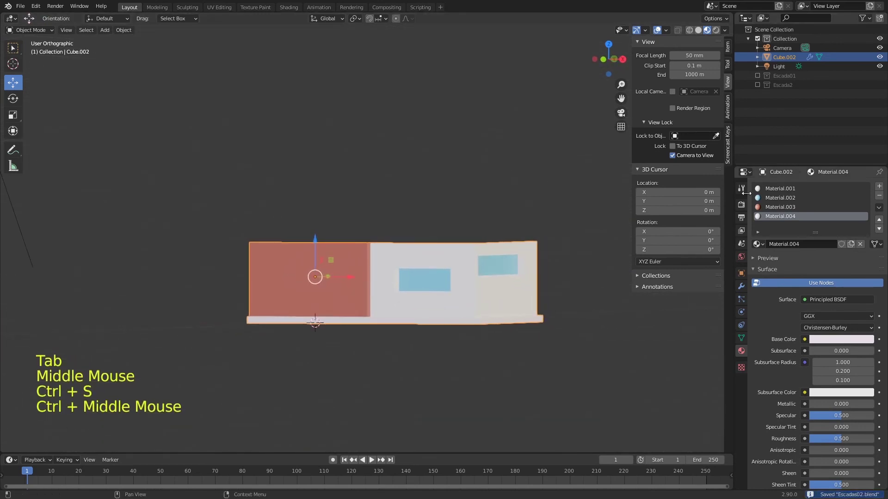
Turn viewport display of both Mirror modifiers and the Array back on, look through the camera, and save the file
click(741, 286)
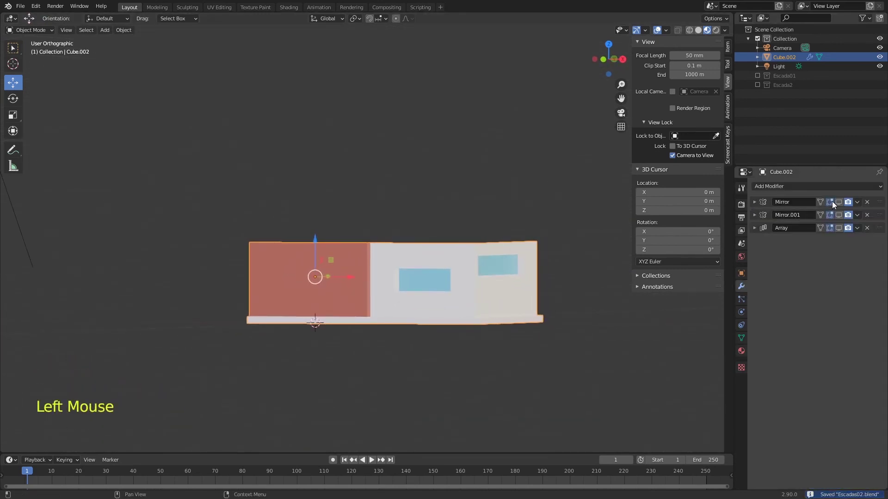
drag(839, 202, 840, 230)
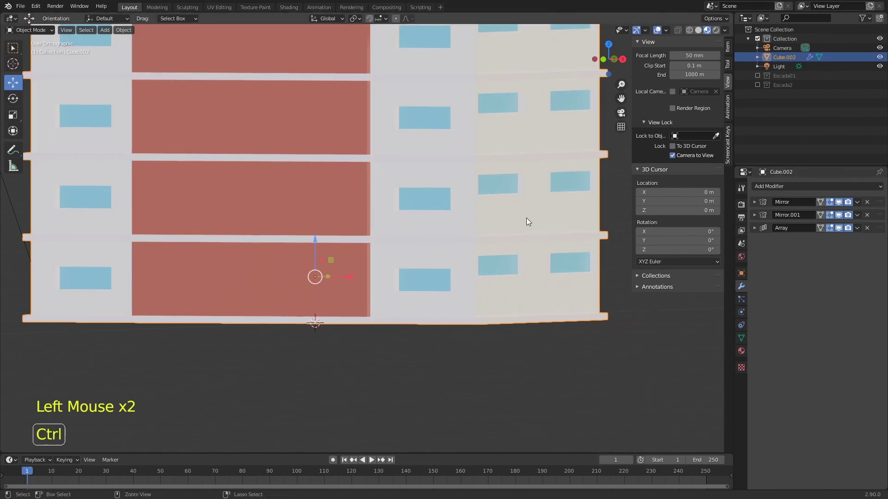
key(KP_0)
key(ctrl+s)
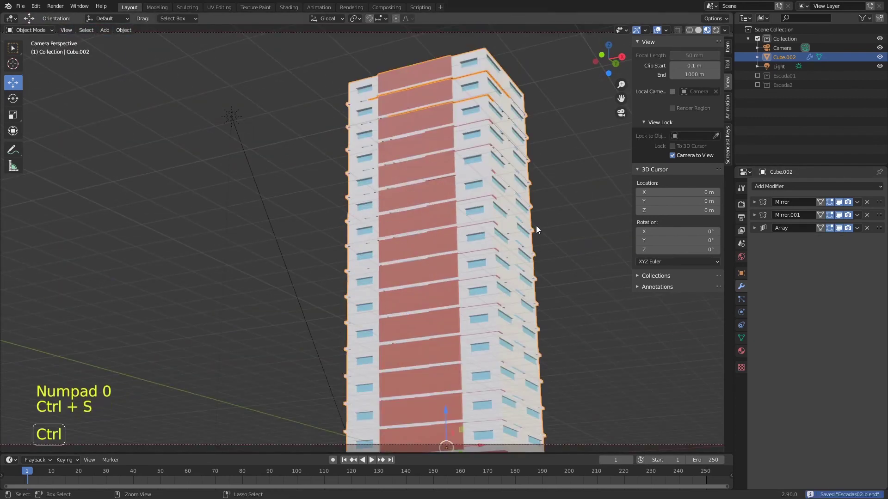
double_click(589, 240)
key(ctrl+s)
In front view, add another Array modifier that repeats the tower 4 times with a relative X factor of 1.8
key(KP_1)
ctrl+middle_drag(477, 113, 507, 163)
click(600, 157)
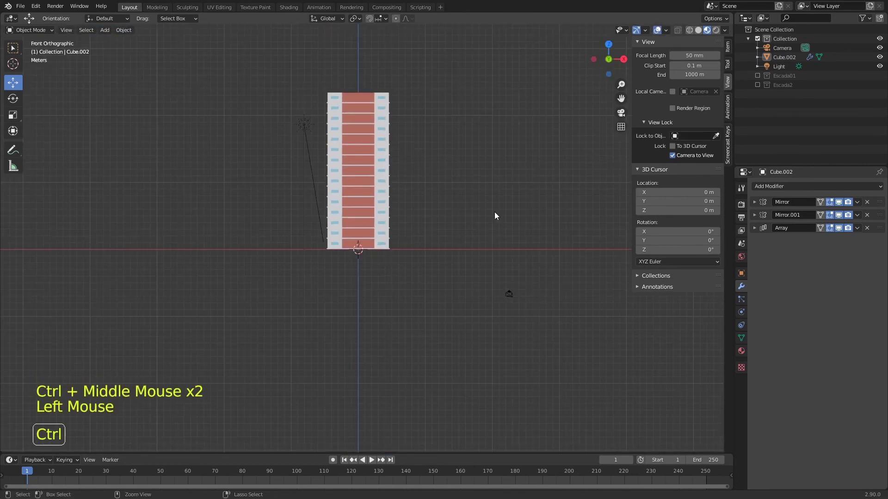
key(ctrl+s)
click(770, 187)
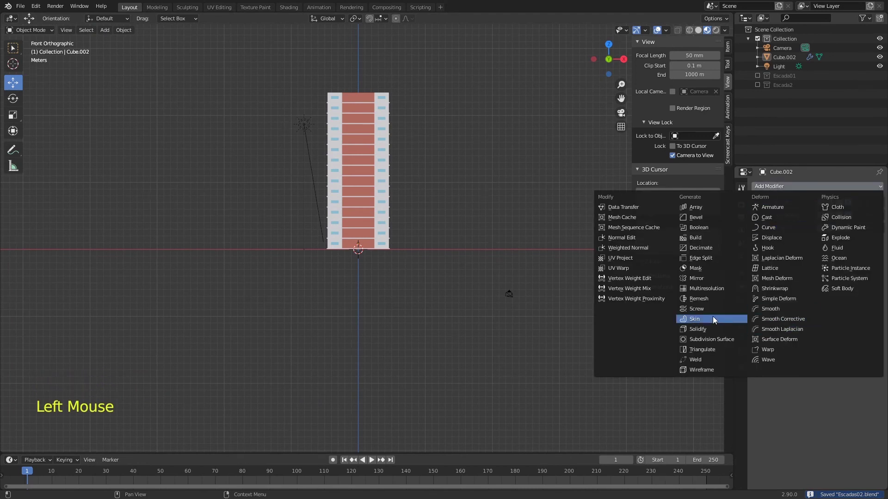
click(701, 207)
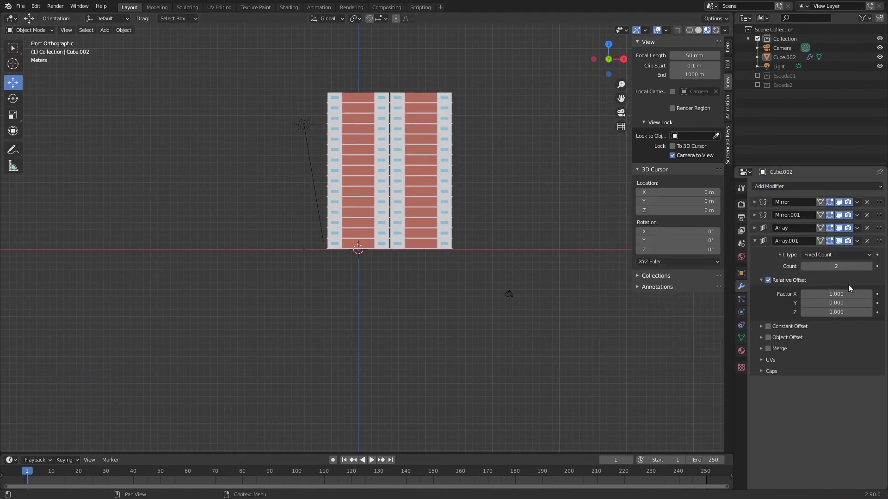
drag(835, 295, 840, 292)
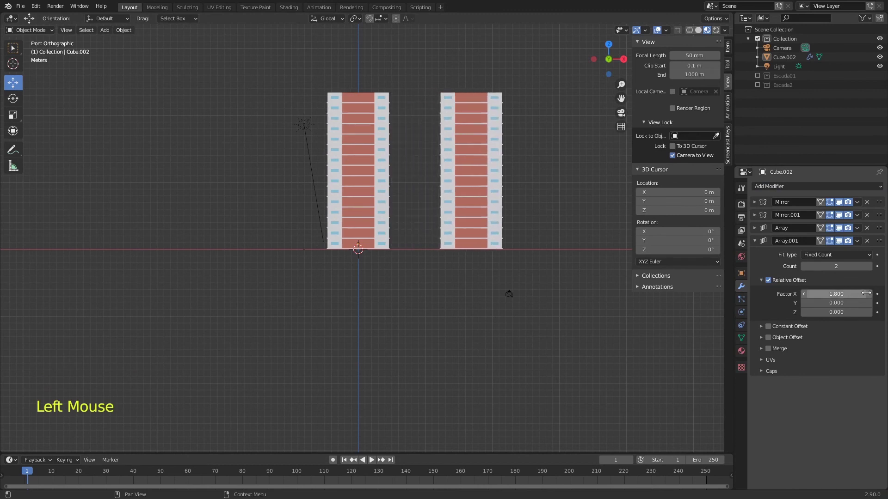
click(869, 267)
click(869, 267)
click(869, 267)
ctrl+middle_drag(572, 311, 576, 316)
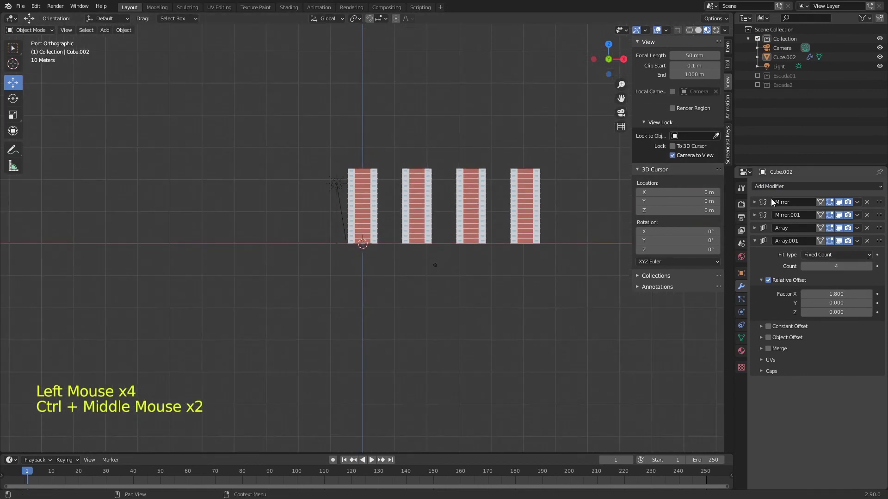
Add a third Array modifier to the row of towers and set its relative X factor to 0
click(761, 186)
click(693, 202)
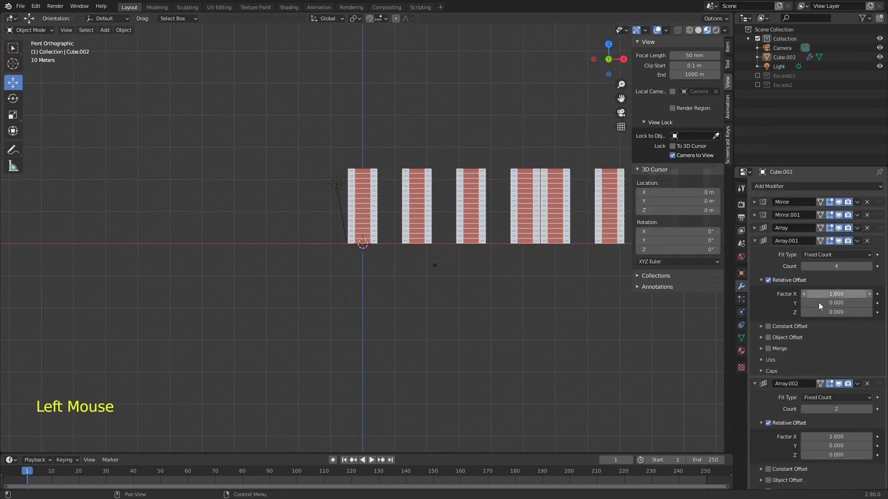
double_click(840, 294)
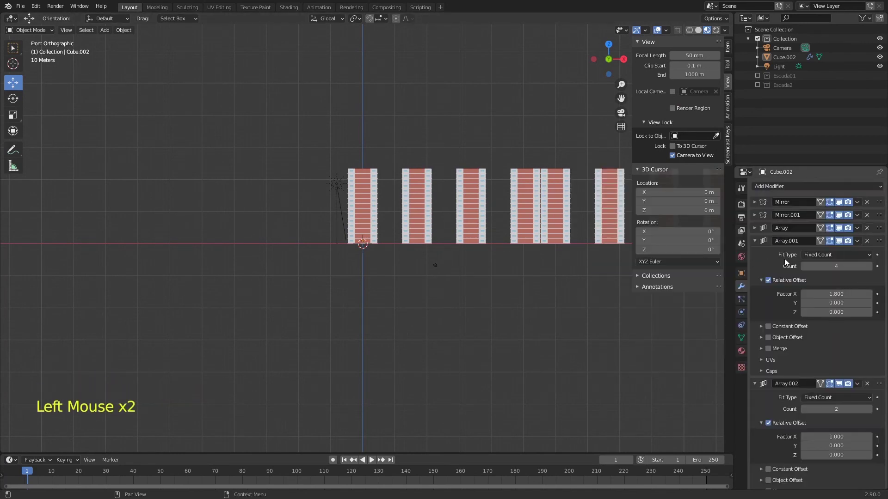
click(755, 241)
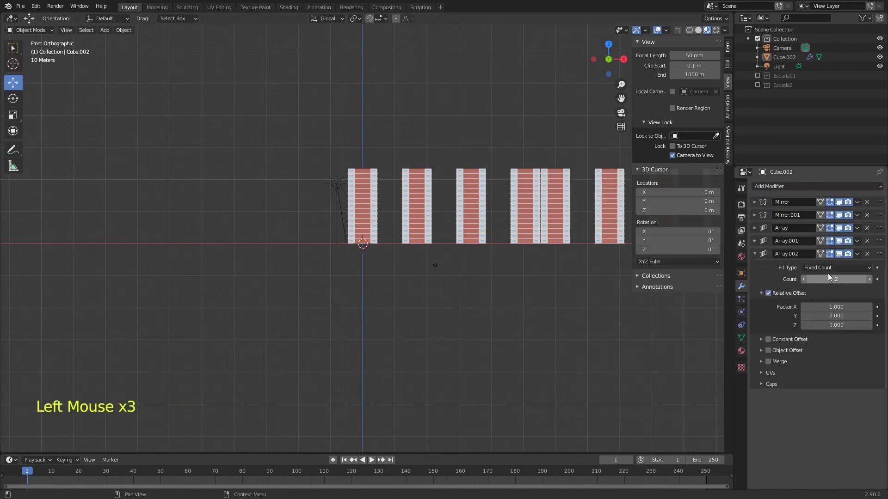
drag(840, 307, 839, 322)
click(842, 309)
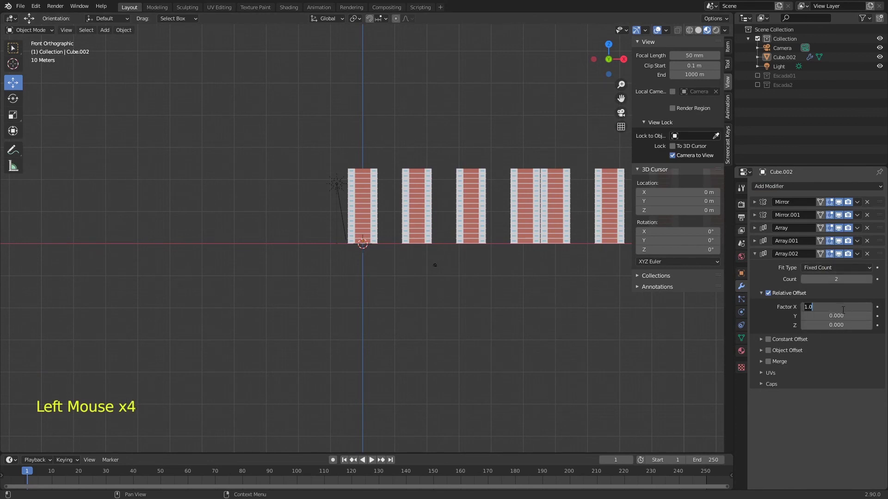
key(BackSpace)
key(BackSpace)
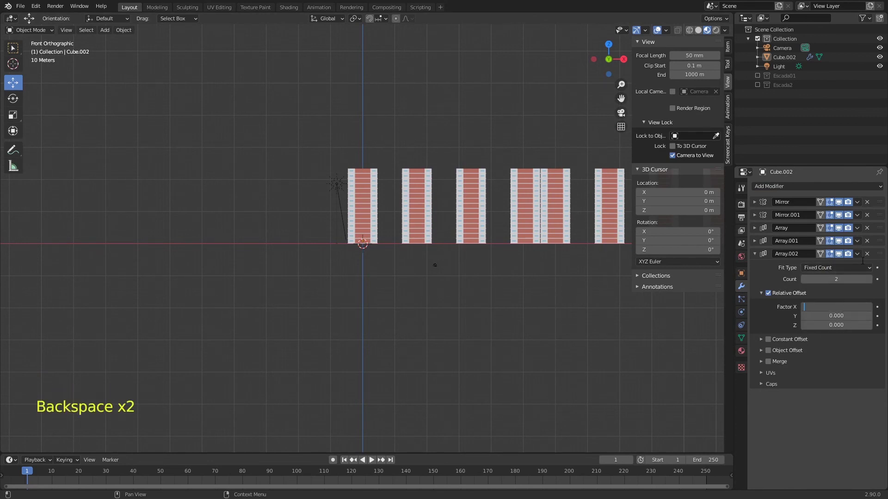
text(0)
Set the newest Array's relative Y factor to 3 and its count to 4, and save the file
key(Tab)
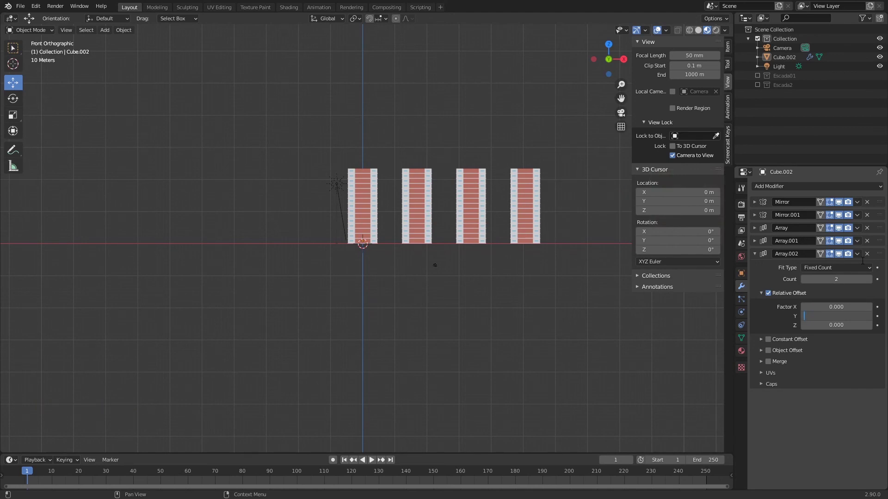
middle_drag(500, 130, 379, 152)
click(869, 279)
click(869, 279)
middle_drag(552, 257, 572, 223)
key(ctrl+s)
Look through the camera, reframe it so several towers fill the shot from below, and save the file
ctrl+middle_drag(504, 198, 442, 248)
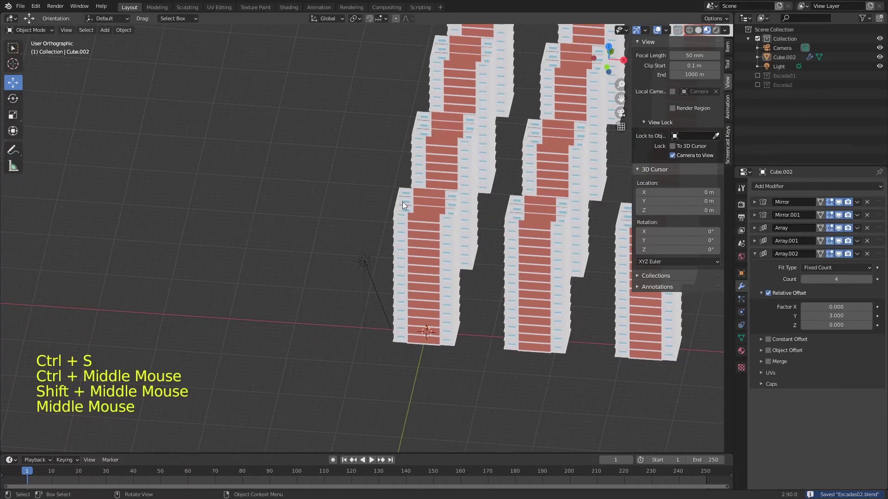
middle_drag(405, 217, 432, 143)
key(KP_0)
shift+middle_drag(547, 218, 336, 257)
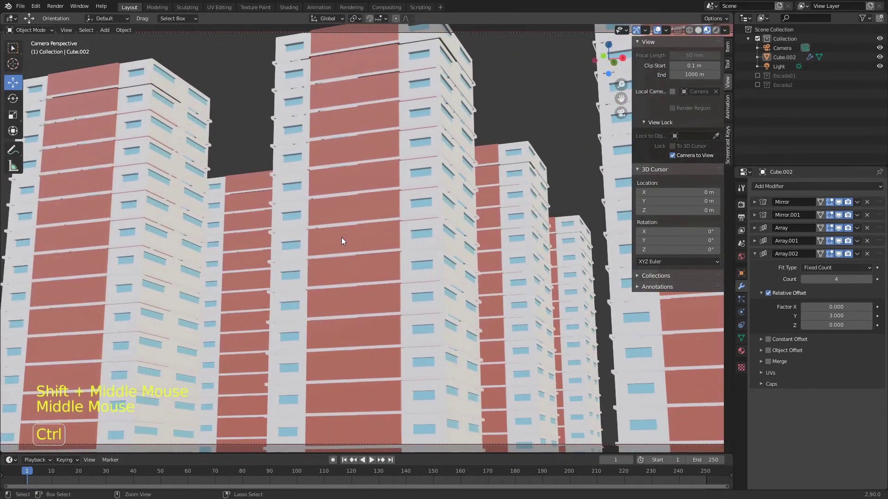
key(ctrl+s)
ctrl+middle_drag(470, 182, 472, 201)
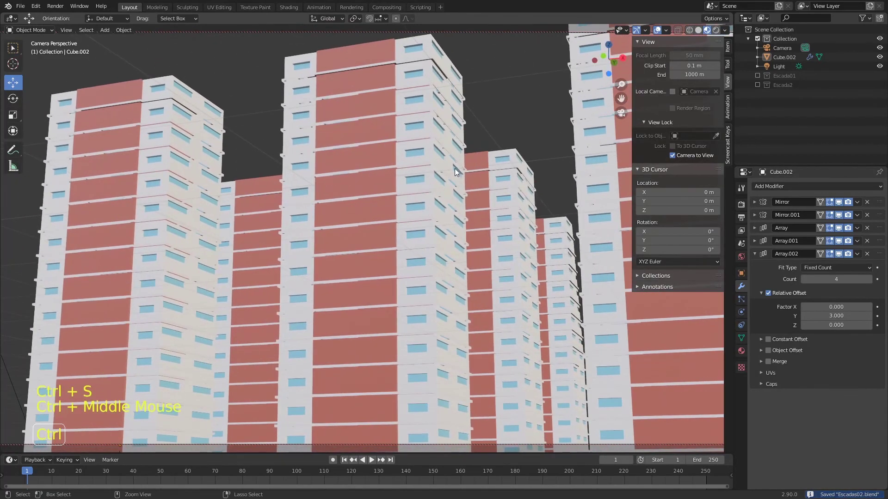
key(ctrl+s)
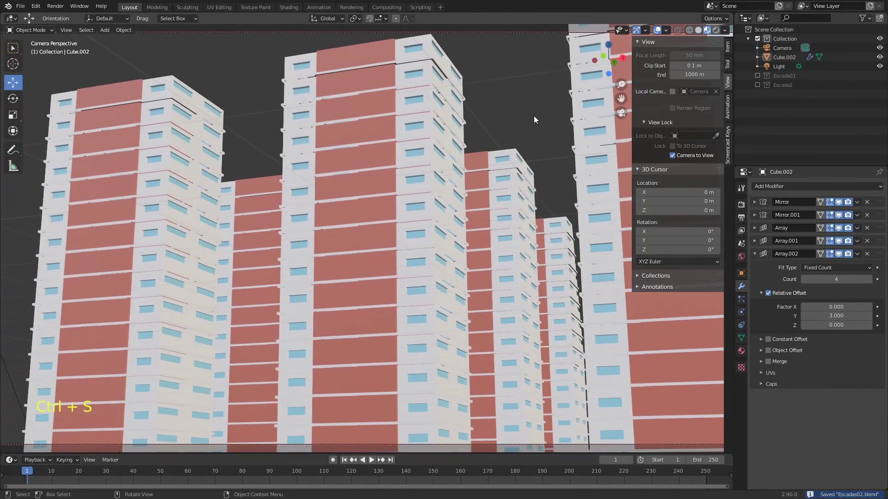